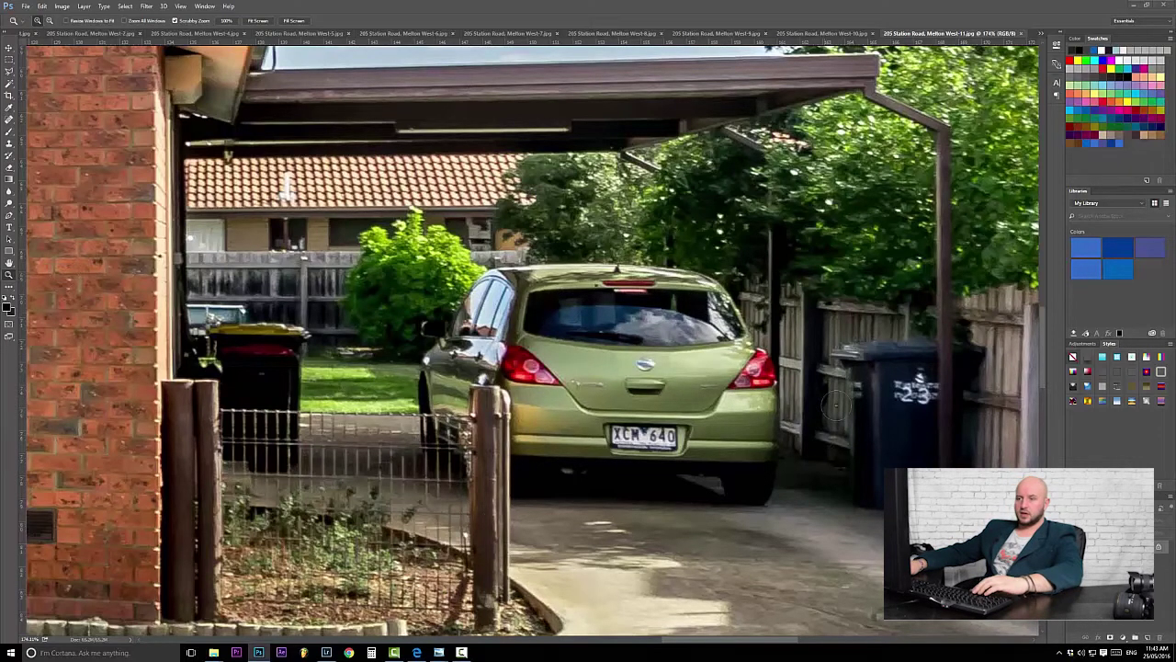
Step: Outline the back lawn strip with the Polygonal Lasso, from the bin's edge across the lower rear of the green car
{"action": "left_click_drag", "start_coordinate": [983, 432], "coordinate": [910, 411]}
{"action": "mouse_move", "coordinate": [405, 396]}
{"action": "left_mouse_down"}
{"action": "mouse_move", "coordinate": [420, 296]}
{"action": "mouse_move", "coordinate": [642, 301]}
{"action": "mouse_move", "coordinate": [507, 416]}
{"action": "mouse_move", "coordinate": [492, 376]}
{"action": "left_mouse_up"}
{"action": "key", "text": "l"}
{"action": "left_click_drag", "start_coordinate": [492, 376], "coordinate": [793, 406]}
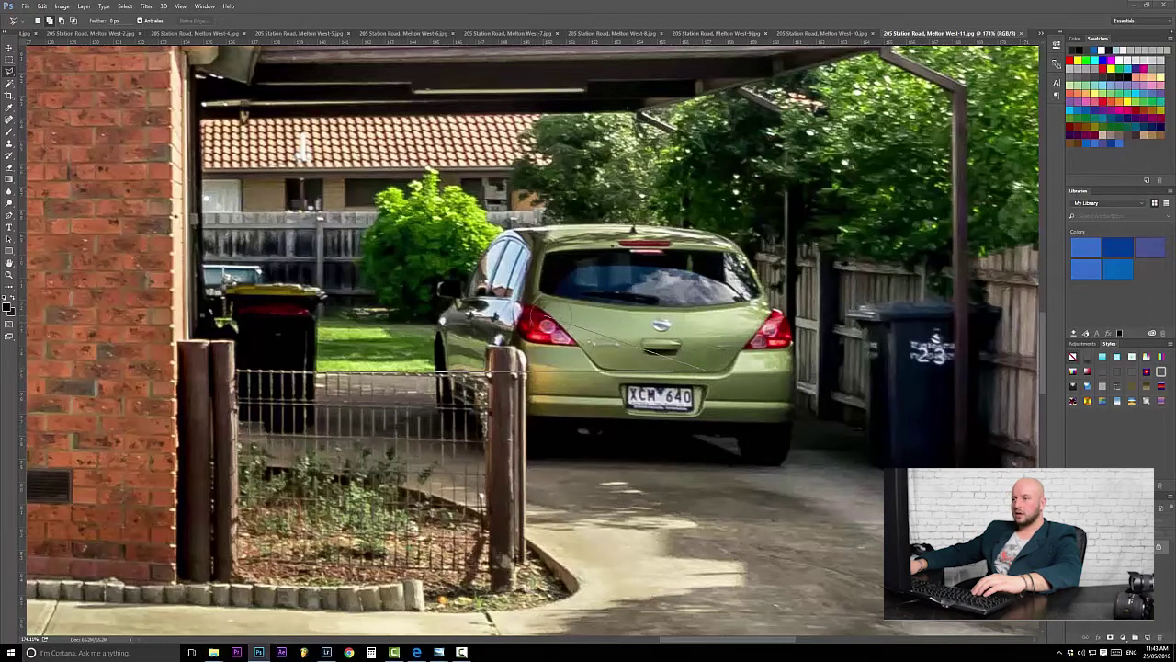
{"action": "left_click", "coordinate": [549, 323]}
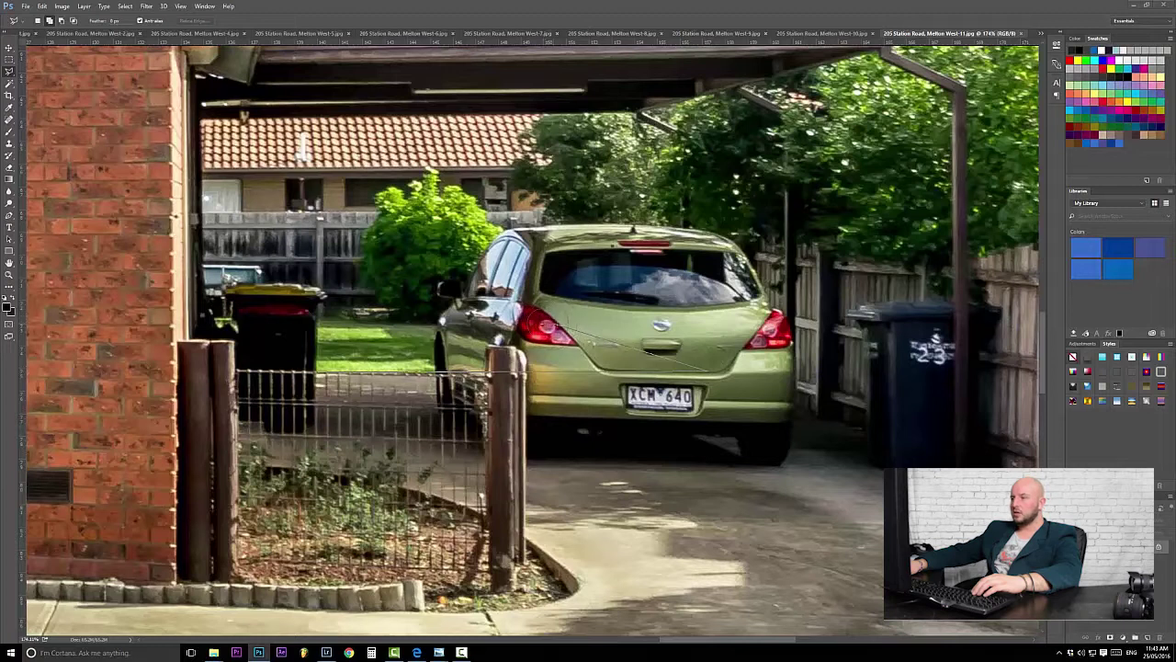
{"action": "left_click", "coordinate": [327, 321]}
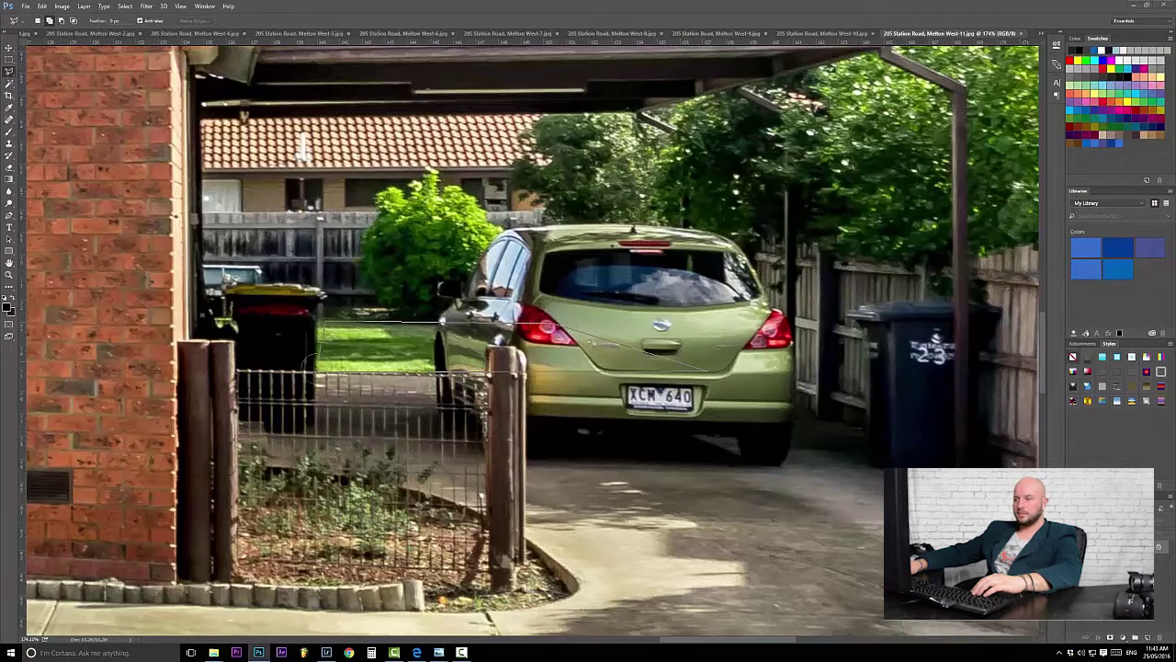
{"action": "double_click", "coordinate": [317, 372]}
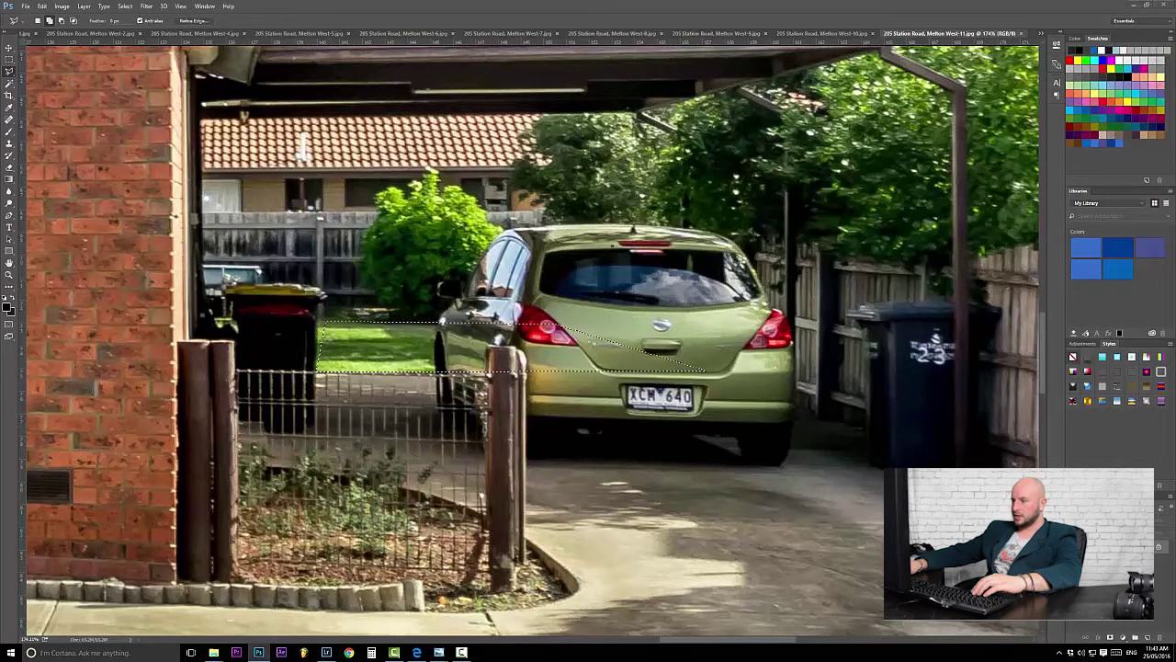
Step: Duplicate the Background layer and pick the Clone Stamp tool for working on the copy
{"action": "left_click_drag", "start_coordinate": [1121, 549], "coordinate": [1147, 637]}
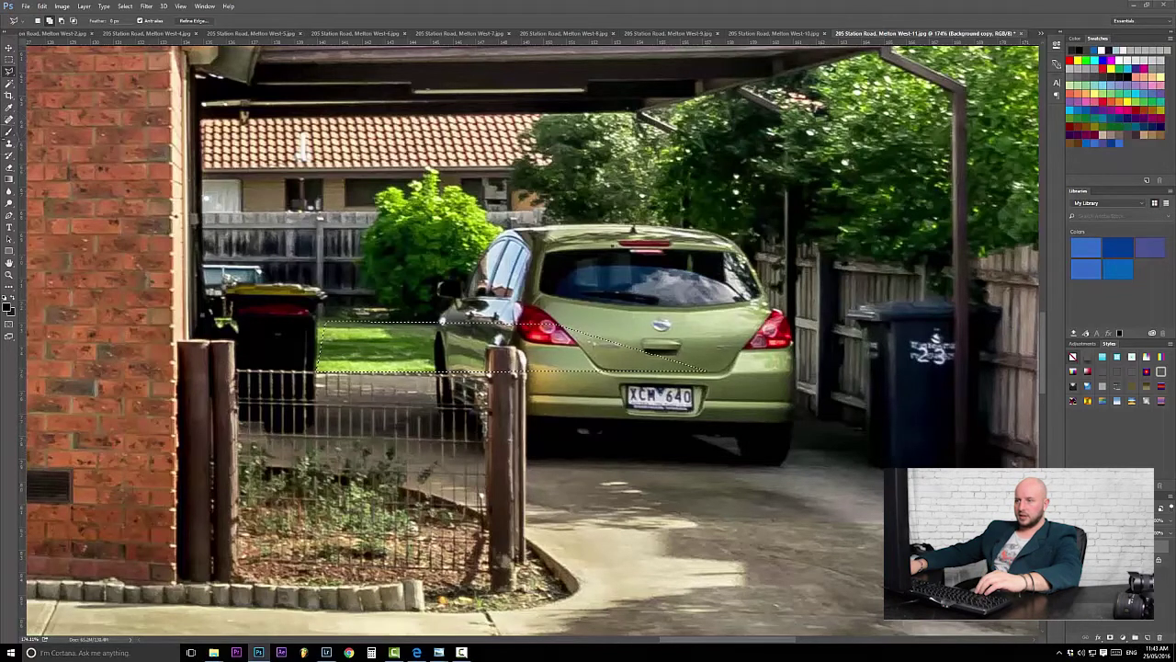
{"action": "left_click", "coordinate": [9, 143]}
{"action": "left_click", "coordinate": [51, 144]}
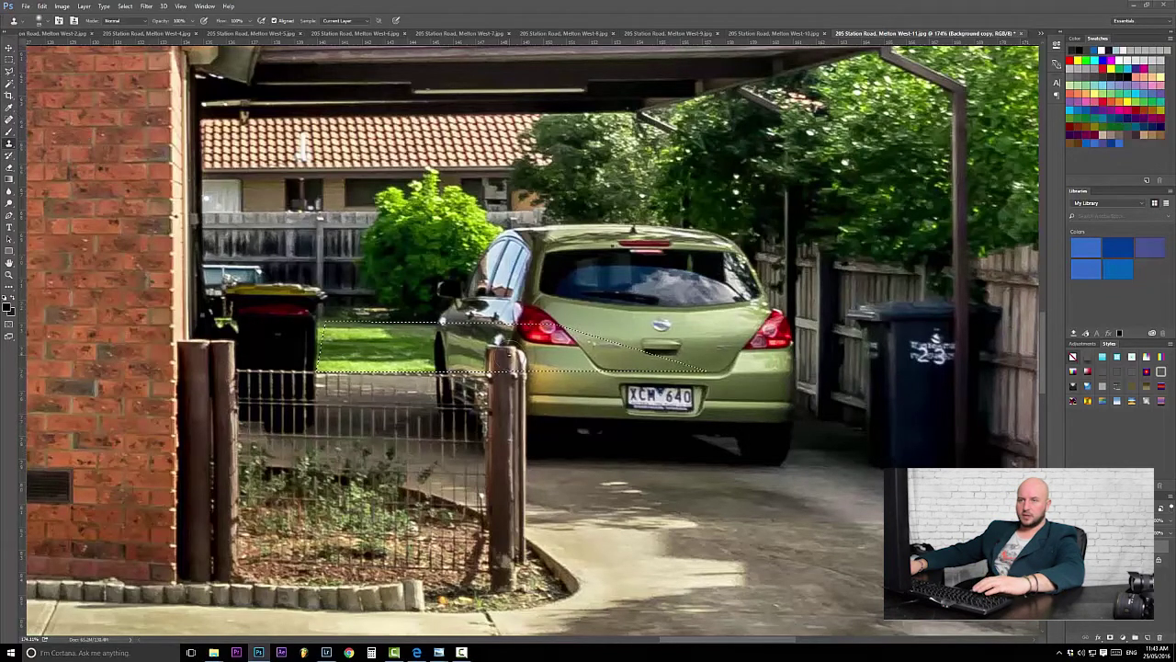
Step: Subtract the top of the wooden fence post in front of the car from the selection with the Polygonal Lasso
{"action": "key", "text": "z"}
{"action": "left_click_drag", "start_coordinate": [508, 341], "coordinate": [611, 341]}
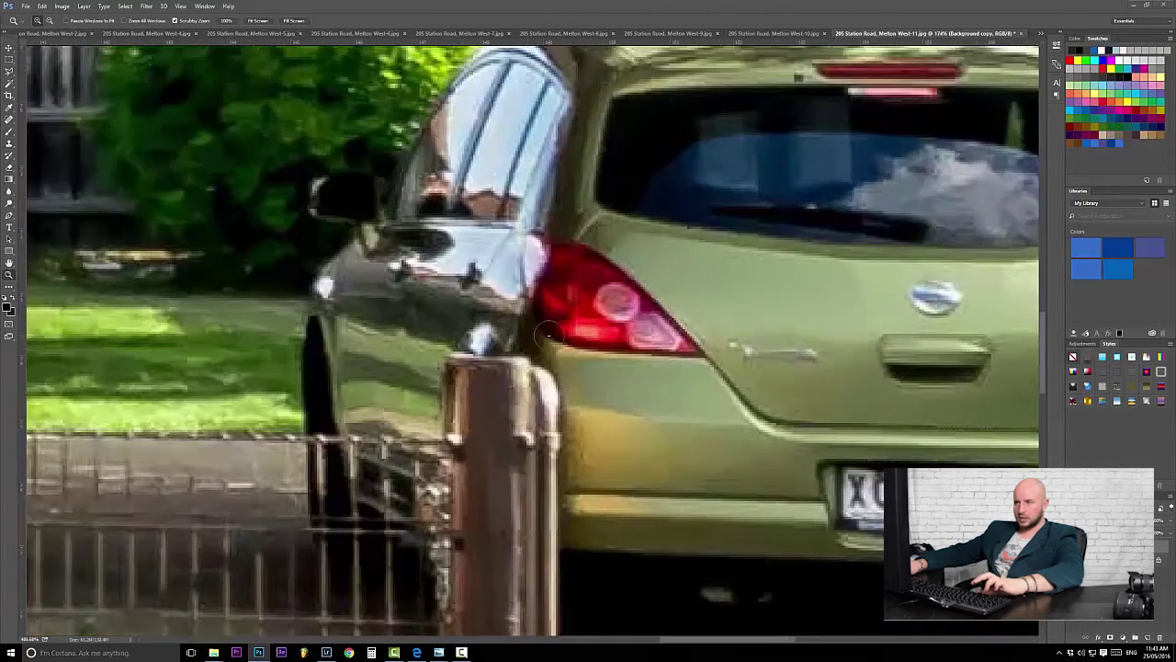
{"action": "left_click_drag", "start_coordinate": [502, 365], "coordinate": [511, 287]}
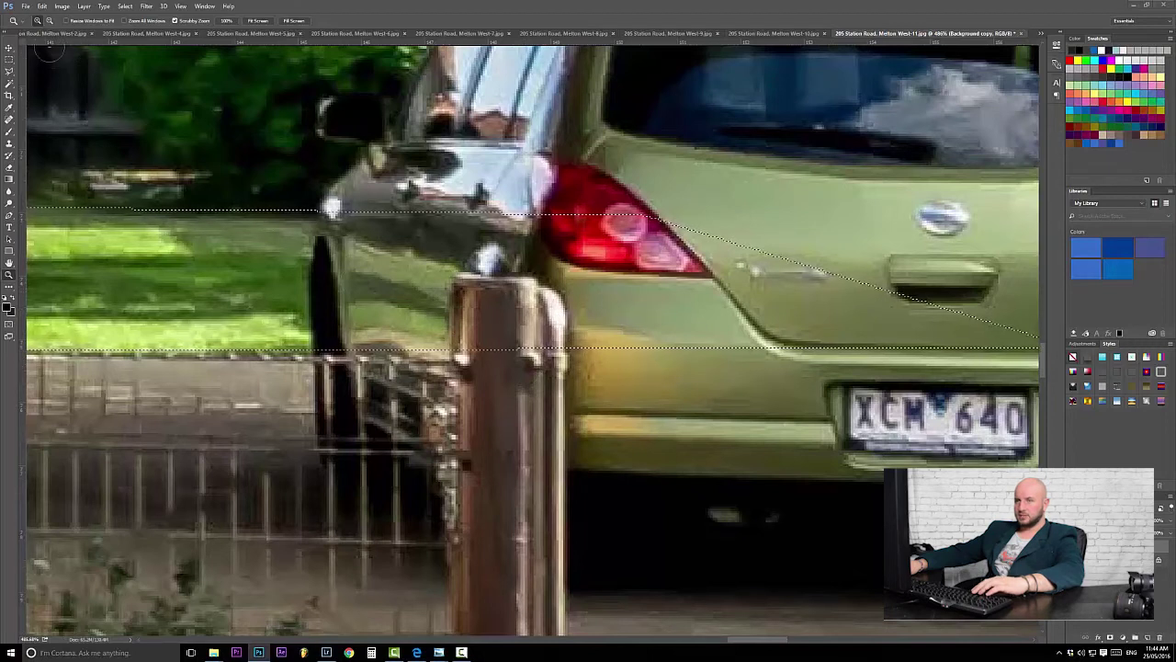
{"action": "left_click", "coordinate": [9, 70]}
{"action": "left_click", "coordinate": [46, 79]}
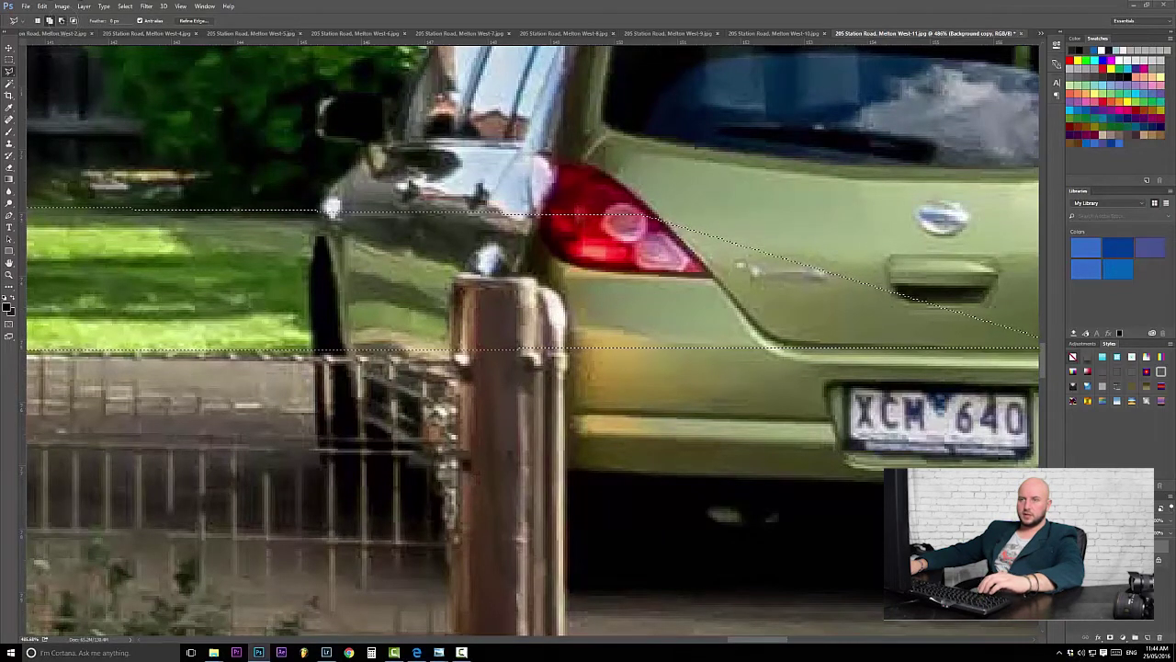
{"action": "left_click", "coordinate": [61, 20]}
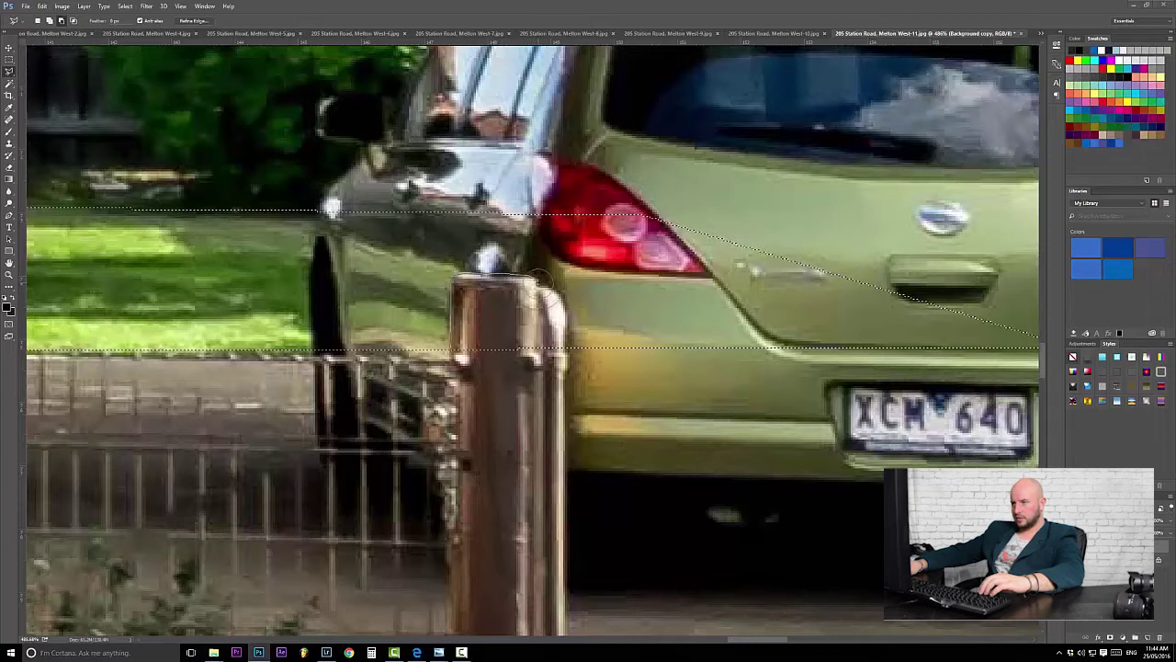
{"action": "left_click", "coordinate": [540, 285]}
{"action": "left_click", "coordinate": [554, 290]}
{"action": "left_click", "coordinate": [564, 306]}
{"action": "left_click", "coordinate": [567, 326]}
{"action": "left_click", "coordinate": [566, 389]}
{"action": "left_click", "coordinate": [466, 394]}
Step: Add the bin, the vehicle behind it and the adjoining dark fence area to the selection, following the wire fence and post tops
{"action": "left_click_drag", "start_coordinate": [556, 372], "coordinate": [703, 419]}
{"action": "left_click_drag", "start_coordinate": [593, 423], "coordinate": [898, 454]}
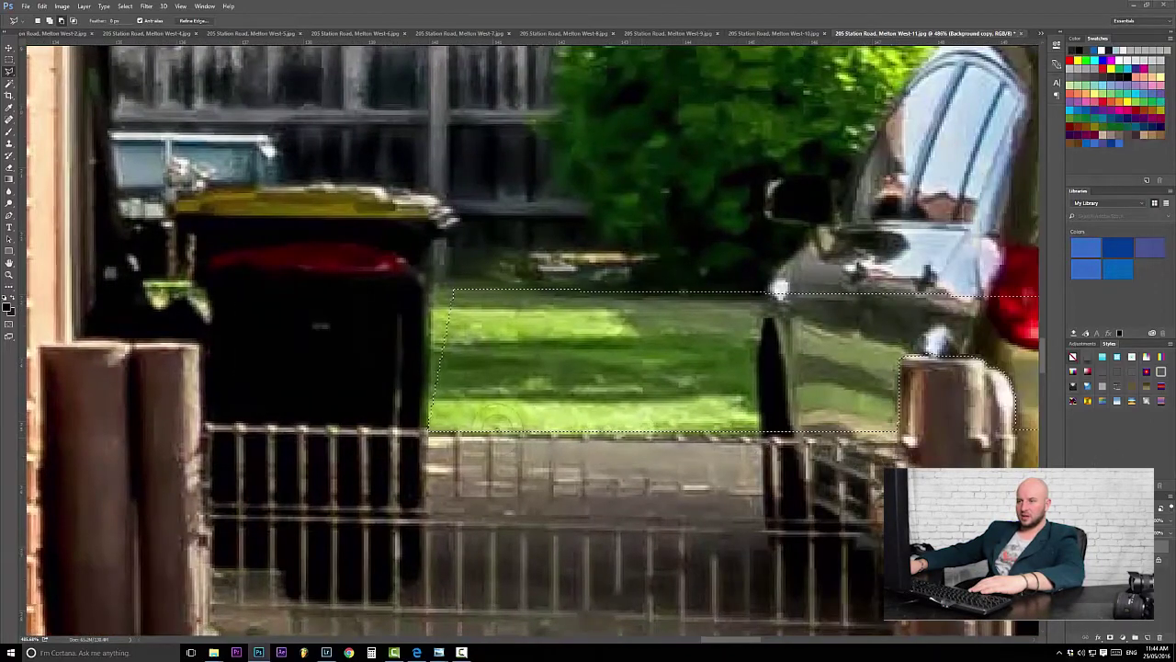
{"action": "left_click_drag", "start_coordinate": [515, 469], "coordinate": [656, 475]}
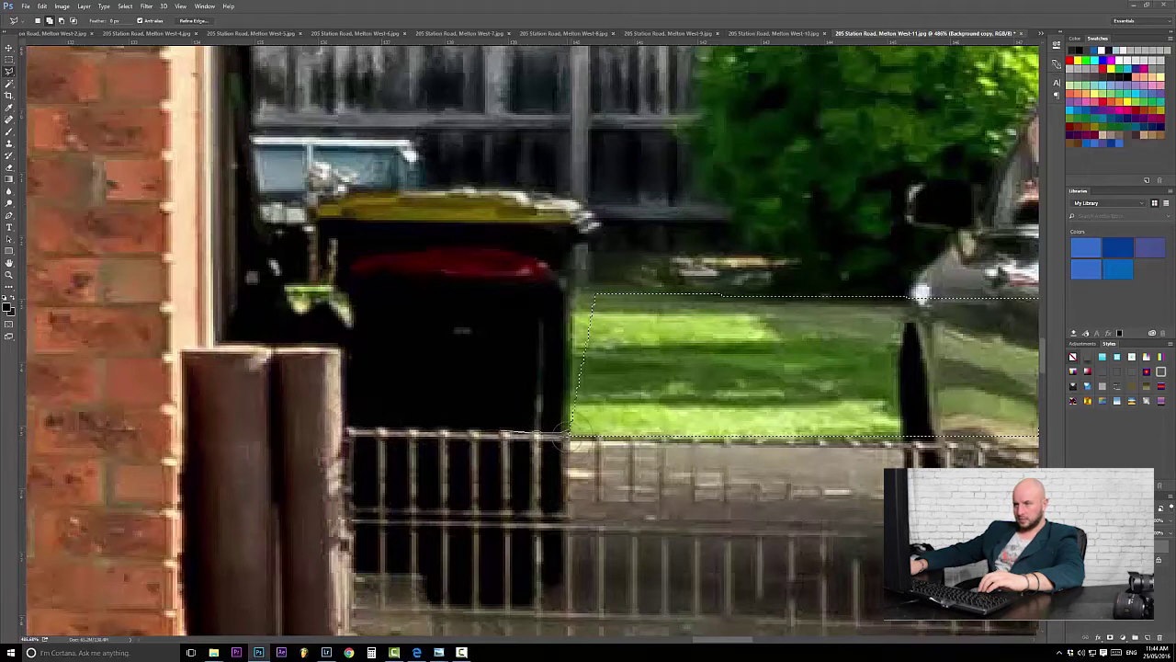
{"action": "left_click", "coordinate": [347, 431]}
{"action": "left_click", "coordinate": [342, 347]}
{"action": "left_click", "coordinate": [249, 345]}
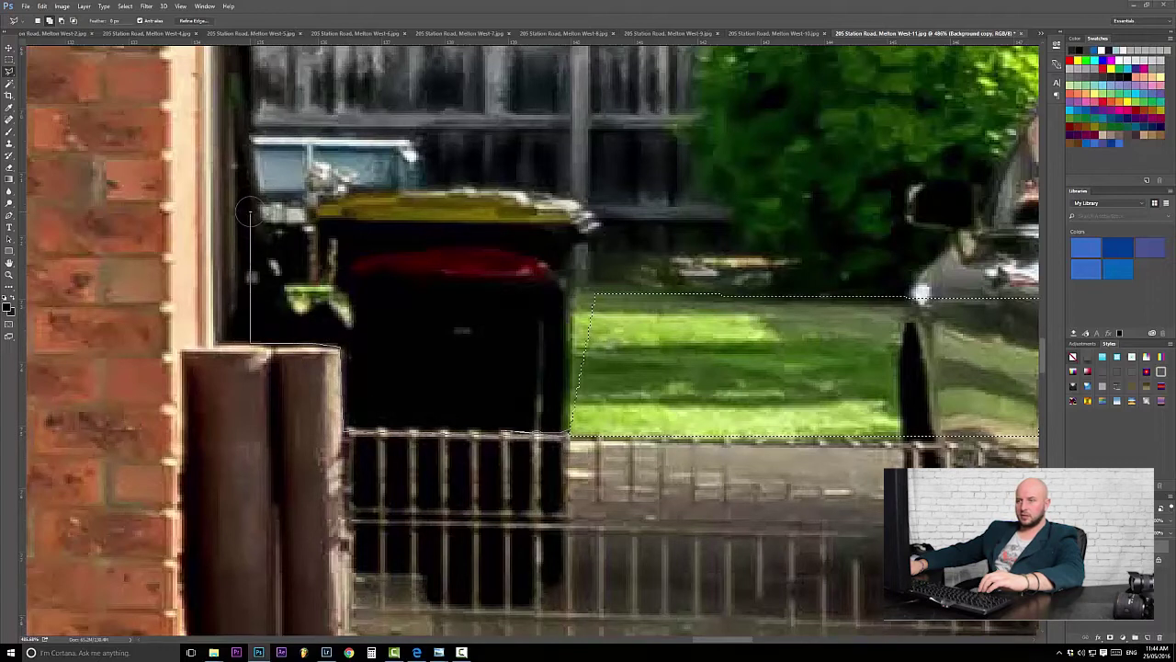
{"action": "left_click", "coordinate": [251, 127]}
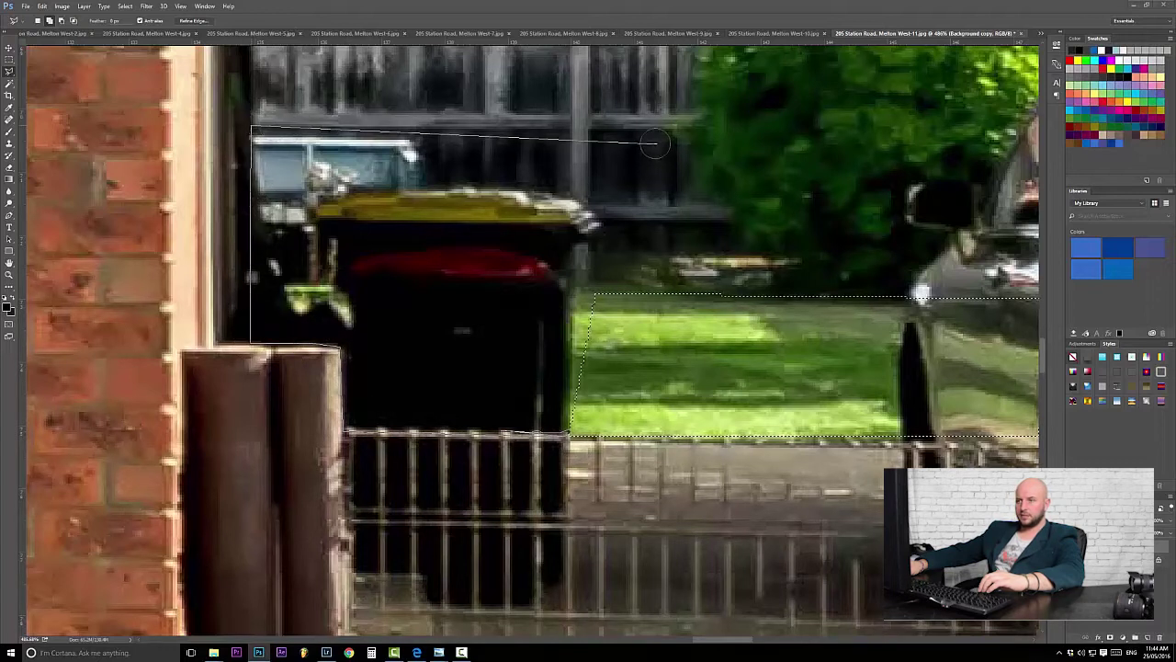
{"action": "left_click", "coordinate": [566, 130]}
{"action": "left_click", "coordinate": [581, 140]}
{"action": "left_click", "coordinate": [638, 226]}
{"action": "double_click", "coordinate": [631, 344]}
Step: Clone shaded lawn grass over the car's front wheel and the start of its side inside the selection
{"action": "left_click_drag", "start_coordinate": [725, 230], "coordinate": [419, 257]}
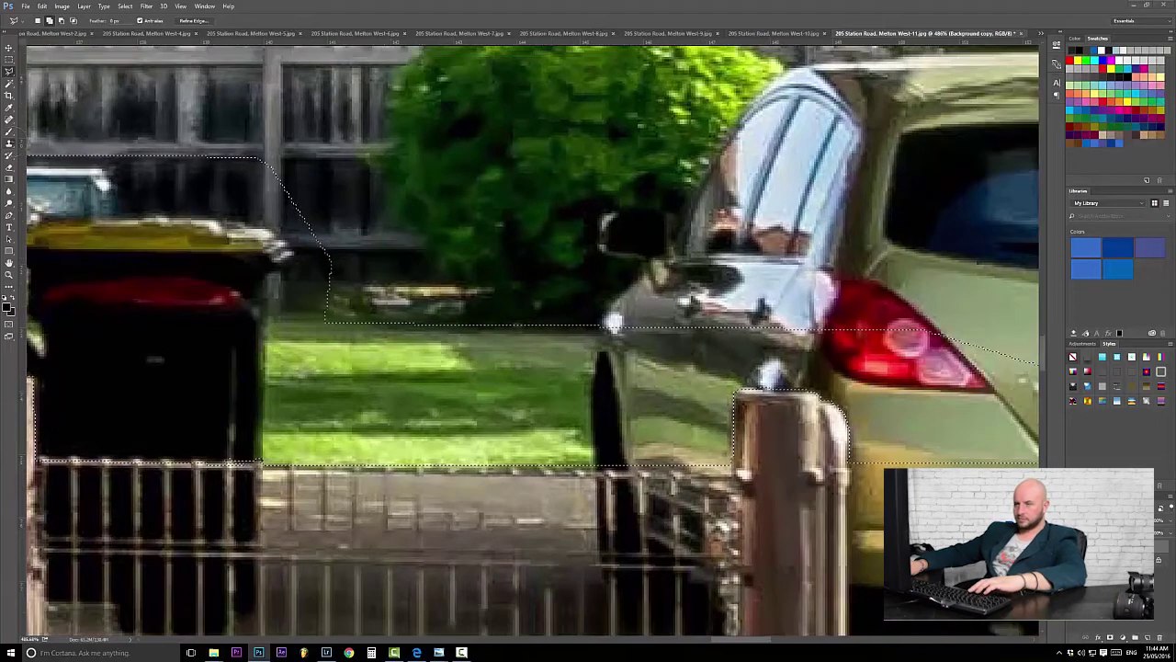
{"action": "left_click", "coordinate": [9, 143]}
{"action": "left_click_drag", "start_coordinate": [468, 407], "coordinate": [379, 428]}
{"action": "mouse_move", "coordinate": [486, 402]}
{"action": "left_mouse_down"}
{"action": "mouse_move", "coordinate": [530, 402]}
{"action": "mouse_move", "coordinate": [315, 378]}
{"action": "left_mouse_up"}
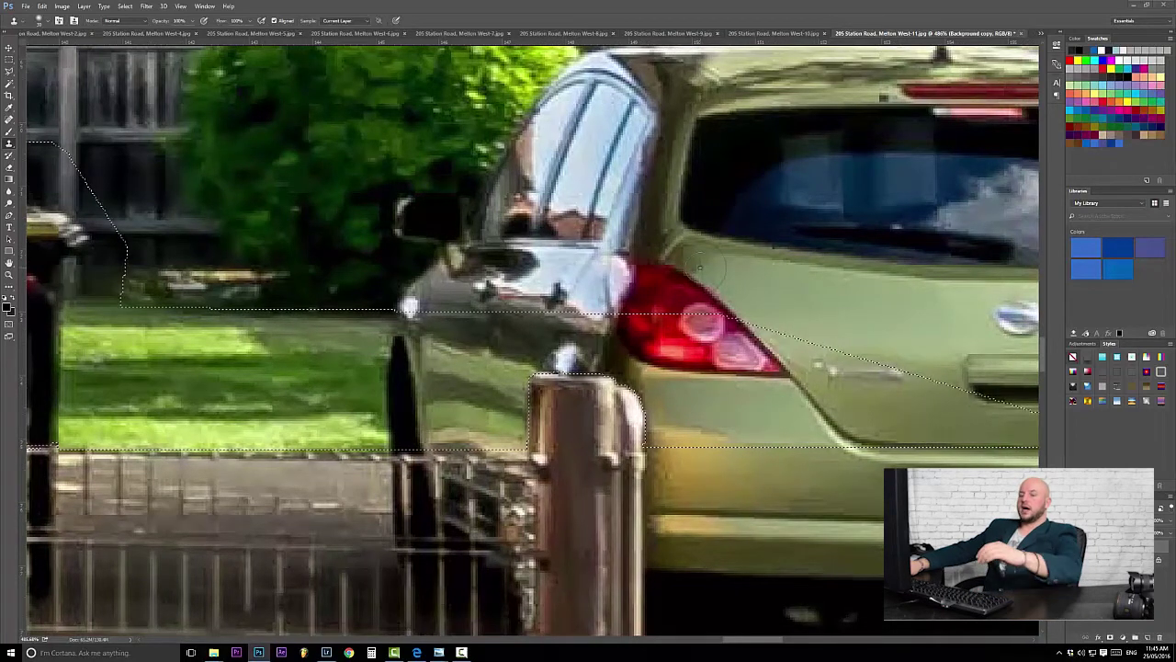
{"action": "left_click", "coordinate": [319, 378], "text": "alt"}
{"action": "mouse_move", "coordinate": [395, 375]}
{"action": "left_mouse_down"}
{"action": "mouse_move", "coordinate": [396, 390]}
{"action": "mouse_move", "coordinate": [473, 394]}
{"action": "left_mouse_up"}
Step: Extend the cloned grass across the car's lower side up to the wooden fence post
{"action": "left_click", "coordinate": [281, 390], "text": "alt"}
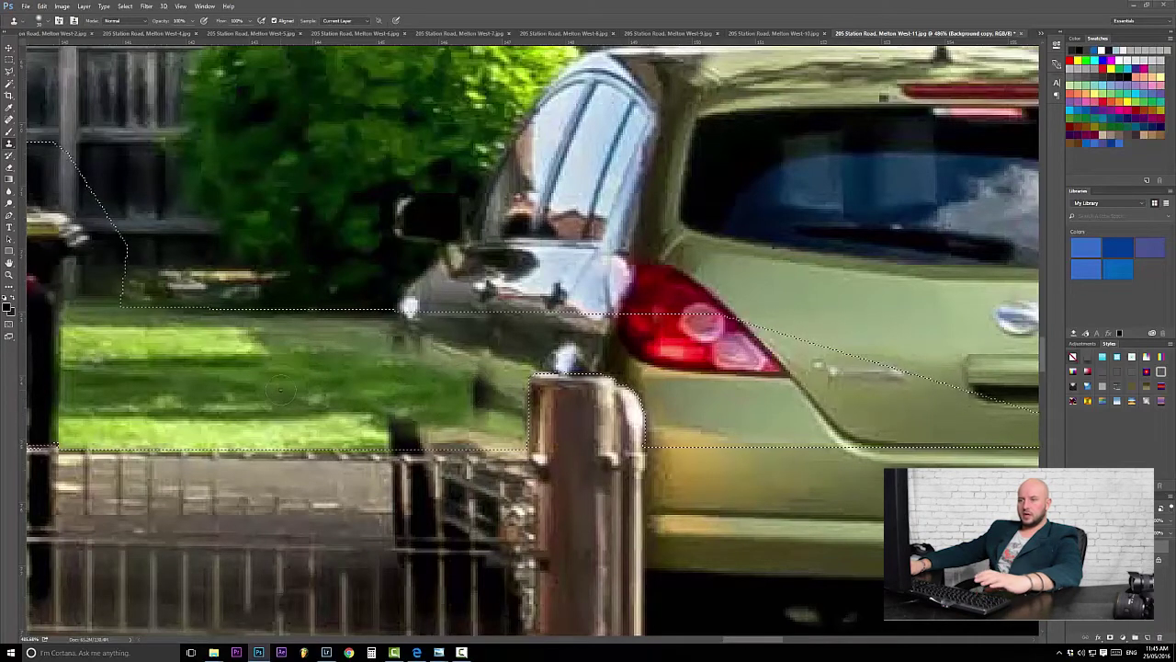
{"action": "left_click", "coordinate": [451, 378]}
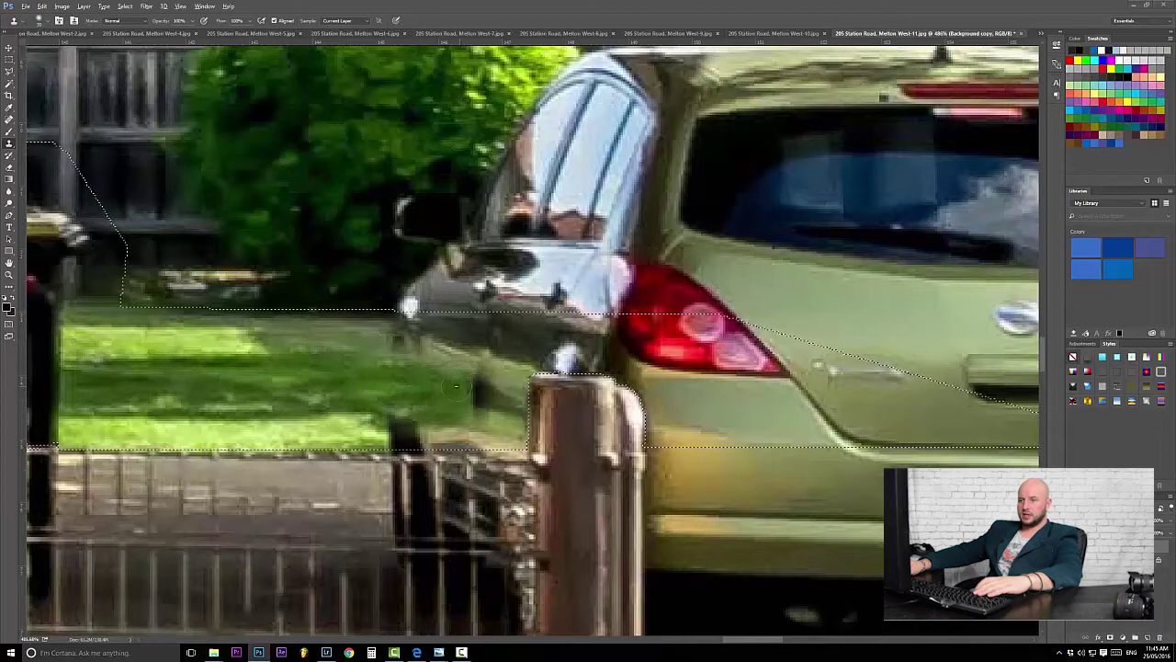
{"action": "left_click", "coordinate": [464, 377]}
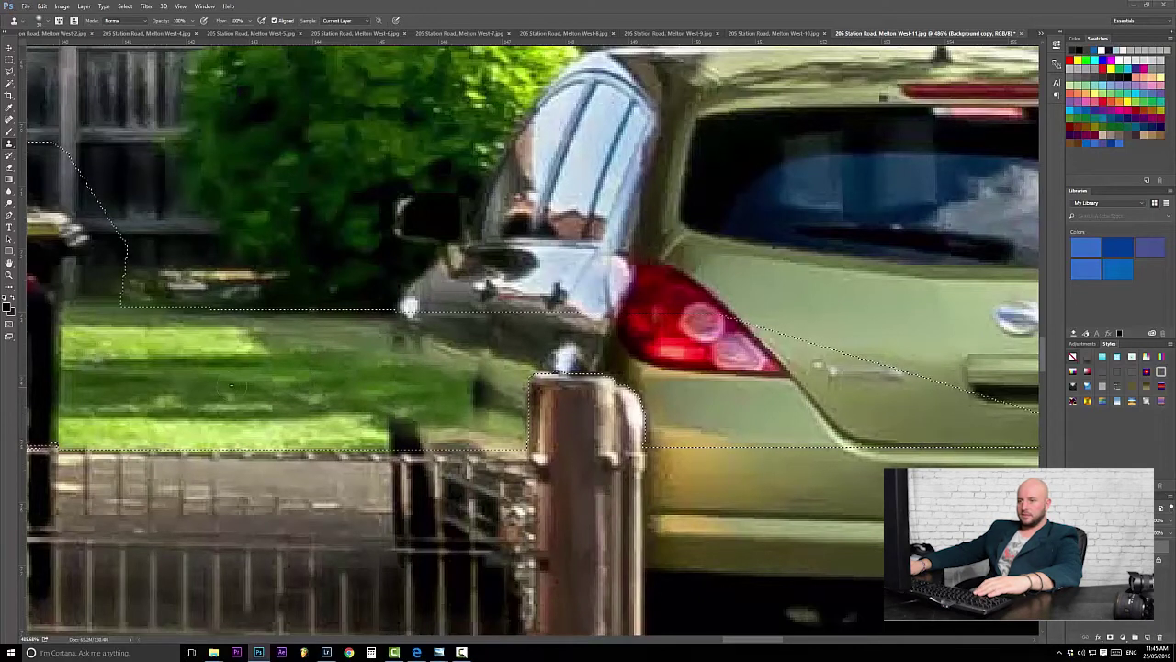
{"action": "left_click", "coordinate": [254, 393], "text": "alt"}
{"action": "mouse_move", "coordinate": [489, 381]}
{"action": "left_mouse_down"}
{"action": "mouse_move", "coordinate": [472, 391]}
{"action": "mouse_move", "coordinate": [509, 380]}
{"action": "left_mouse_up"}
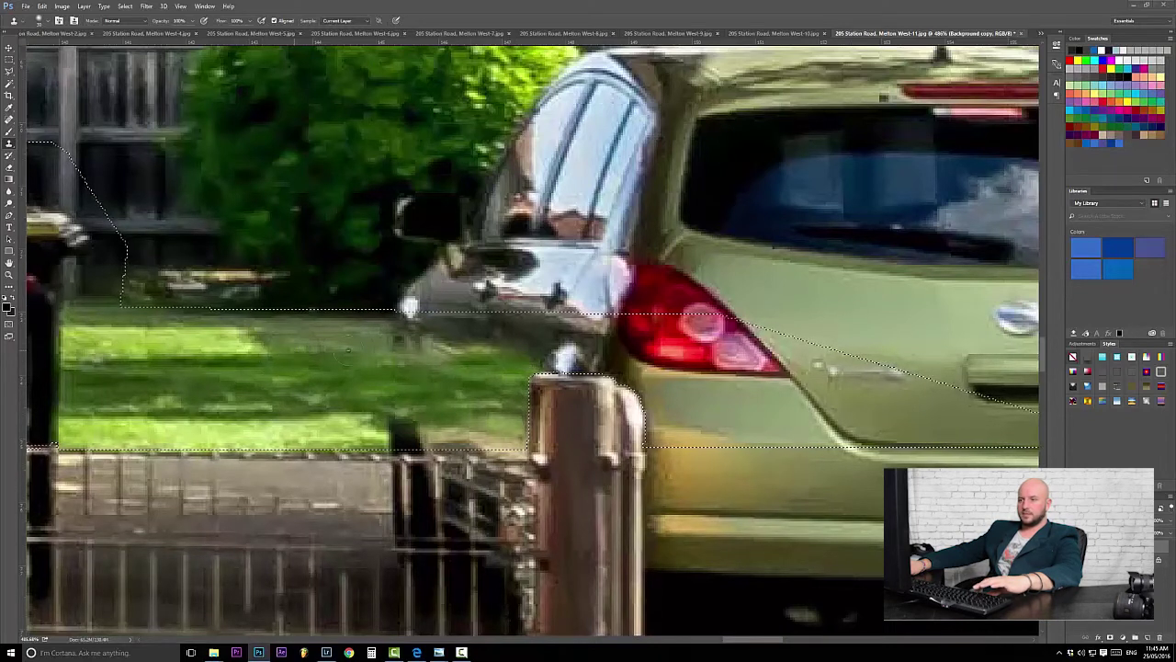
Step: Clone grass over the car's side panel above the post and over the remaining wheel area beside it
{"action": "left_click", "coordinate": [359, 356], "text": "alt"}
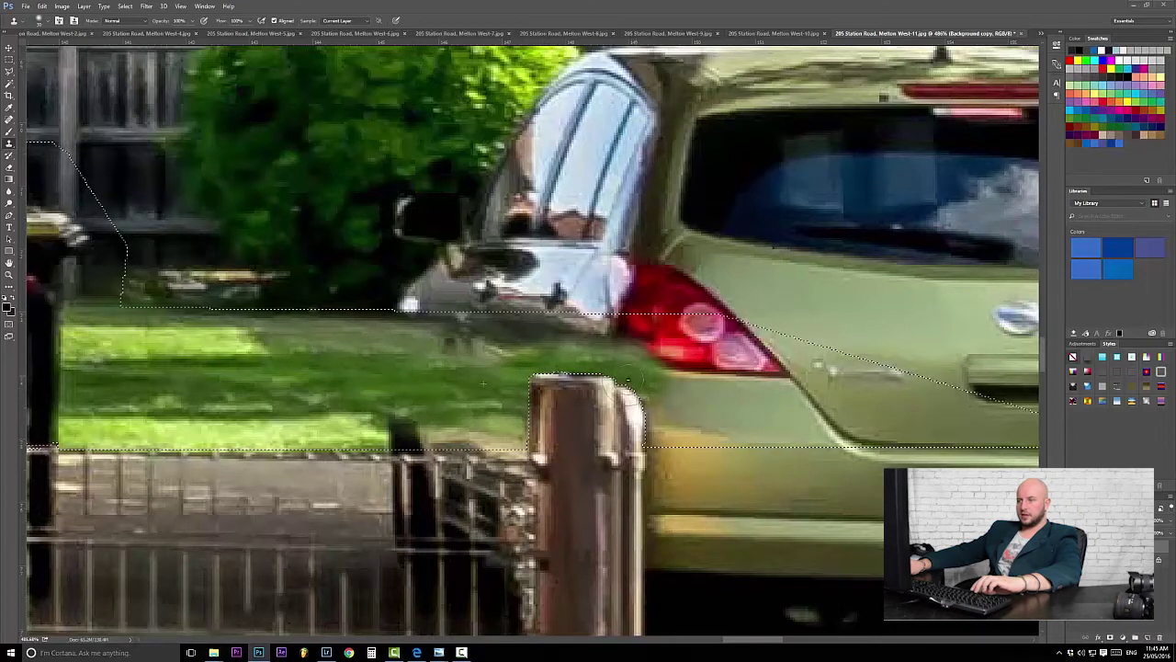
{"action": "left_click", "coordinate": [370, 348], "text": "alt"}
{"action": "left_click_drag", "start_coordinate": [458, 337], "coordinate": [525, 346]}
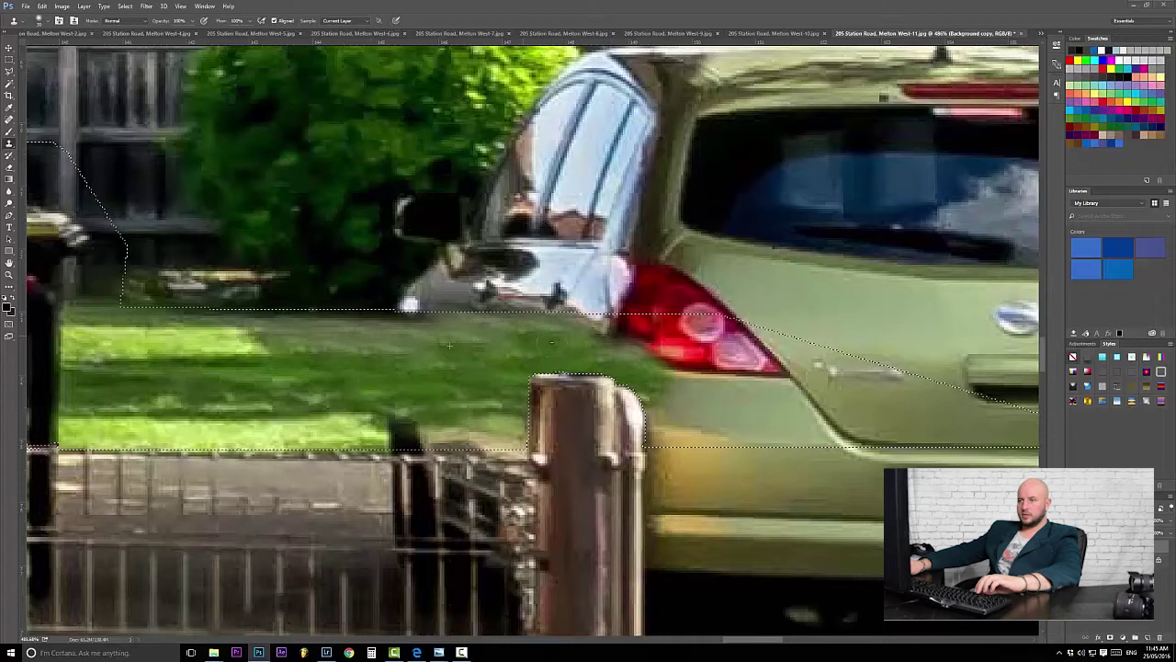
{"action": "left_click_drag", "start_coordinate": [581, 352], "coordinate": [631, 361]}
{"action": "left_click", "coordinate": [399, 374], "text": "alt"}
{"action": "mouse_move", "coordinate": [461, 410]}
{"action": "left_mouse_down"}
{"action": "mouse_move", "coordinate": [487, 419]}
{"action": "mouse_move", "coordinate": [384, 432]}
{"action": "mouse_move", "coordinate": [485, 441]}
{"action": "left_mouse_up"}
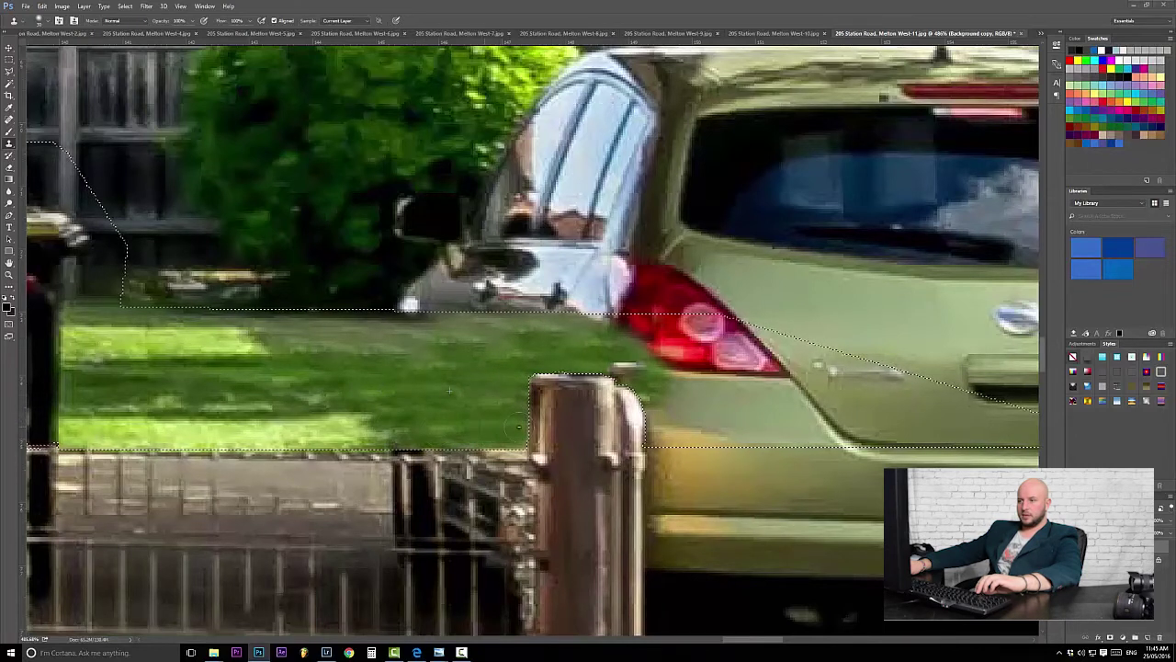
Step: Clone grass over the car's tail light and rear bodywork beyond the post, filling the rest of the selected strip
{"action": "left_click_drag", "start_coordinate": [558, 418], "coordinate": [419, 441]}
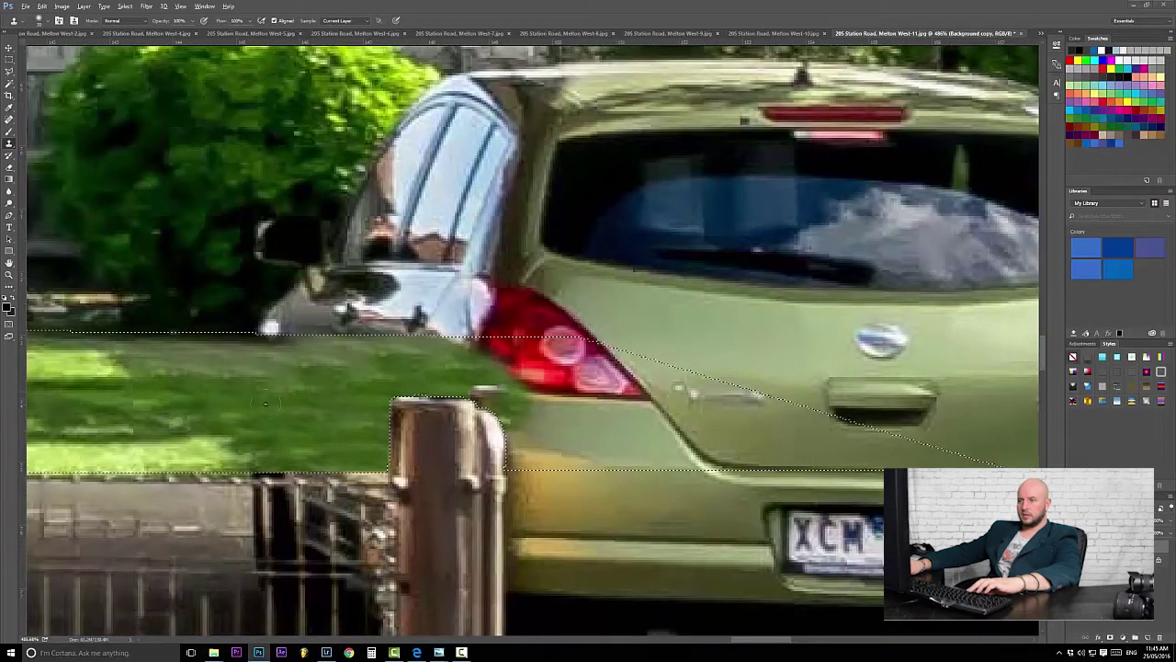
{"action": "left_click", "coordinate": [278, 391], "text": "alt"}
{"action": "mouse_move", "coordinate": [614, 407]}
{"action": "left_mouse_down"}
{"action": "mouse_move", "coordinate": [524, 396]}
{"action": "mouse_move", "coordinate": [533, 458]}
{"action": "mouse_move", "coordinate": [719, 447]}
{"action": "left_mouse_up"}
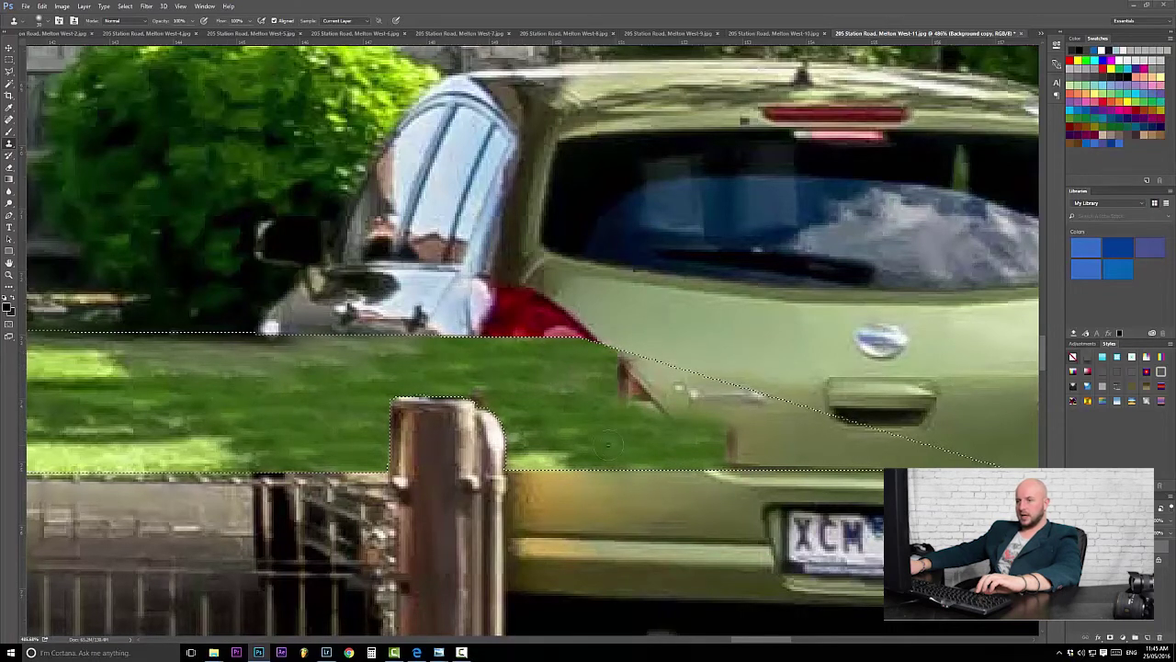
{"action": "left_click", "coordinate": [348, 408], "text": "alt"}
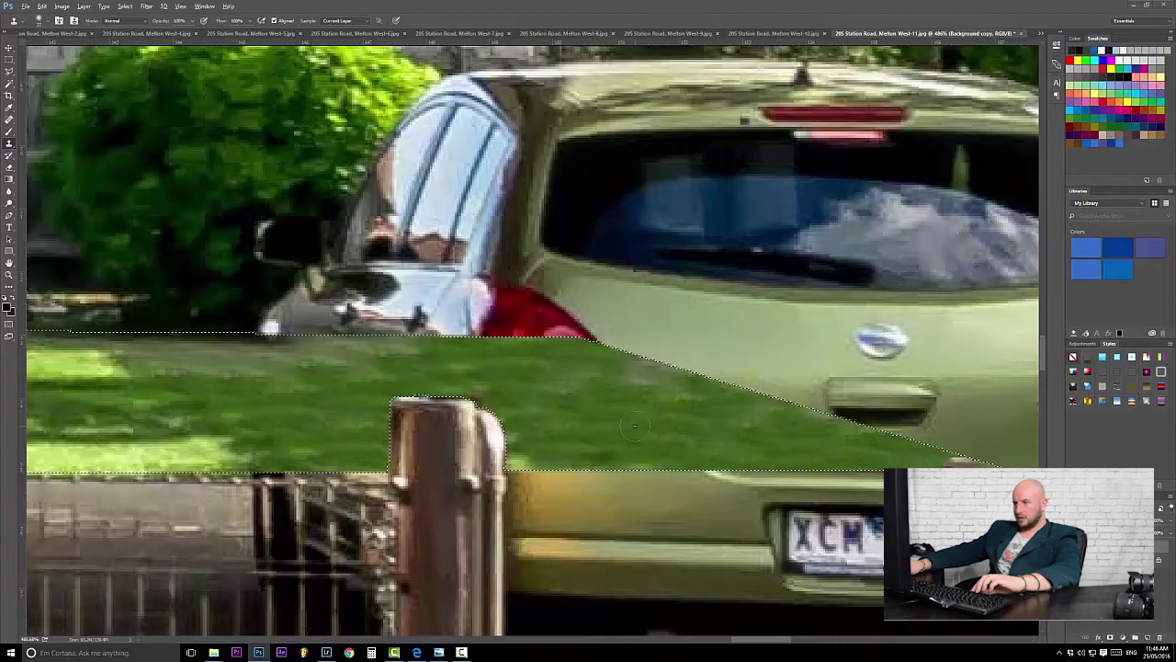
Step: Examine how the cloned grass strip looks in the context of the whole house photo
{"action": "key", "text": "ctrl+0"}
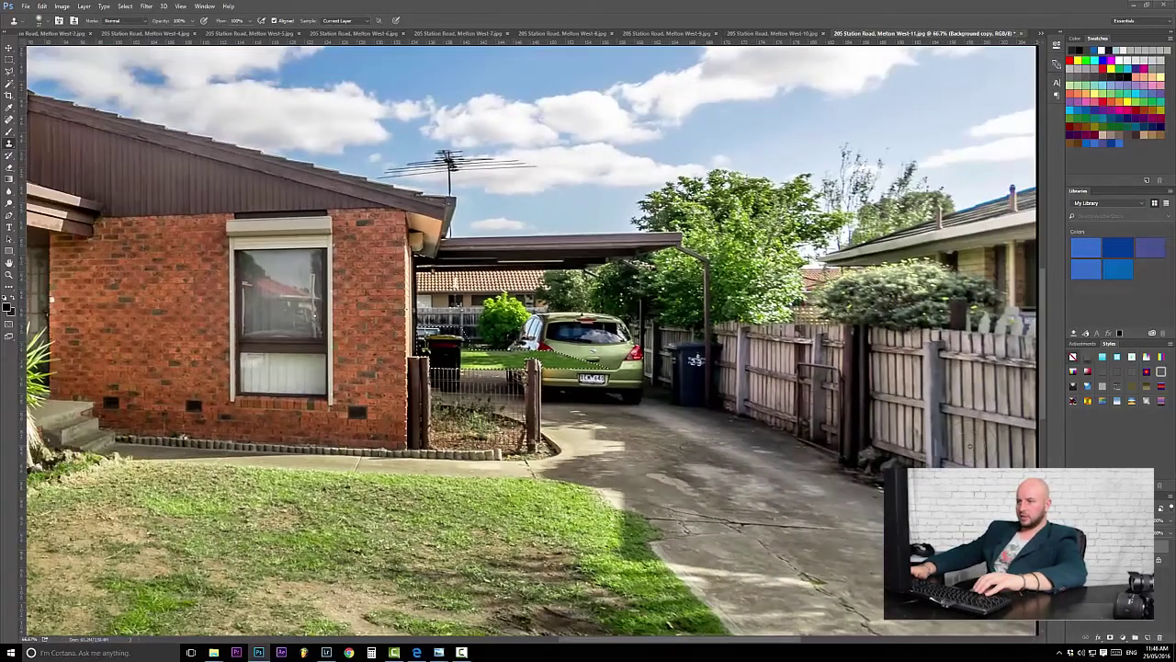
{"action": "key", "text": "ctrl+minus"}
{"action": "key", "text": "ctrl+minus"}
{"action": "key", "text": "ctrl+minus"}
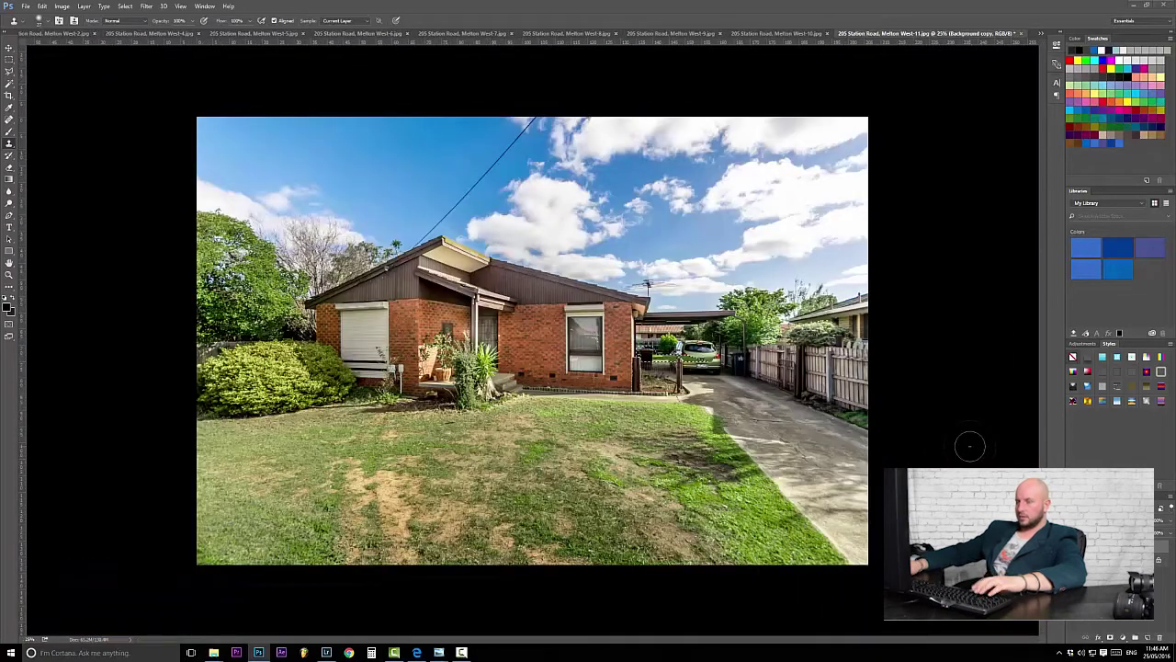
{"action": "key", "text": "ctrl+plus"}
{"action": "key", "text": "ctrl+minus"}
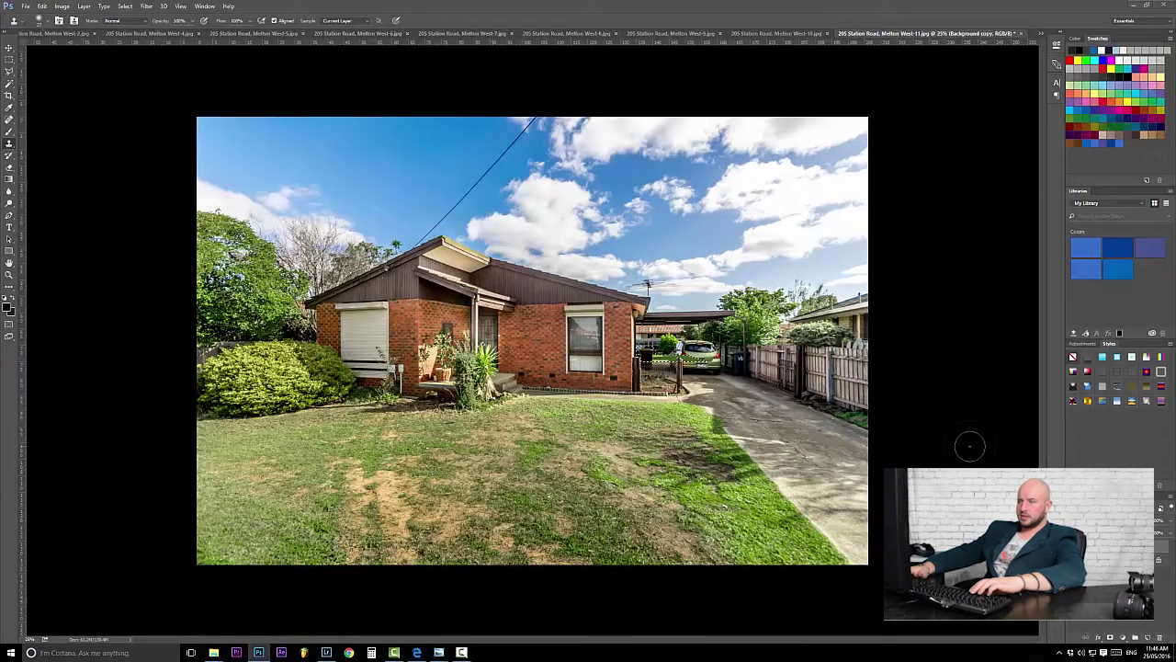
{"action": "key", "text": "ctrl+minus"}
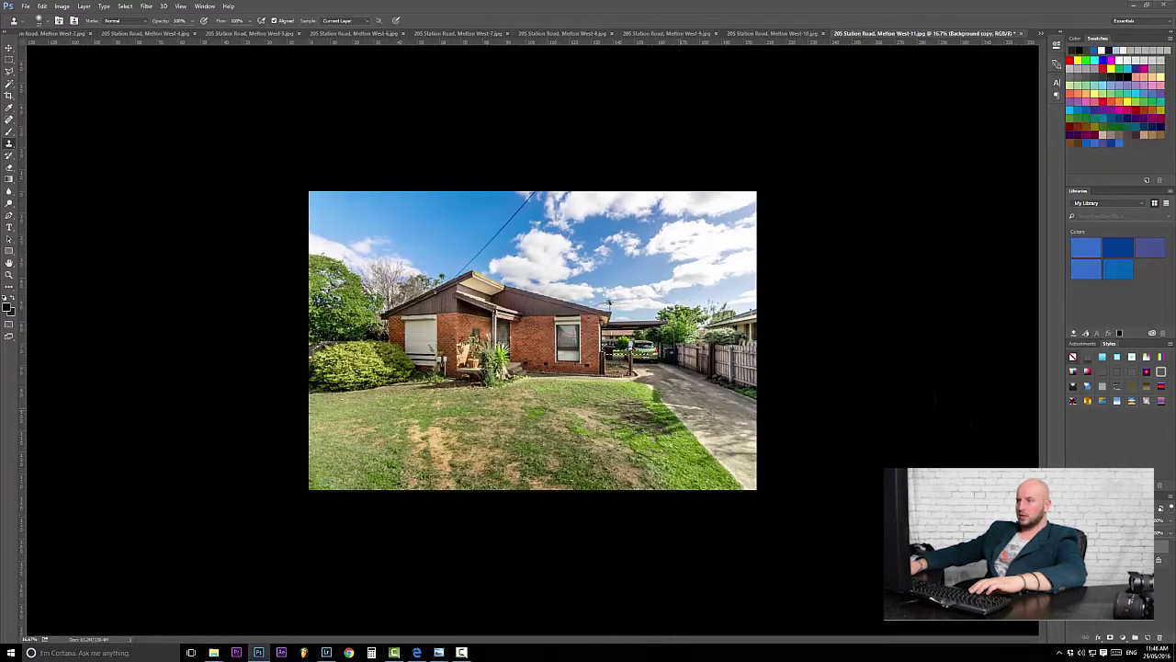
{"action": "key", "text": "ctrl+plus"}
{"action": "key", "text": "ctrl+plus"}
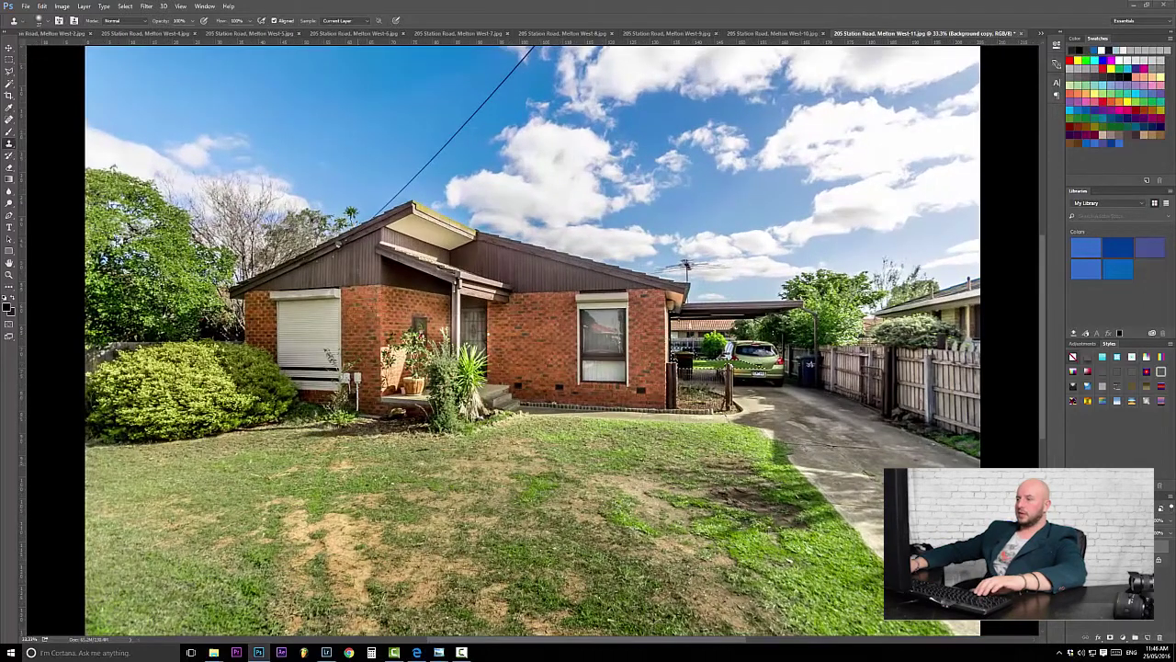
Step: Clone dark fence boards over the yellow-lidded bin's top and the vehicle behind it, beside the brick wall
{"action": "key", "text": "z"}
{"action": "left_click_drag", "start_coordinate": [704, 361], "coordinate": [653, 379]}
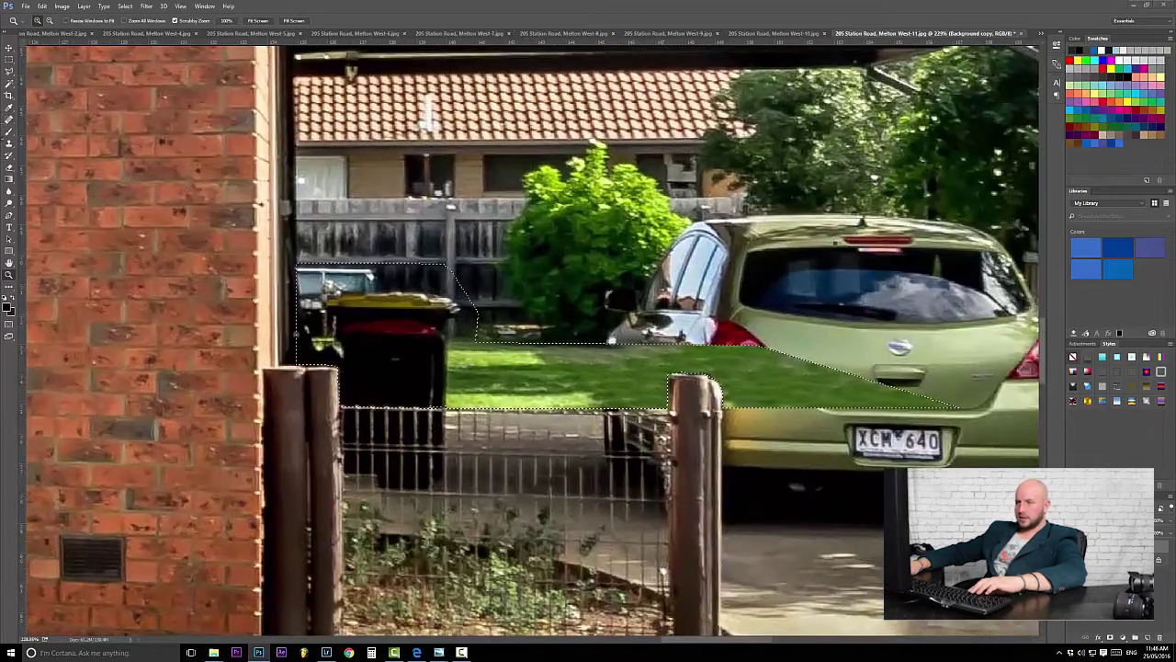
{"action": "left_click", "coordinate": [9, 143]}
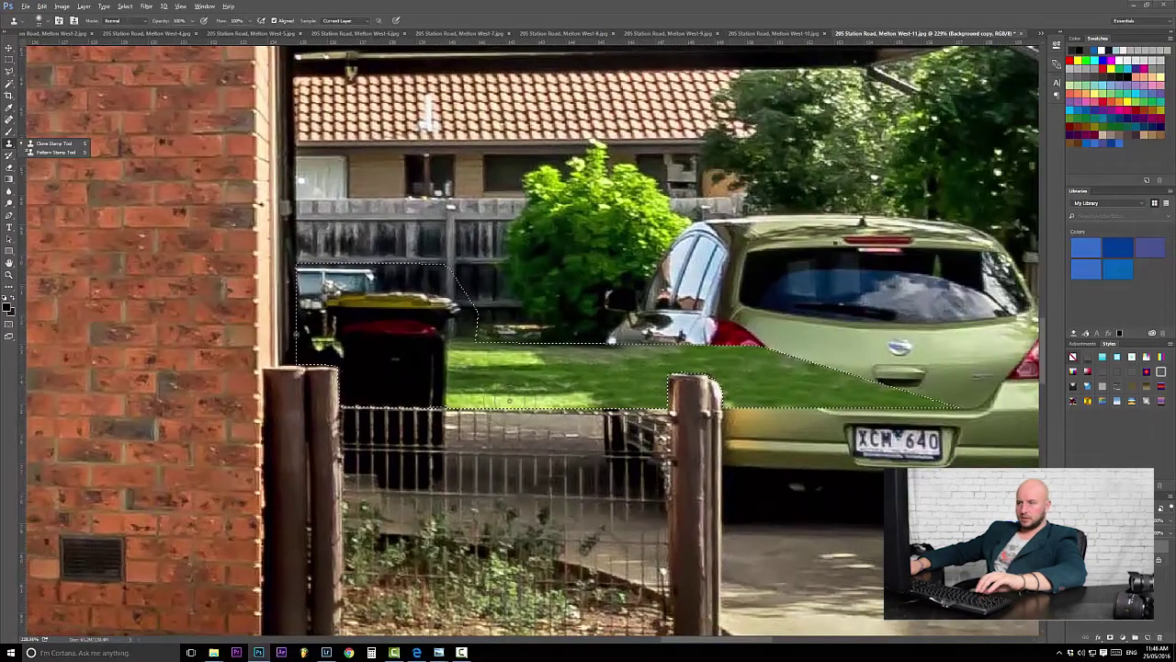
{"action": "left_click", "coordinate": [481, 376], "text": "alt"}
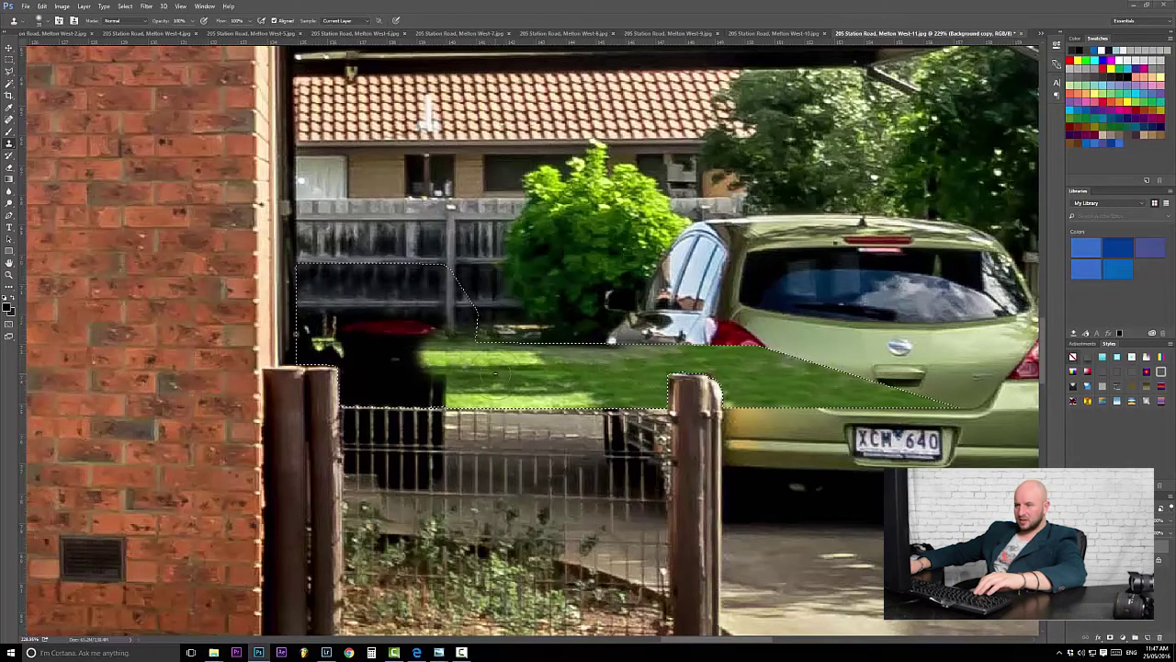
Step: Clone grass over the bin's body up to the posts by the brick wall, and dark fence over the leftover red patch
{"action": "left_click_drag", "start_coordinate": [717, 370], "coordinate": [699, 417]}
{"action": "left_click_drag", "start_coordinate": [562, 410], "coordinate": [539, 385]}
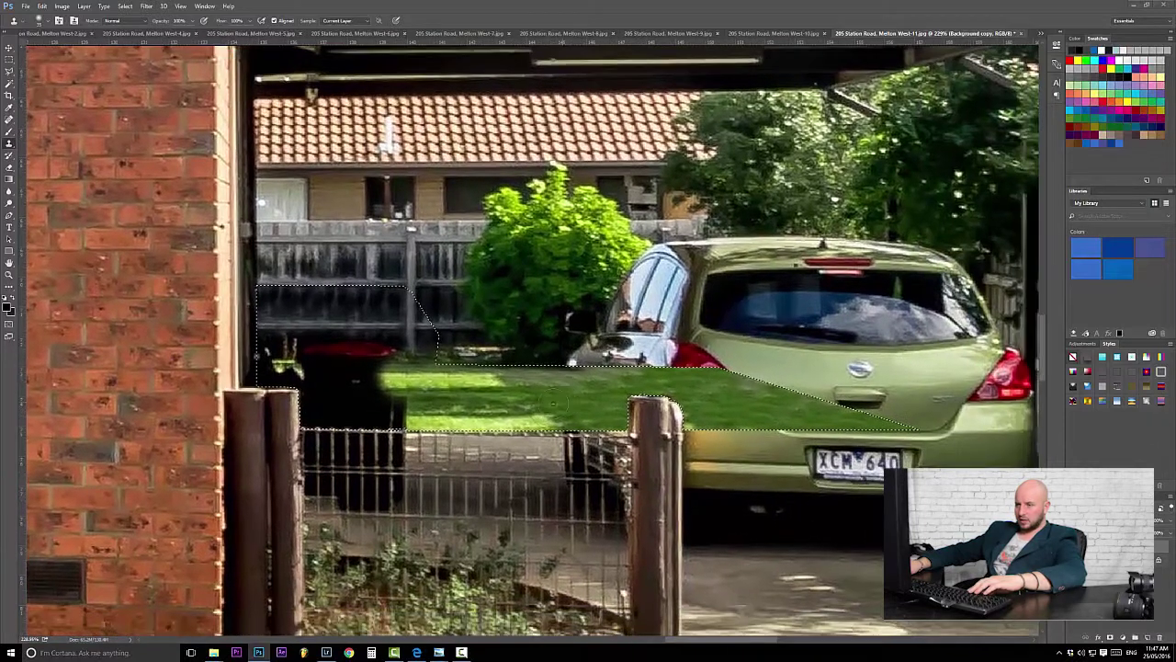
{"action": "left_click_drag", "start_coordinate": [745, 210], "coordinate": [614, 308]}
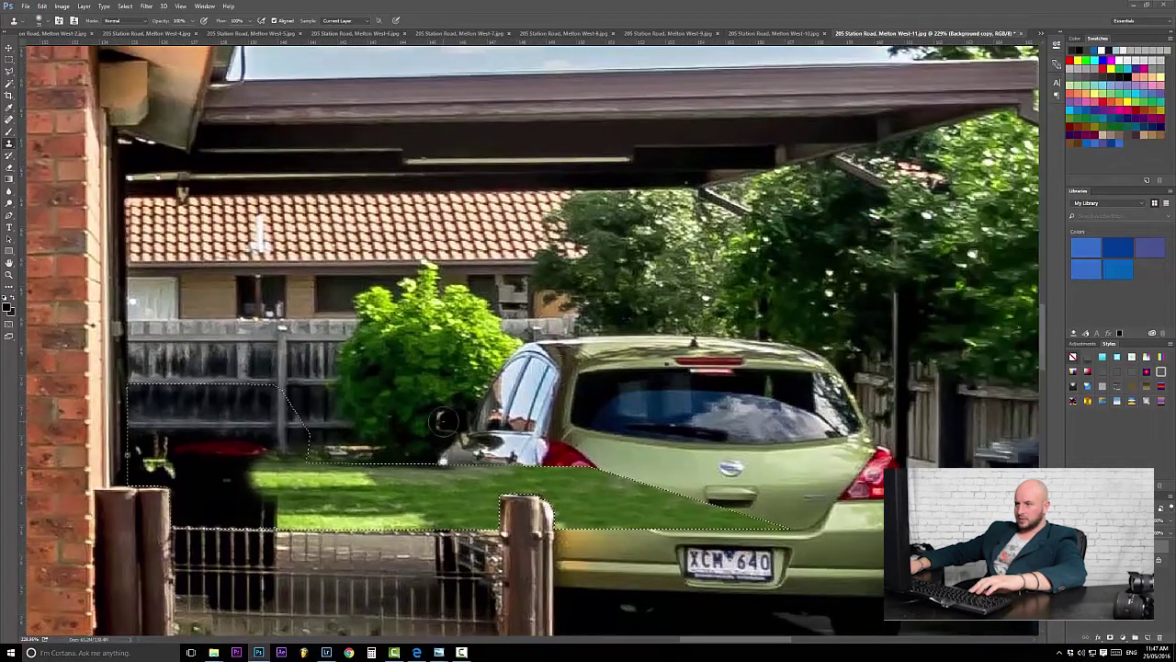
{"action": "left_click_drag", "start_coordinate": [293, 435], "coordinate": [595, 324]}
{"action": "right_click", "coordinate": [617, 393], "text": "alt"}
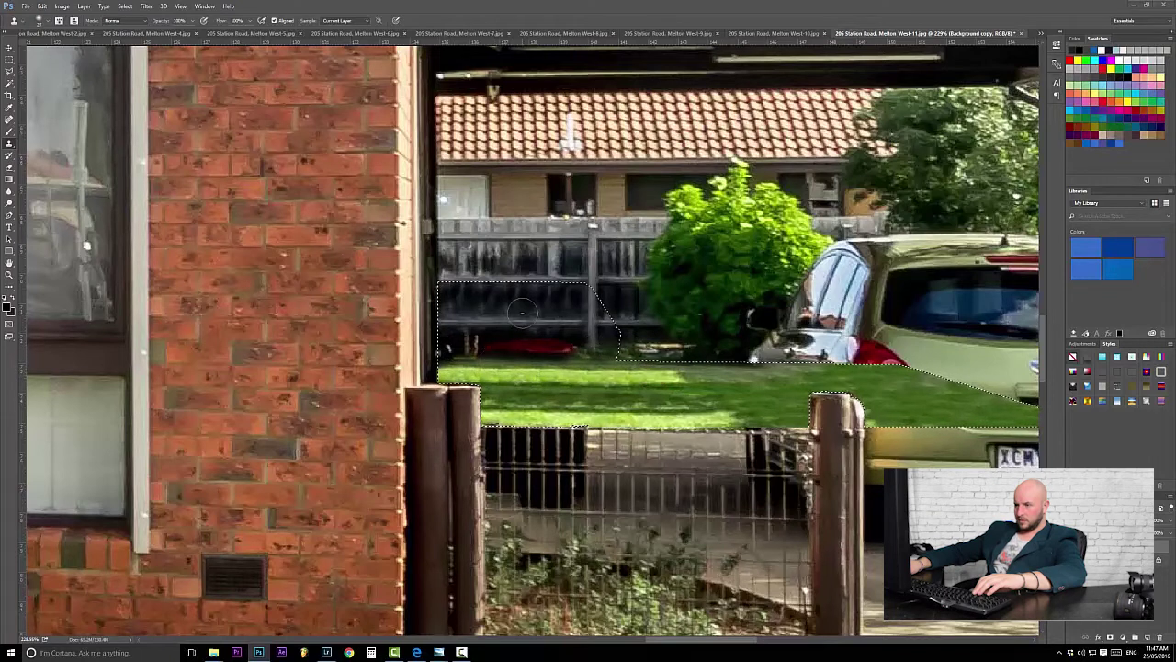
{"action": "mouse_move", "coordinate": [570, 345]}
{"action": "left_mouse_down"}
{"action": "mouse_move", "coordinate": [490, 345]}
{"action": "mouse_move", "coordinate": [551, 299]}
{"action": "mouse_move", "coordinate": [491, 345]}
{"action": "mouse_move", "coordinate": [446, 345]}
{"action": "left_mouse_up"}
{"action": "left_click_drag", "start_coordinate": [534, 382], "coordinate": [314, 334]}
{"action": "left_click_drag", "start_coordinate": [663, 389], "coordinate": [677, 394]}
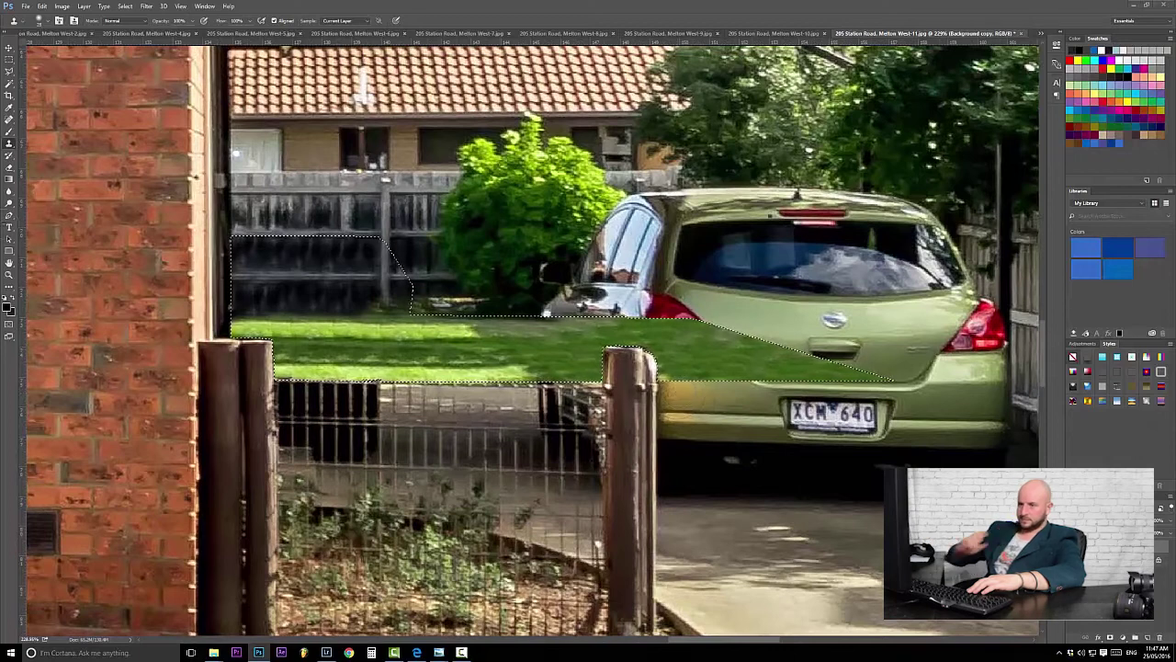
Step: Select the left half of the bush with a rectangular marquee and copy it to a new layer
{"action": "left_click", "coordinate": [10, 58]}
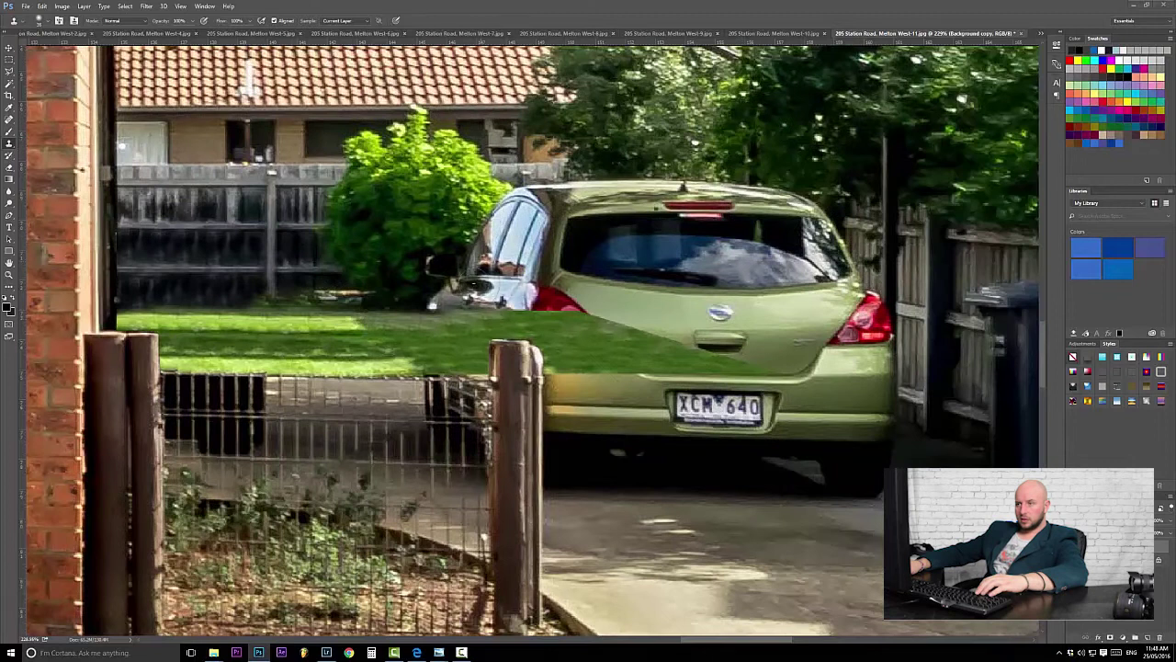
{"action": "right_click", "coordinate": [9, 60]}
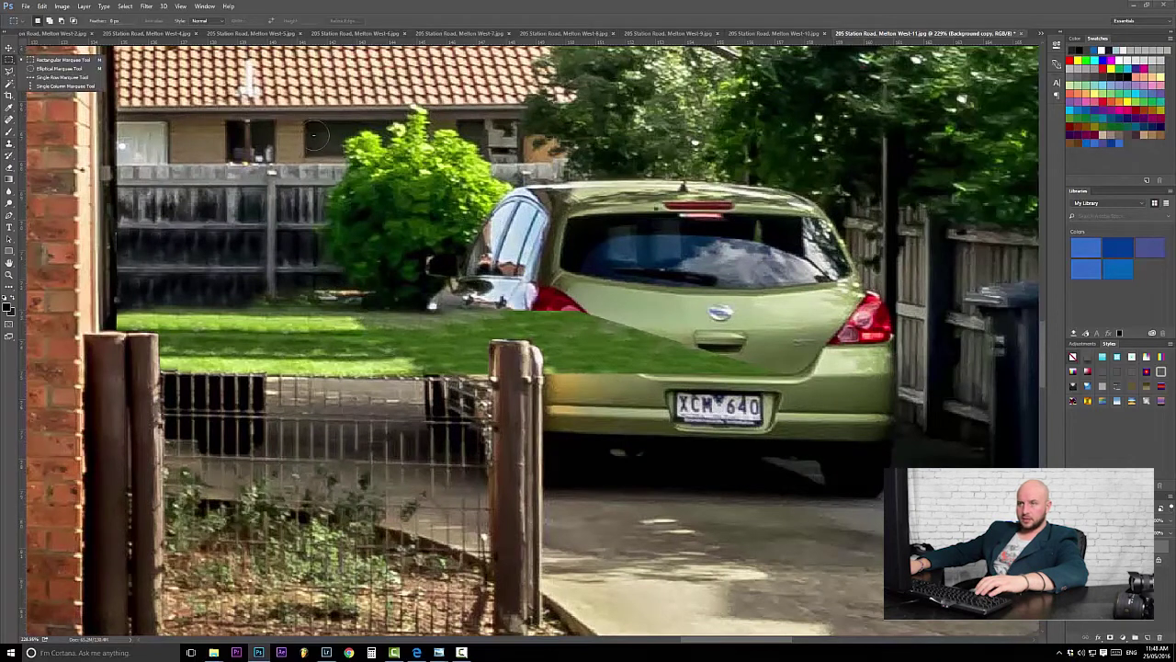
{"action": "left_click_drag", "start_coordinate": [319, 167], "coordinate": [426, 315]}
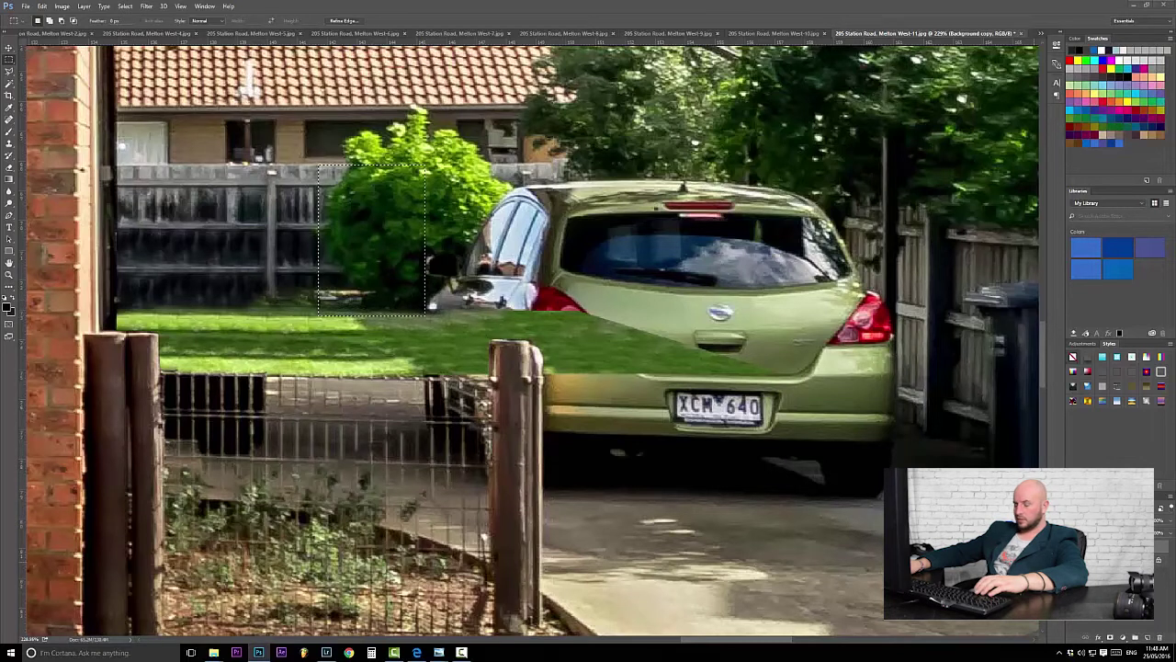
{"action": "key", "text": "ctrl+j"}
Step: Mirror the copied bush half horizontally and fit it against the original half, covering the car's front and mirror
{"action": "key", "text": "v"}
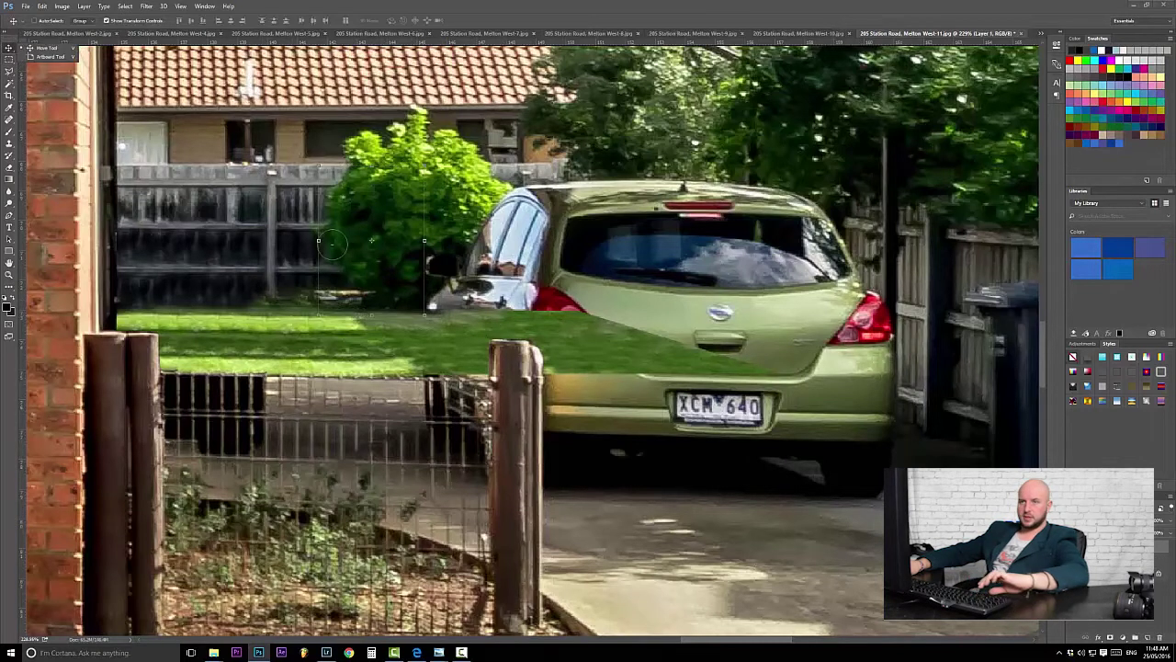
{"action": "left_click_drag", "start_coordinate": [318, 241], "coordinate": [475, 216]}
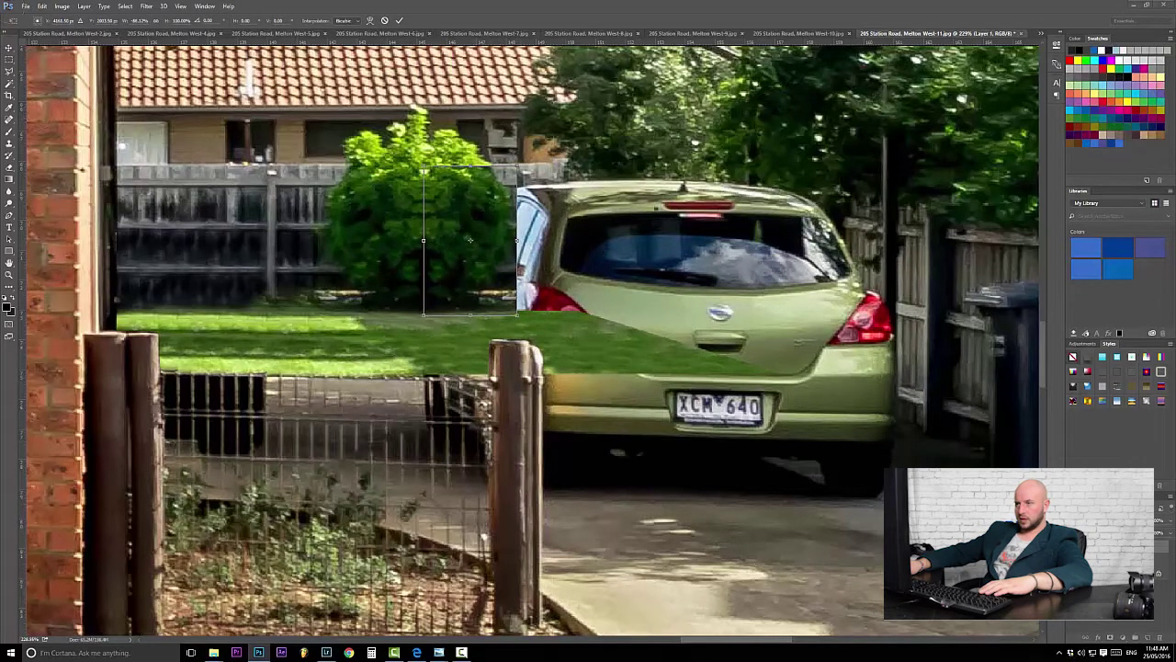
{"action": "key", "text": "m"}
{"action": "left_click", "coordinate": [542, 239]}
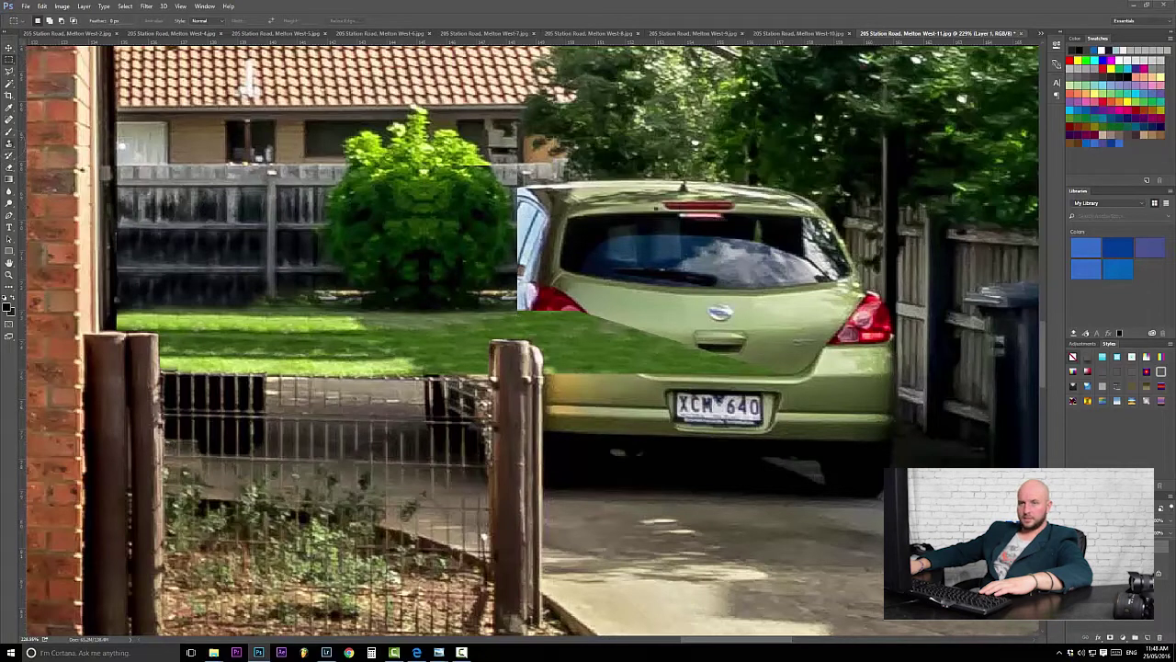
Step: Clone foliage over the centre of the bush on Layer 1 to break up the mirrored pattern
{"action": "left_click", "coordinate": [9, 142]}
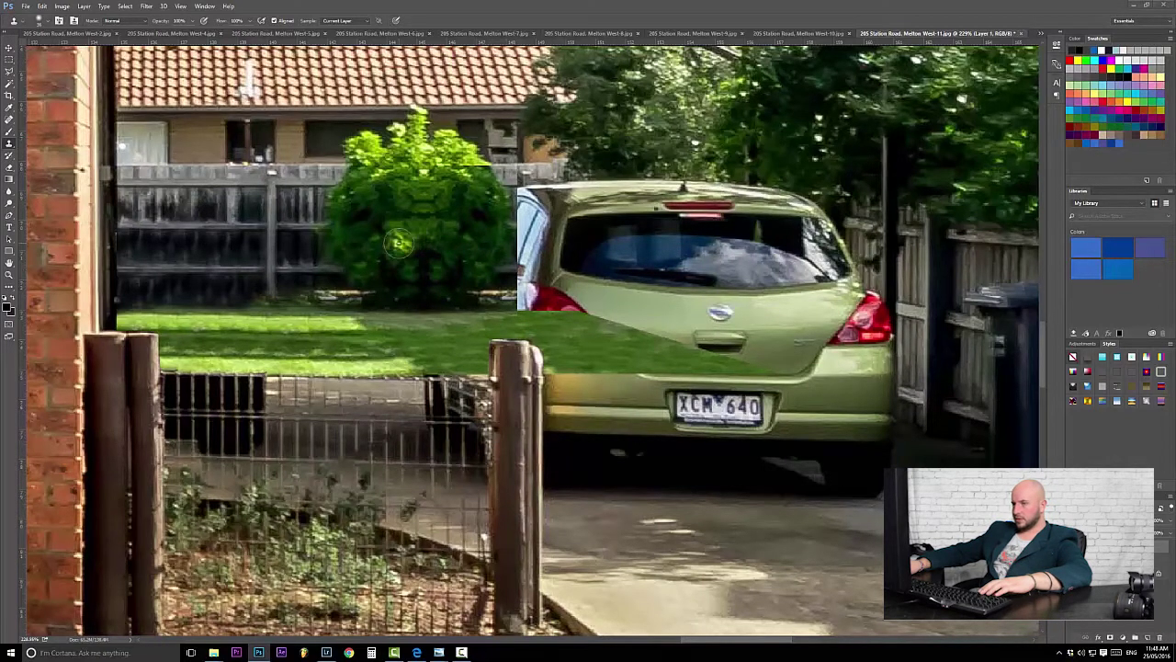
{"action": "left_click", "coordinate": [1110, 559]}
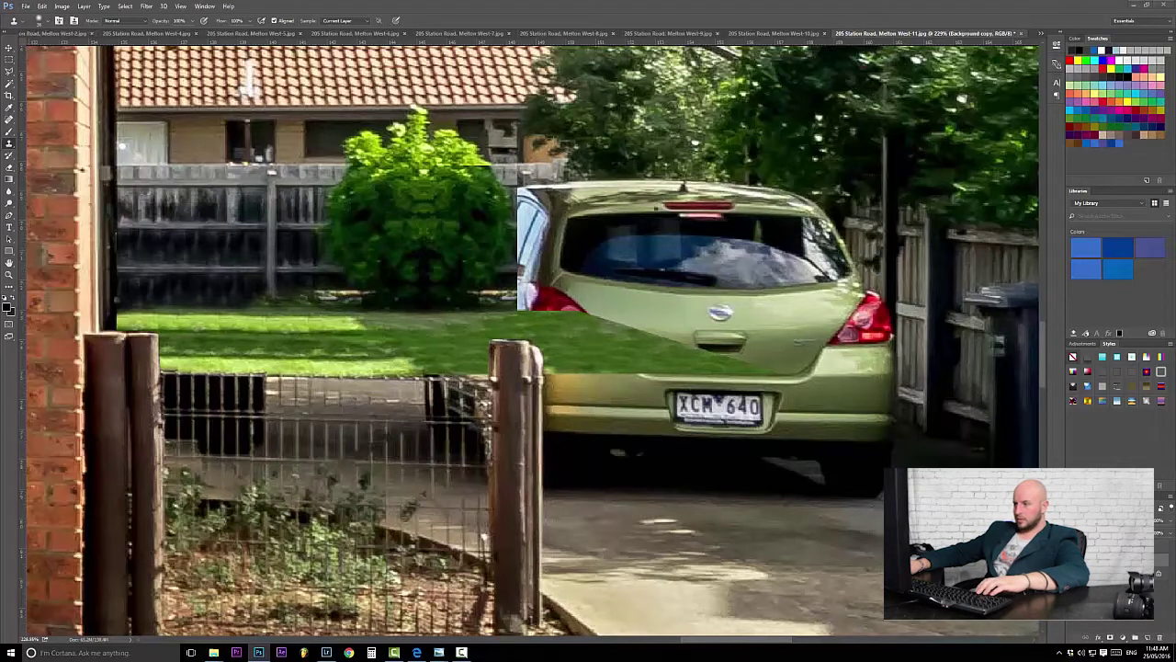
{"action": "left_click", "coordinate": [1110, 546]}
{"action": "mouse_move", "coordinate": [423, 224]}
{"action": "left_mouse_down"}
{"action": "mouse_move", "coordinate": [457, 217]}
{"action": "mouse_move", "coordinate": [459, 231]}
{"action": "mouse_move", "coordinate": [479, 215]}
{"action": "mouse_move", "coordinate": [451, 254]}
{"action": "mouse_move", "coordinate": [420, 260]}
{"action": "mouse_move", "coordinate": [458, 270]}
{"action": "mouse_move", "coordinate": [463, 257]}
{"action": "mouse_move", "coordinate": [438, 265]}
{"action": "mouse_move", "coordinate": [431, 218]}
{"action": "left_mouse_up"}
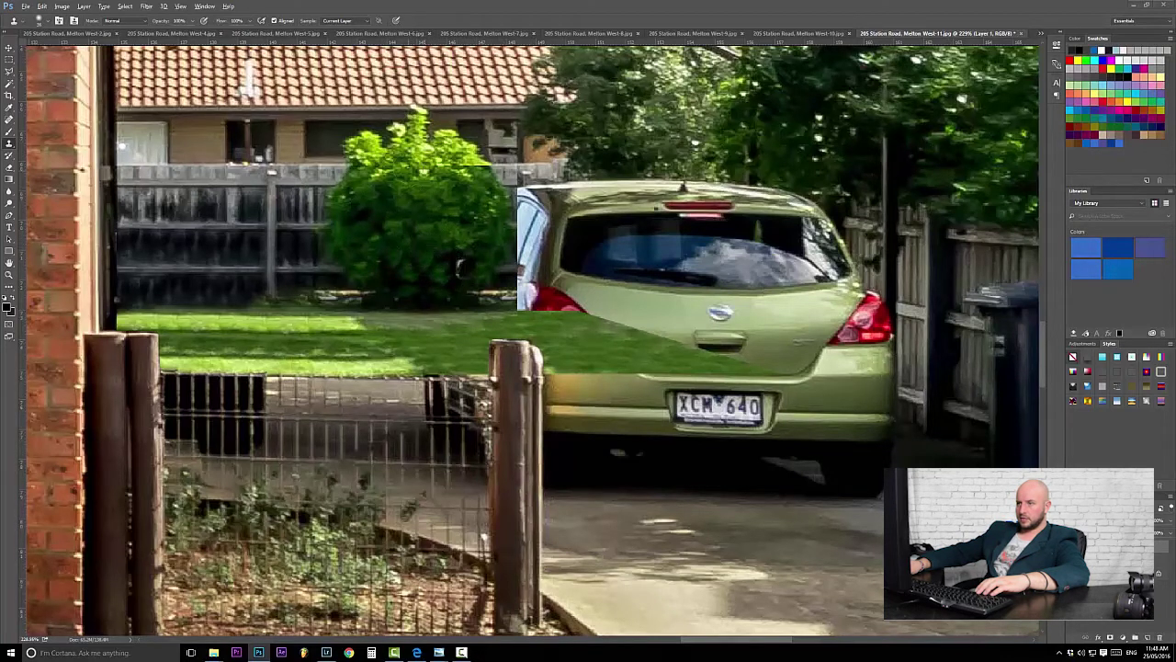
Step: Use the Eraser on the Background copy layer around the upper middle of the bush
{"action": "left_click", "coordinate": [1110, 559]}
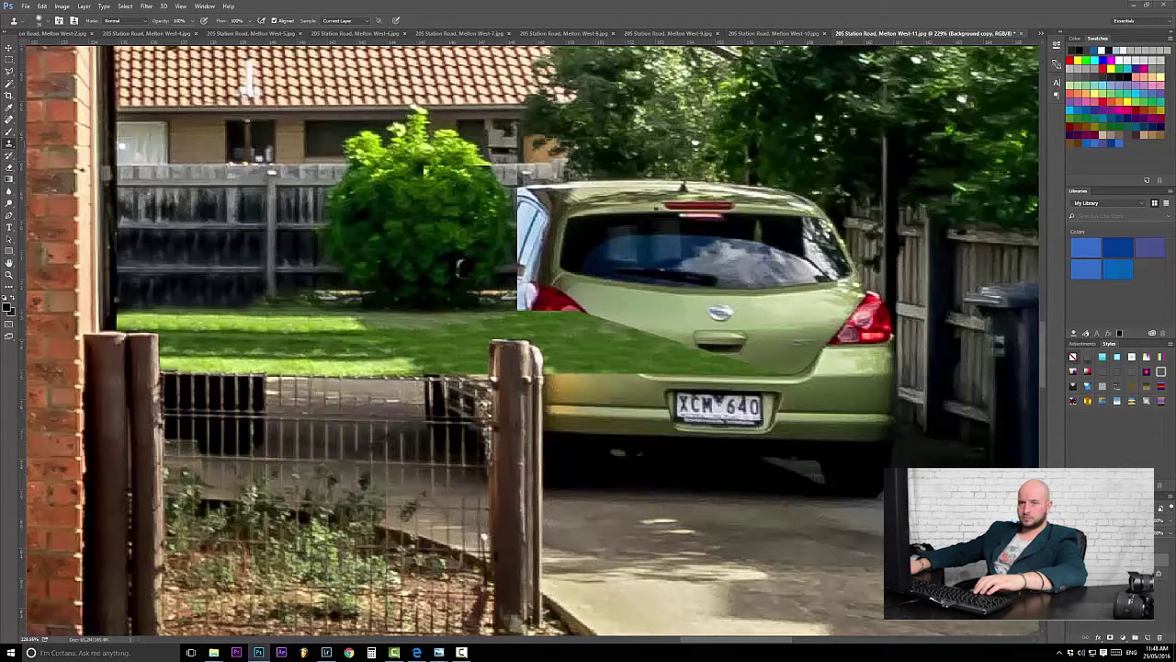
{"action": "left_click", "coordinate": [9, 168]}
{"action": "mouse_move", "coordinate": [426, 184]}
{"action": "left_mouse_down"}
{"action": "mouse_move", "coordinate": [401, 184]}
{"action": "mouse_move", "coordinate": [552, 190]}
{"action": "mouse_move", "coordinate": [436, 199]}
{"action": "left_mouse_up"}
{"action": "left_click_drag", "start_coordinate": [412, 177], "coordinate": [409, 178]}
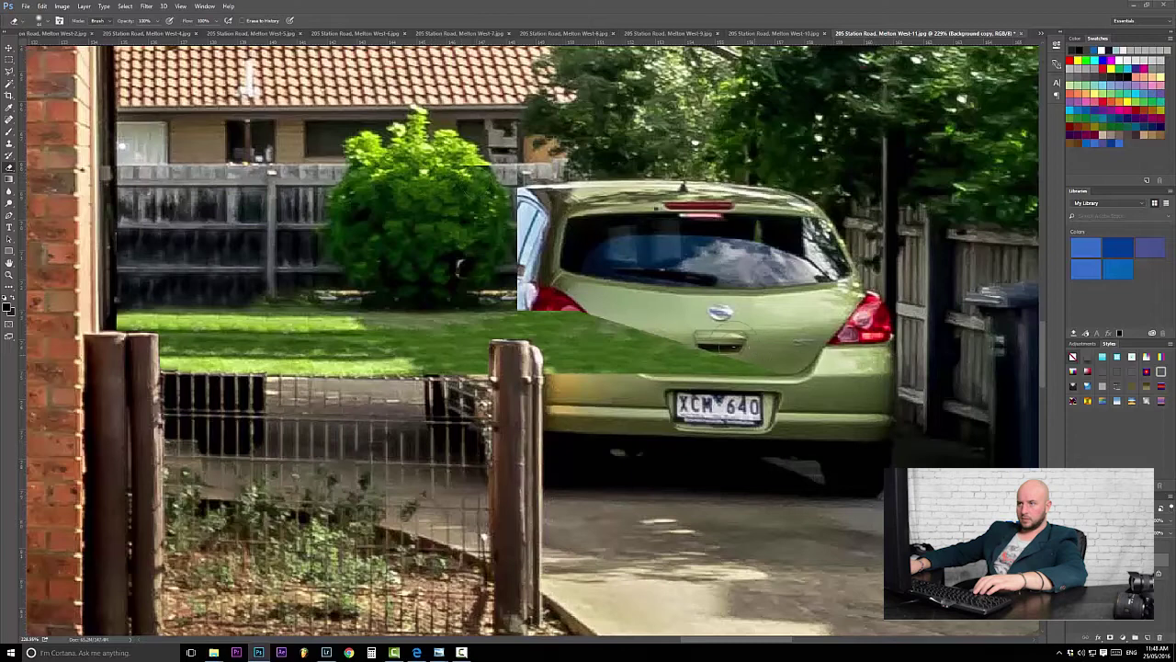
Step: Clone the grey paling fence with its post over the car's side windows, roof edge and part of the rear window
{"action": "left_click_drag", "start_coordinate": [549, 325], "coordinate": [529, 287]}
{"action": "left_click", "coordinate": [9, 143]}
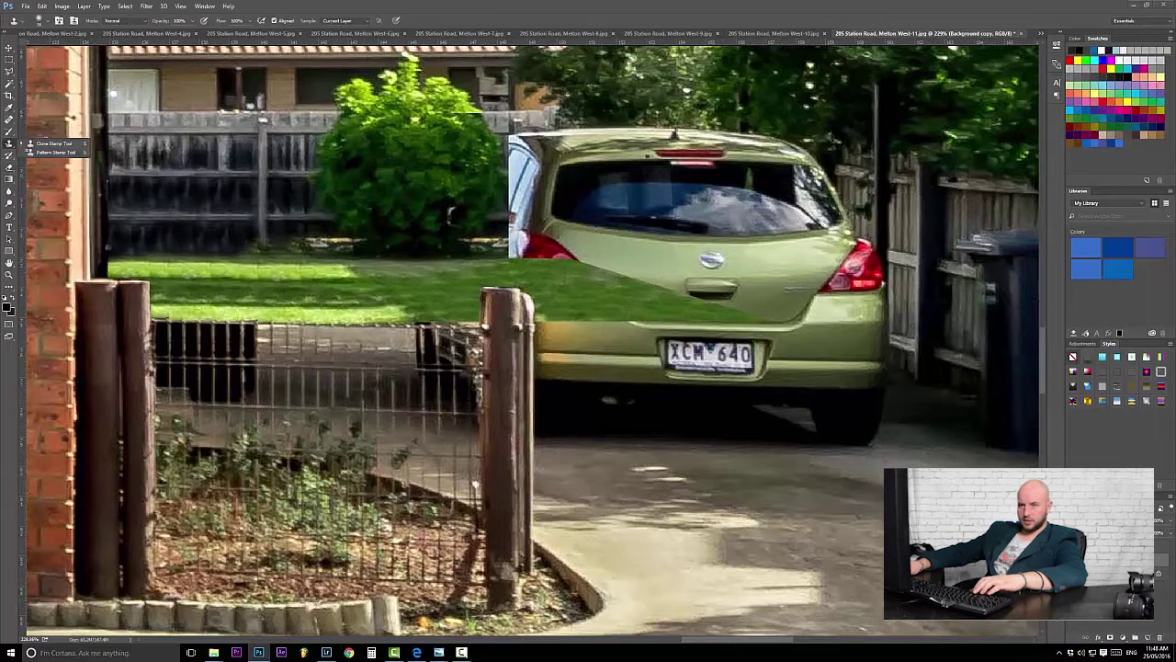
{"action": "mouse_move", "coordinate": [525, 198]}
{"action": "left_mouse_down"}
{"action": "mouse_move", "coordinate": [682, 245]}
{"action": "mouse_move", "coordinate": [455, 283]}
{"action": "left_mouse_up"}
{"action": "left_click_drag", "start_coordinate": [356, 341], "coordinate": [435, 333]}
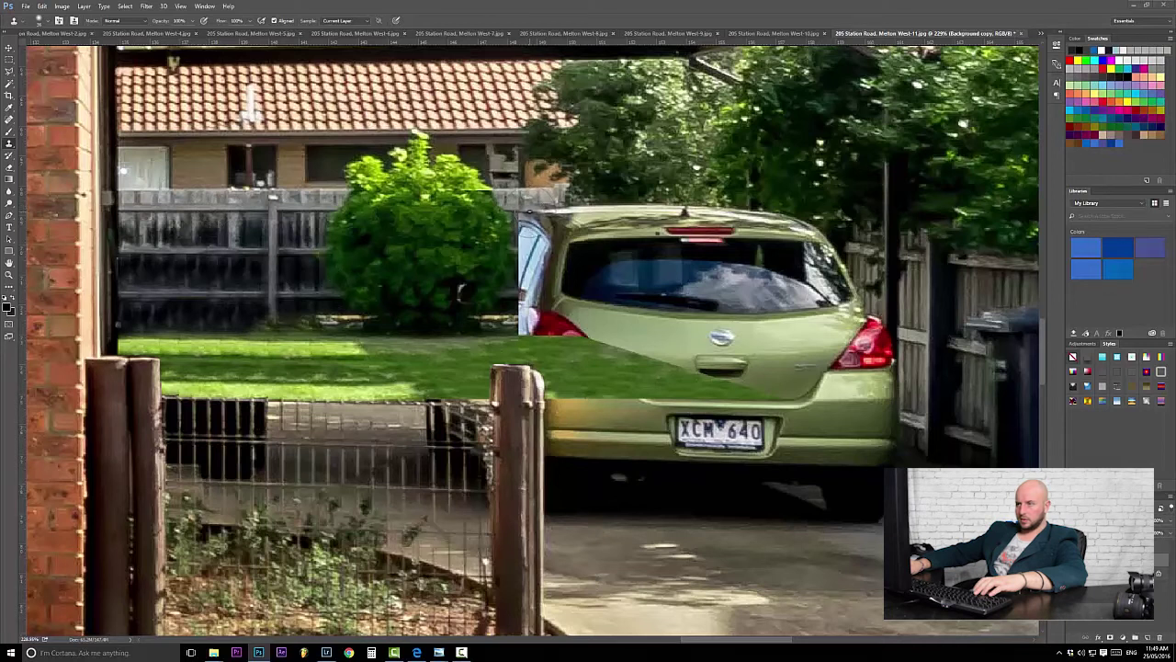
{"action": "mouse_move", "coordinate": [528, 213]}
{"action": "left_mouse_down"}
{"action": "mouse_move", "coordinate": [536, 294]}
{"action": "mouse_move", "coordinate": [524, 303]}
{"action": "mouse_move", "coordinate": [532, 259]}
{"action": "left_mouse_up"}
{"action": "mouse_move", "coordinate": [555, 218]}
{"action": "left_mouse_down"}
{"action": "mouse_move", "coordinate": [581, 221]}
{"action": "mouse_move", "coordinate": [553, 276]}
{"action": "mouse_move", "coordinate": [603, 247]}
{"action": "mouse_move", "coordinate": [628, 250]}
{"action": "mouse_move", "coordinate": [610, 222]}
{"action": "mouse_move", "coordinate": [624, 254]}
{"action": "mouse_move", "coordinate": [618, 279]}
{"action": "mouse_move", "coordinate": [575, 302]}
{"action": "mouse_move", "coordinate": [533, 303]}
{"action": "left_mouse_up"}
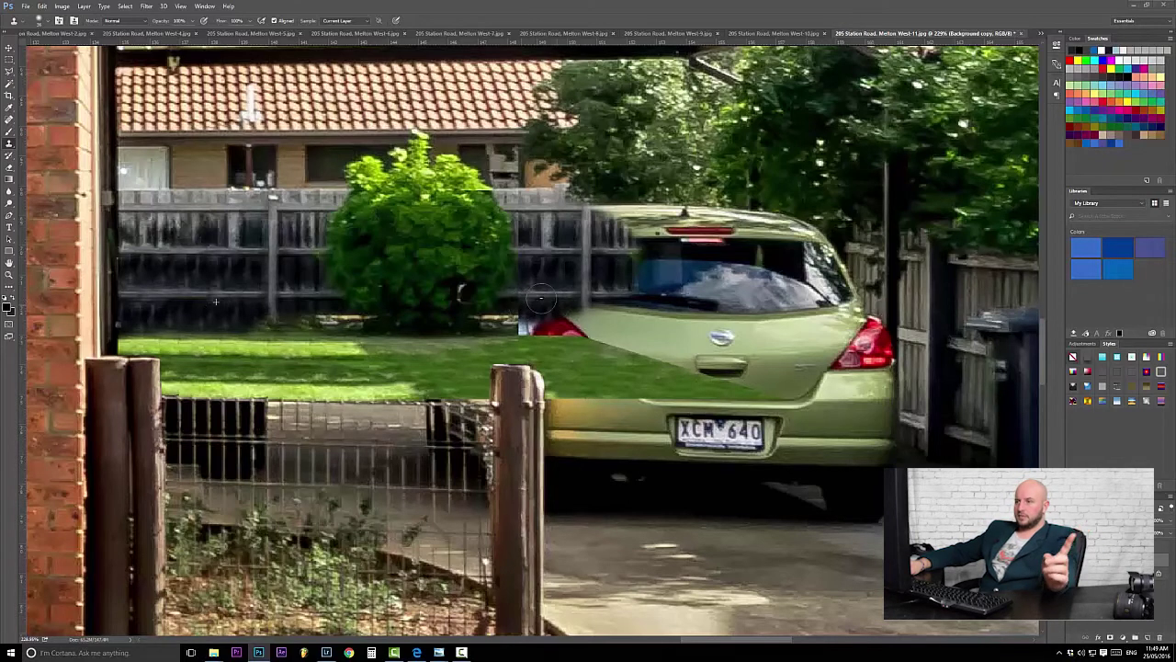
{"action": "mouse_move", "coordinate": [559, 296]}
{"action": "left_mouse_down"}
{"action": "mouse_move", "coordinate": [654, 316]}
{"action": "mouse_move", "coordinate": [627, 306]}
{"action": "mouse_move", "coordinate": [648, 291]}
{"action": "mouse_move", "coordinate": [632, 267]}
{"action": "mouse_move", "coordinate": [637, 245]}
{"action": "mouse_move", "coordinate": [603, 224]}
{"action": "mouse_move", "coordinate": [649, 231]}
{"action": "mouse_move", "coordinate": [645, 244]}
{"action": "mouse_move", "coordinate": [659, 230]}
{"action": "mouse_move", "coordinate": [644, 259]}
{"action": "mouse_move", "coordinate": [658, 280]}
{"action": "mouse_move", "coordinate": [442, 267]}
{"action": "mouse_move", "coordinate": [654, 290]}
{"action": "left_mouse_up"}
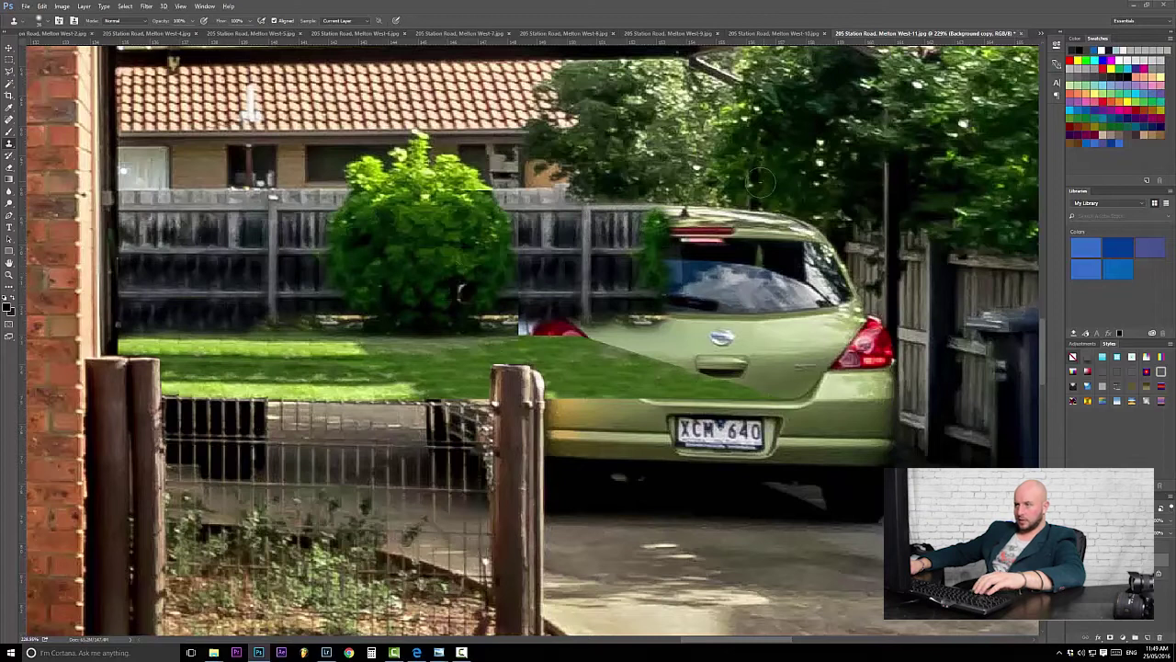
Step: Clone tree foliage over the car's roof, from beside the grey fence to the side fence
{"action": "left_click", "coordinate": [657, 173], "text": "alt"}
{"action": "mouse_move", "coordinate": [669, 203]}
{"action": "left_mouse_down"}
{"action": "mouse_move", "coordinate": [629, 211]}
{"action": "mouse_move", "coordinate": [681, 209]}
{"action": "mouse_move", "coordinate": [679, 246]}
{"action": "mouse_move", "coordinate": [737, 198]}
{"action": "mouse_move", "coordinate": [741, 244]}
{"action": "mouse_move", "coordinate": [746, 230]}
{"action": "mouse_move", "coordinate": [790, 256]}
{"action": "mouse_move", "coordinate": [792, 215]}
{"action": "mouse_move", "coordinate": [756, 221]}
{"action": "mouse_move", "coordinate": [837, 241]}
{"action": "mouse_move", "coordinate": [818, 245]}
{"action": "mouse_move", "coordinate": [820, 218]}
{"action": "mouse_move", "coordinate": [845, 248]}
{"action": "left_mouse_up"}
{"action": "mouse_move", "coordinate": [862, 389]}
{"action": "left_mouse_down"}
{"action": "mouse_move", "coordinate": [559, 363]}
{"action": "mouse_move", "coordinate": [589, 363]}
{"action": "left_mouse_up"}
{"action": "mouse_move", "coordinate": [655, 315]}
{"action": "left_mouse_down"}
{"action": "mouse_move", "coordinate": [588, 300]}
{"action": "mouse_move", "coordinate": [608, 323]}
{"action": "left_mouse_up"}
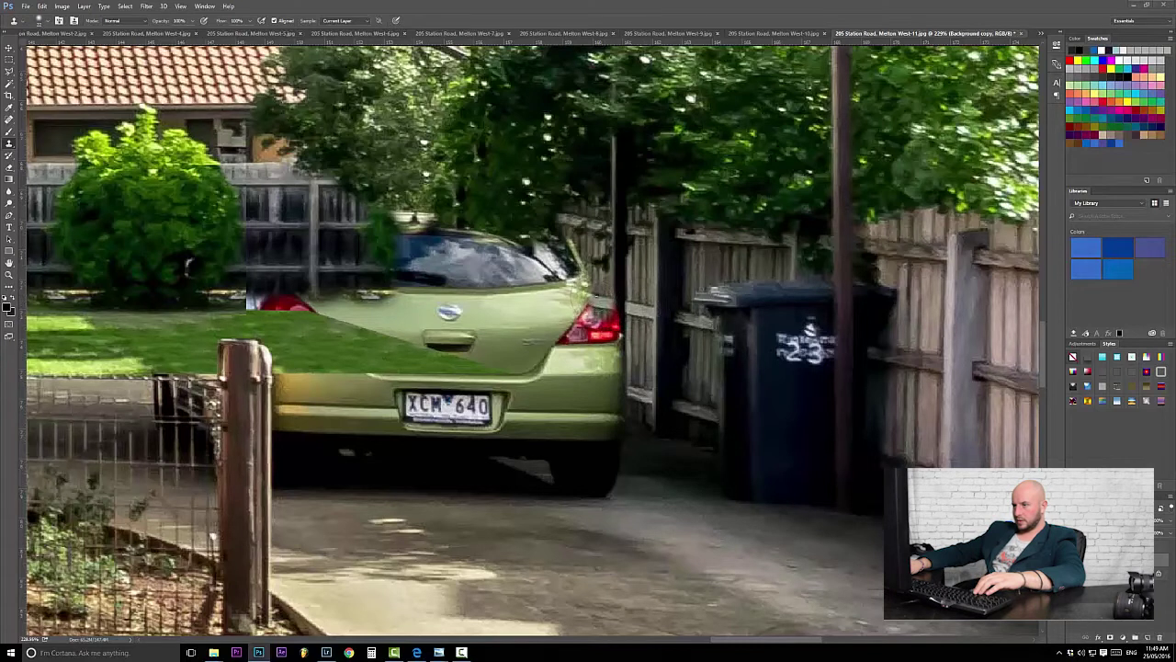
Step: Clone the wooden side fence over the car's rear pillar and the adjoining edge of the rear window
{"action": "mouse_move", "coordinate": [572, 290]}
{"action": "left_mouse_down"}
{"action": "mouse_move", "coordinate": [555, 244]}
{"action": "mouse_move", "coordinate": [549, 299]}
{"action": "left_mouse_up"}
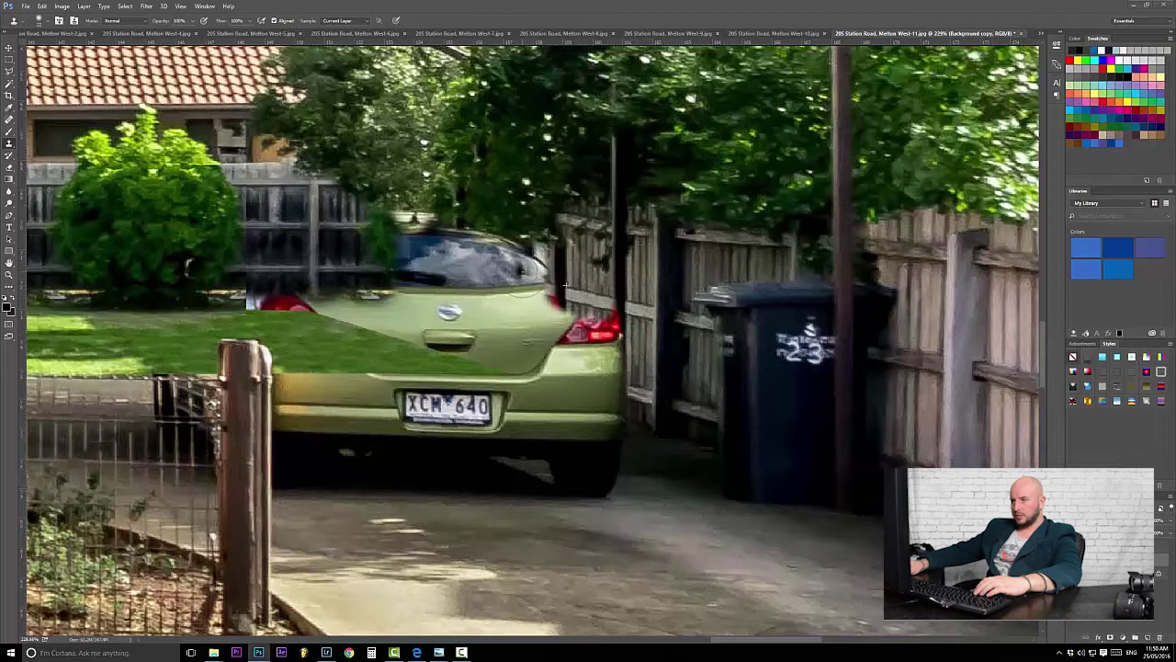
{"action": "left_click_drag", "start_coordinate": [543, 250], "coordinate": [535, 254]}
{"action": "left_click", "coordinate": [496, 258], "text": "alt"}
{"action": "mouse_move", "coordinate": [496, 256]}
{"action": "left_mouse_down"}
{"action": "mouse_move", "coordinate": [480, 241]}
{"action": "mouse_move", "coordinate": [511, 264]}
{"action": "left_mouse_up"}
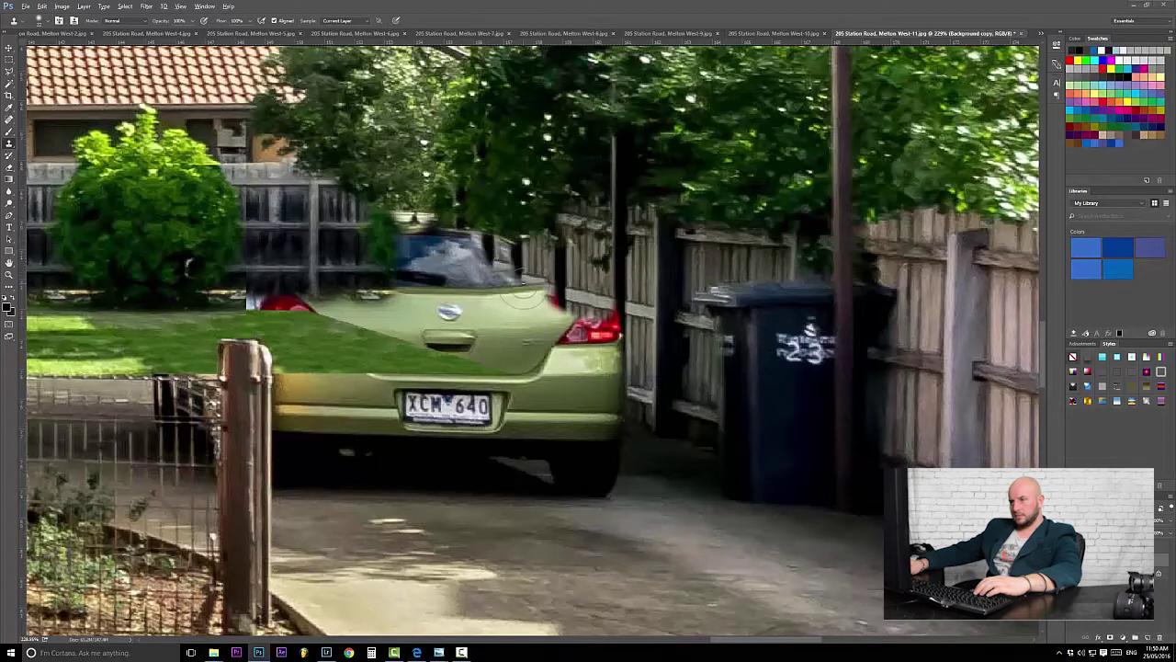
{"action": "left_click", "coordinate": [562, 298]}
{"action": "left_click", "coordinate": [538, 279], "text": "alt"}
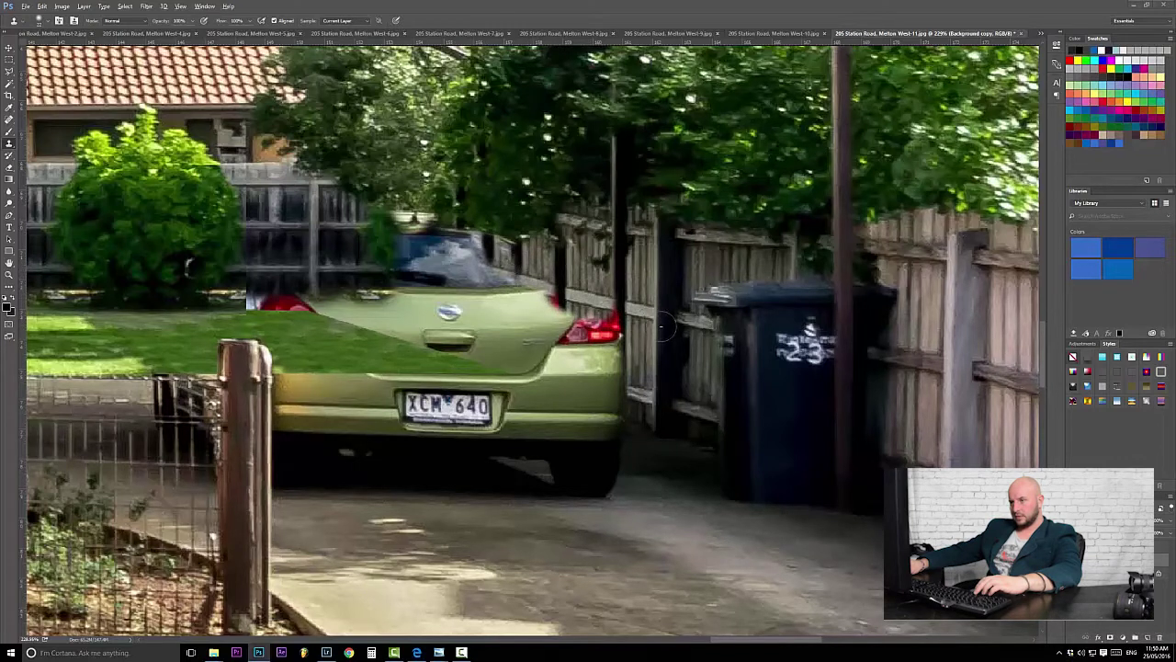
Step: Clone the side fence's dark base diagonally across the car's rear corner, between the tail light and the bumper
{"action": "mouse_move", "coordinate": [588, 398]}
{"action": "left_mouse_down"}
{"action": "mouse_move", "coordinate": [500, 251]}
{"action": "mouse_move", "coordinate": [526, 379]}
{"action": "mouse_move", "coordinate": [657, 385]}
{"action": "mouse_move", "coordinate": [705, 405]}
{"action": "mouse_move", "coordinate": [634, 367]}
{"action": "mouse_move", "coordinate": [709, 406]}
{"action": "left_mouse_up"}
{"action": "left_click", "coordinate": [699, 400], "text": "alt"}
{"action": "left_click", "coordinate": [666, 387]}
{"action": "left_click_drag", "start_coordinate": [641, 386], "coordinate": [597, 361]}
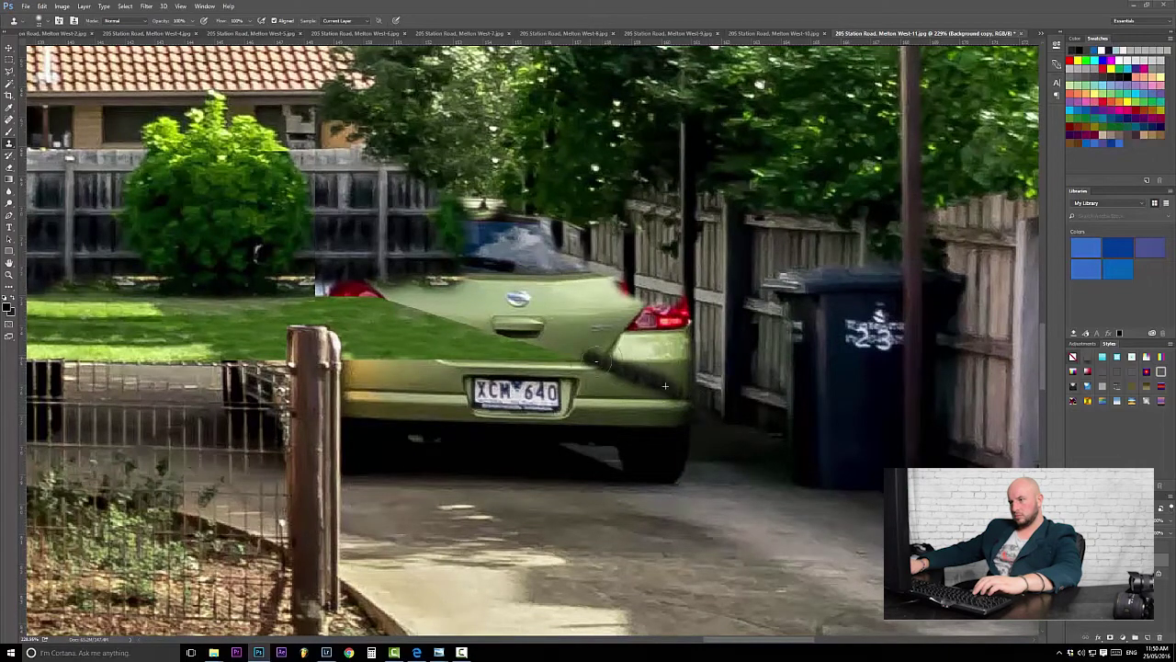
{"action": "left_click_drag", "start_coordinate": [741, 430], "coordinate": [700, 453]}
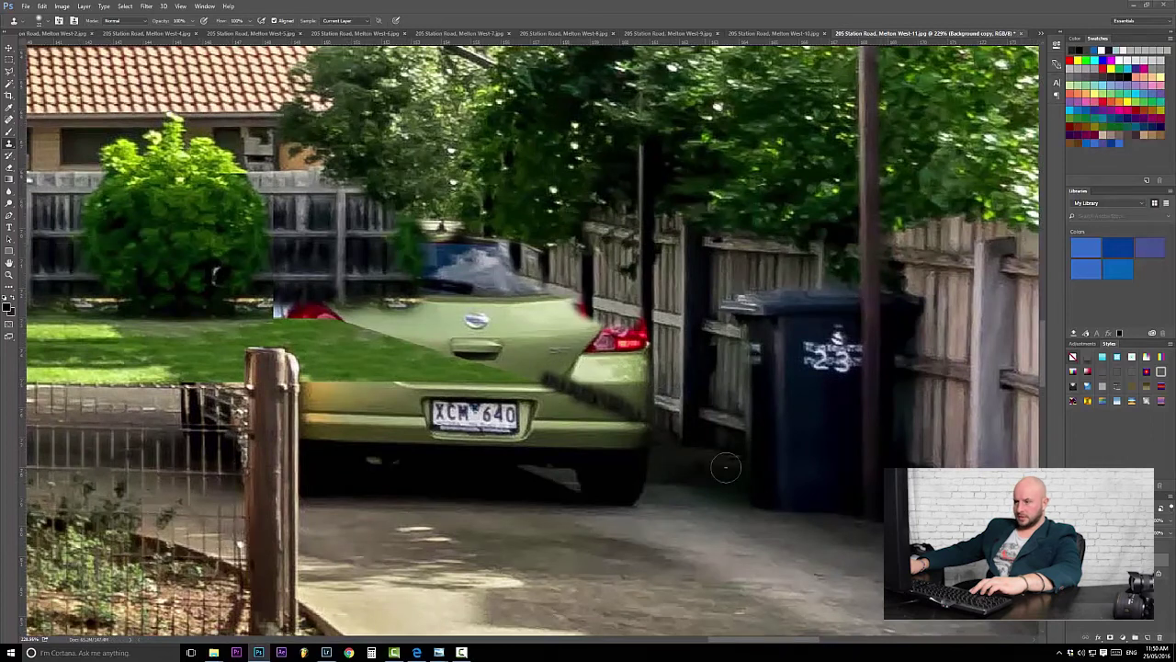
Step: Erase the lower outer edge of the mirrored bush copy on Layer 1
{"action": "left_click_drag", "start_coordinate": [495, 356], "coordinate": [656, 366]}
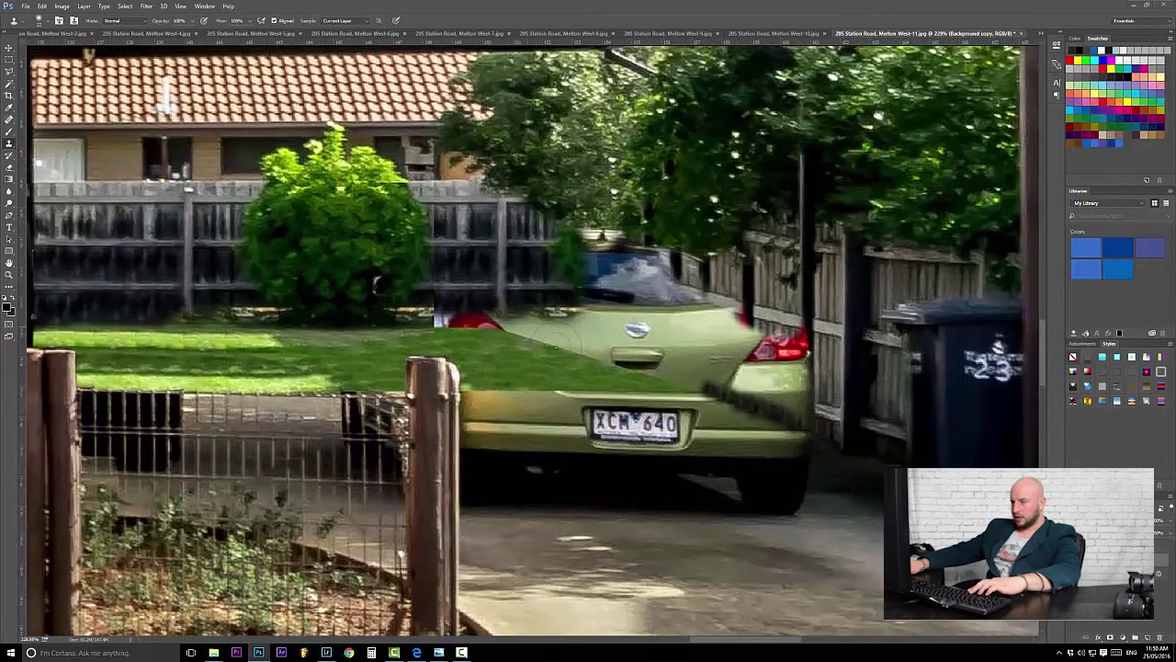
{"action": "right_click", "coordinate": [400, 321], "text": "alt"}
{"action": "left_click", "coordinate": [415, 312], "text": "alt"}
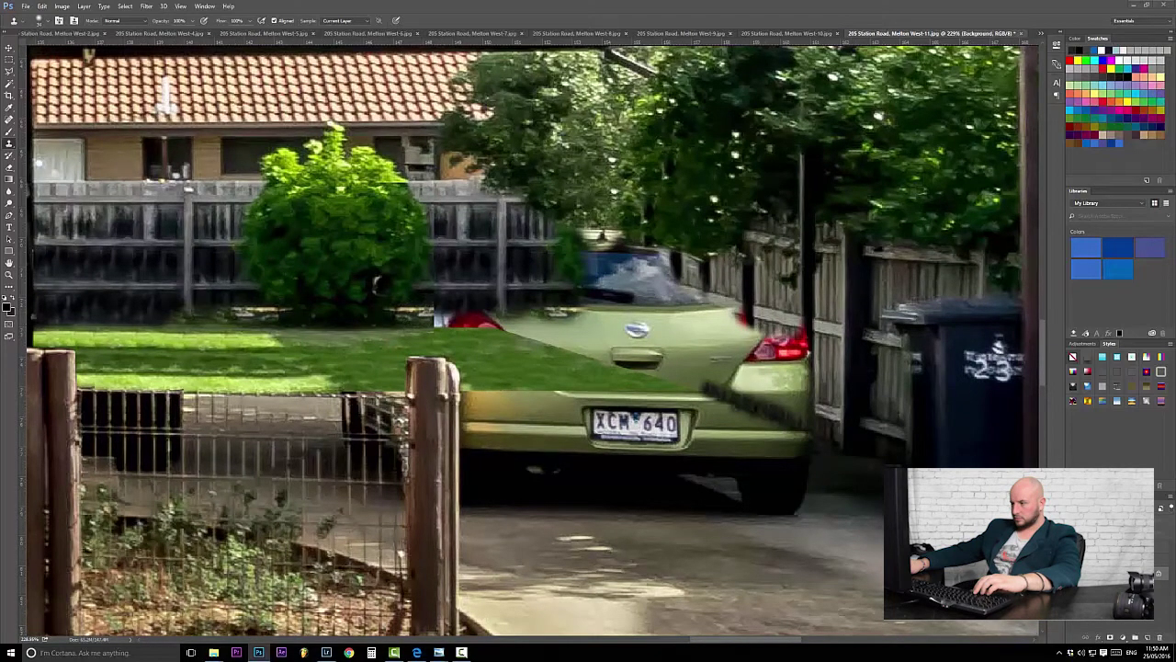
{"action": "key", "text": "ctrl+shift+alt+n"}
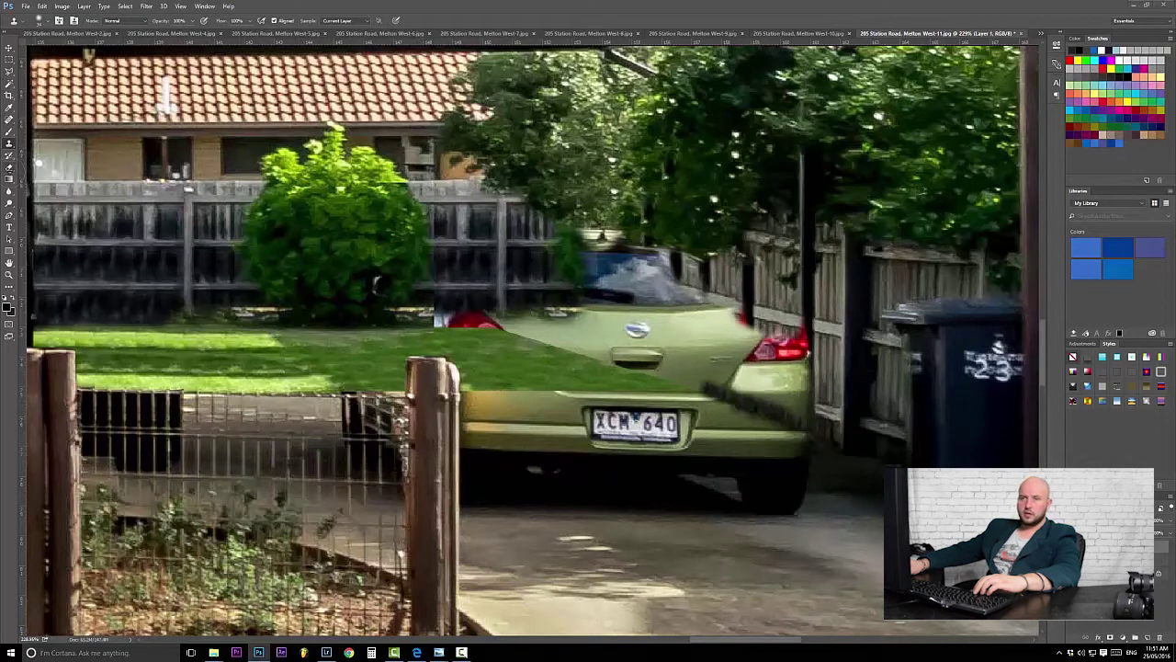
{"action": "left_click", "coordinate": [10, 168]}
{"action": "right_click", "coordinate": [372, 325], "text": "alt"}
{"action": "left_click_drag", "start_coordinate": [414, 321], "coordinate": [452, 252]}
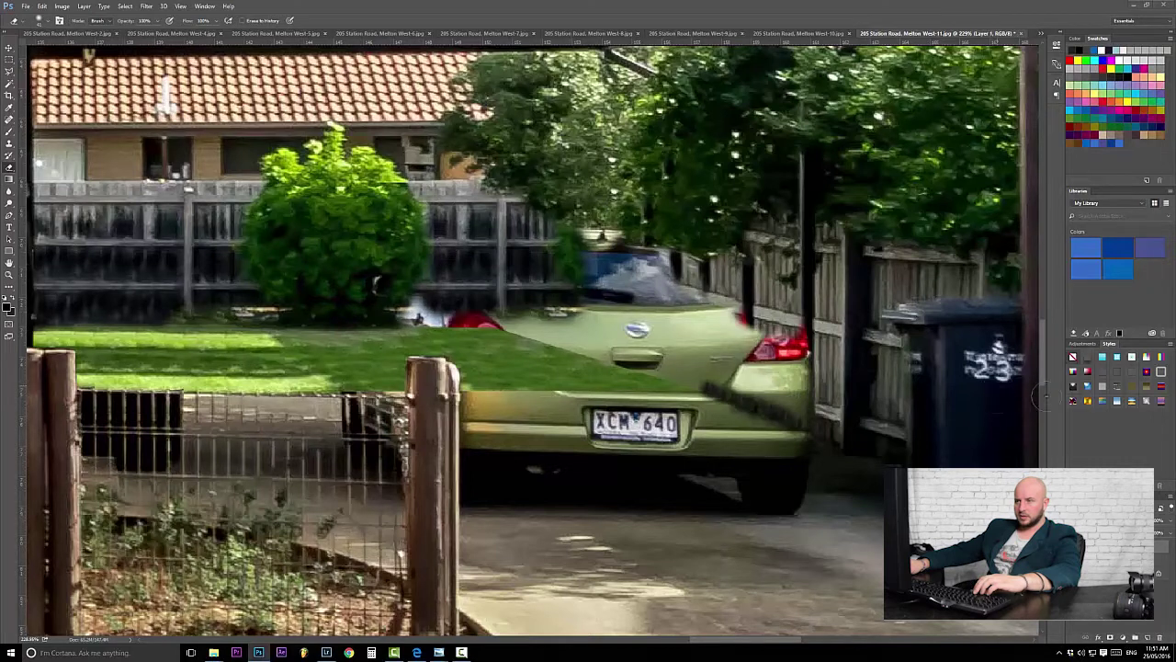
Step: On the Background copy layer, clone the dark garden edge over the exposed car front and tail light beside the bush
{"action": "left_click", "coordinate": [1117, 560]}
{"action": "right_click", "coordinate": [162, 313], "text": "alt"}
{"action": "right_click", "coordinate": [122, 313], "text": "alt"}
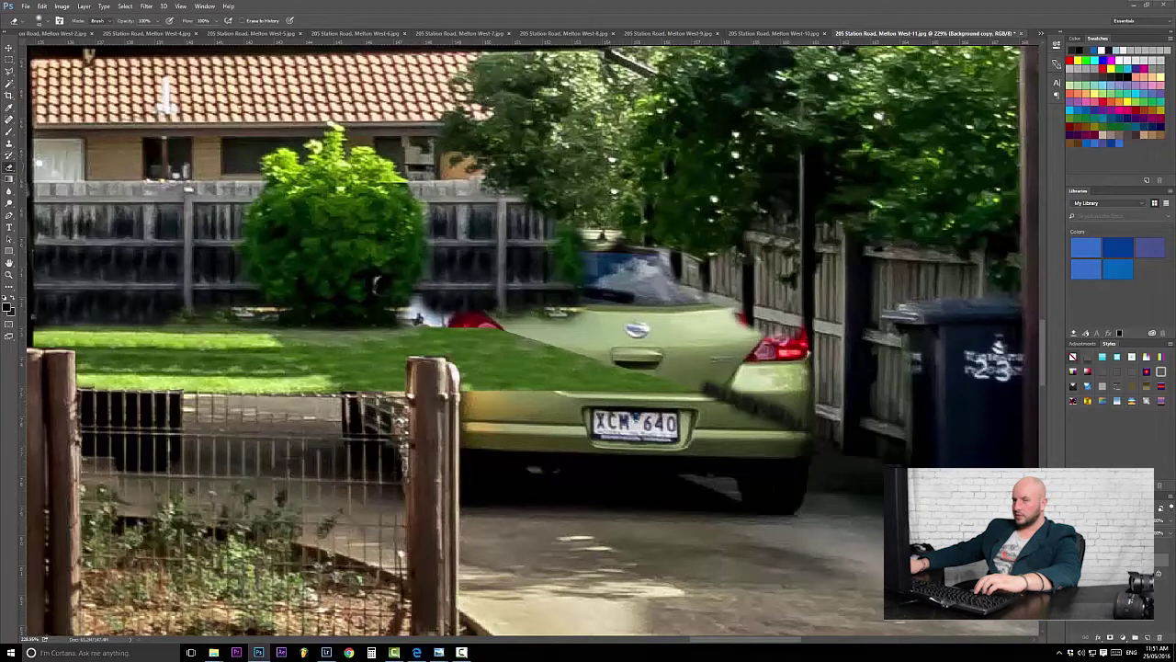
{"action": "left_click", "coordinate": [10, 144]}
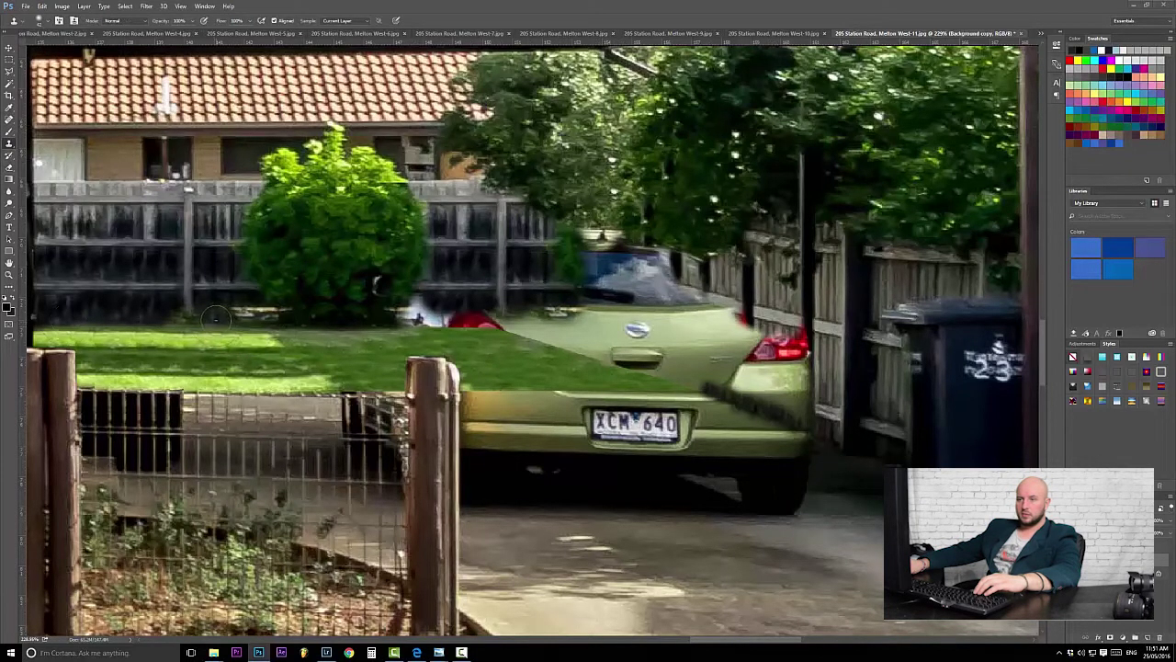
{"action": "right_click", "coordinate": [124, 317], "text": "alt"}
{"action": "left_click", "coordinate": [274, 324], "text": "alt"}
{"action": "left_click_drag", "start_coordinate": [399, 324], "coordinate": [488, 322]}
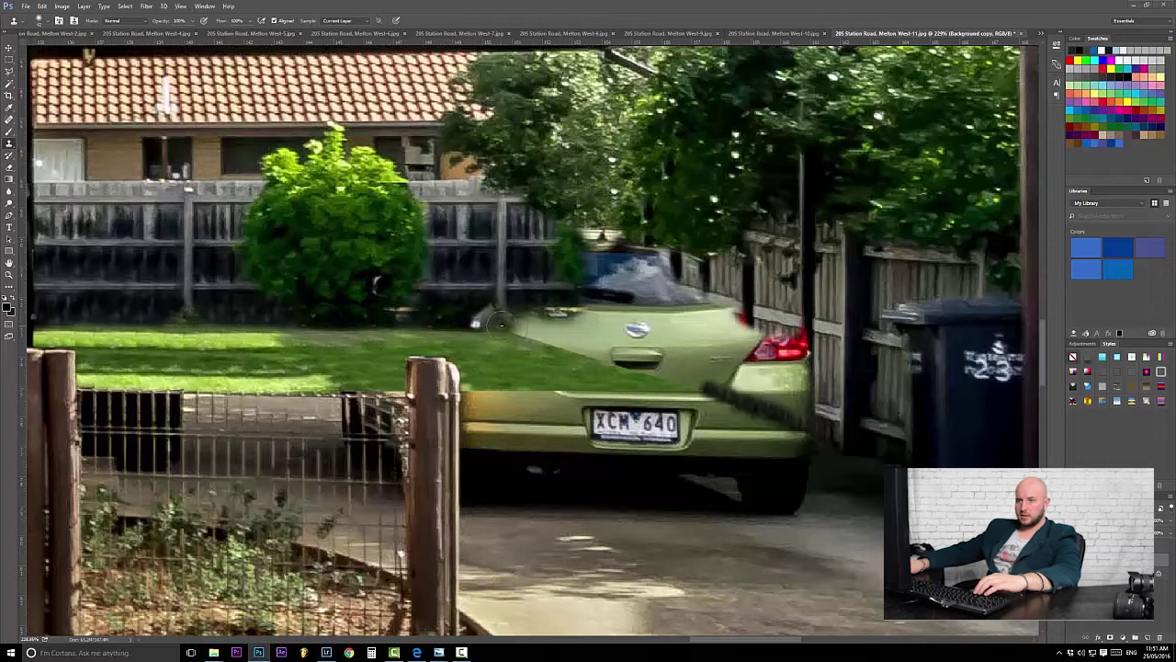
Step: Clone the back fence's light post down to the lawn over the exposed car edge beside the bush
{"action": "mouse_move", "coordinate": [501, 324]}
{"action": "left_mouse_down"}
{"action": "mouse_move", "coordinate": [485, 316]}
{"action": "mouse_move", "coordinate": [520, 318]}
{"action": "left_mouse_up"}
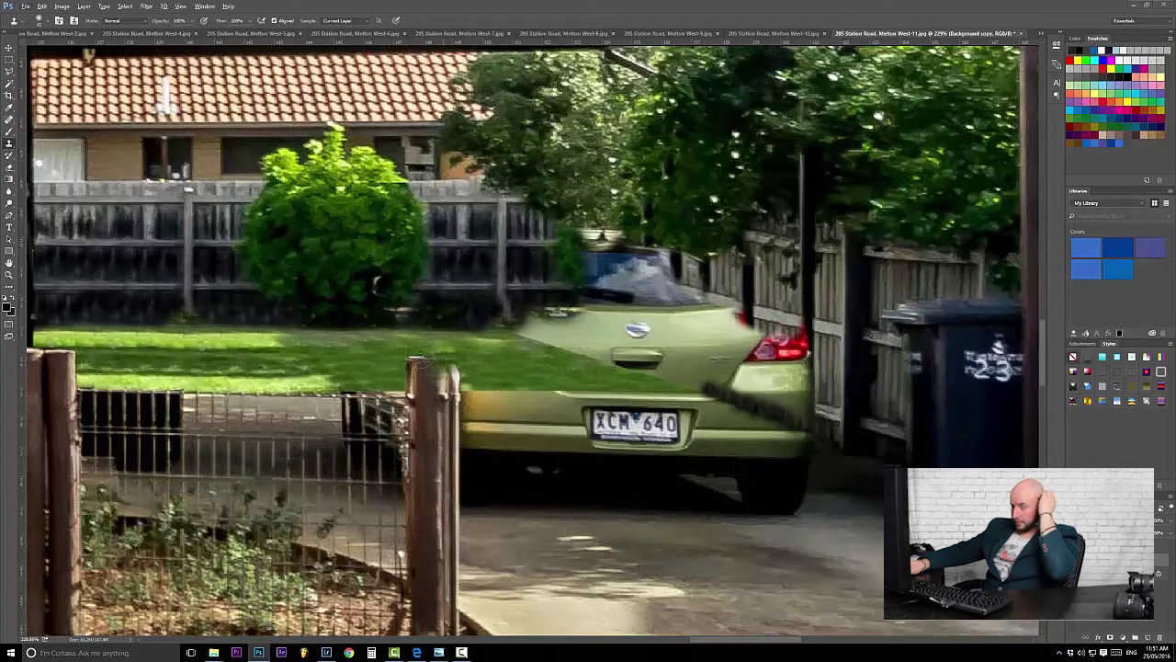
{"action": "key", "text": "ctrl+z"}
{"action": "left_click", "coordinate": [499, 268], "text": "alt"}
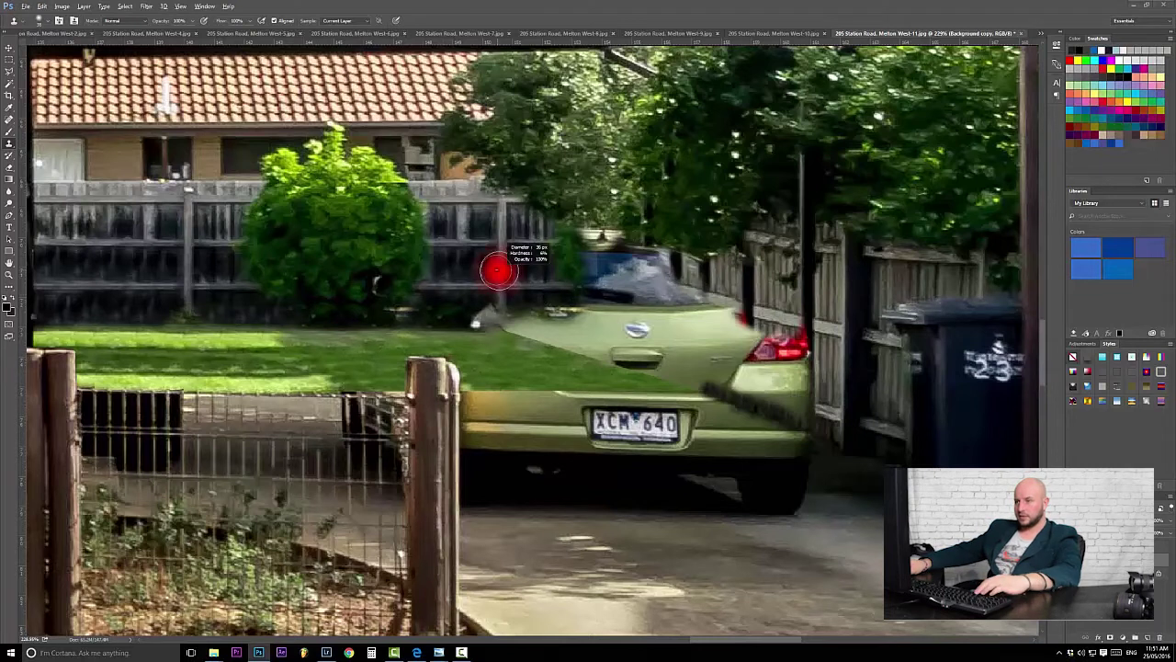
{"action": "left_click_drag", "start_coordinate": [501, 317], "coordinate": [450, 317]}
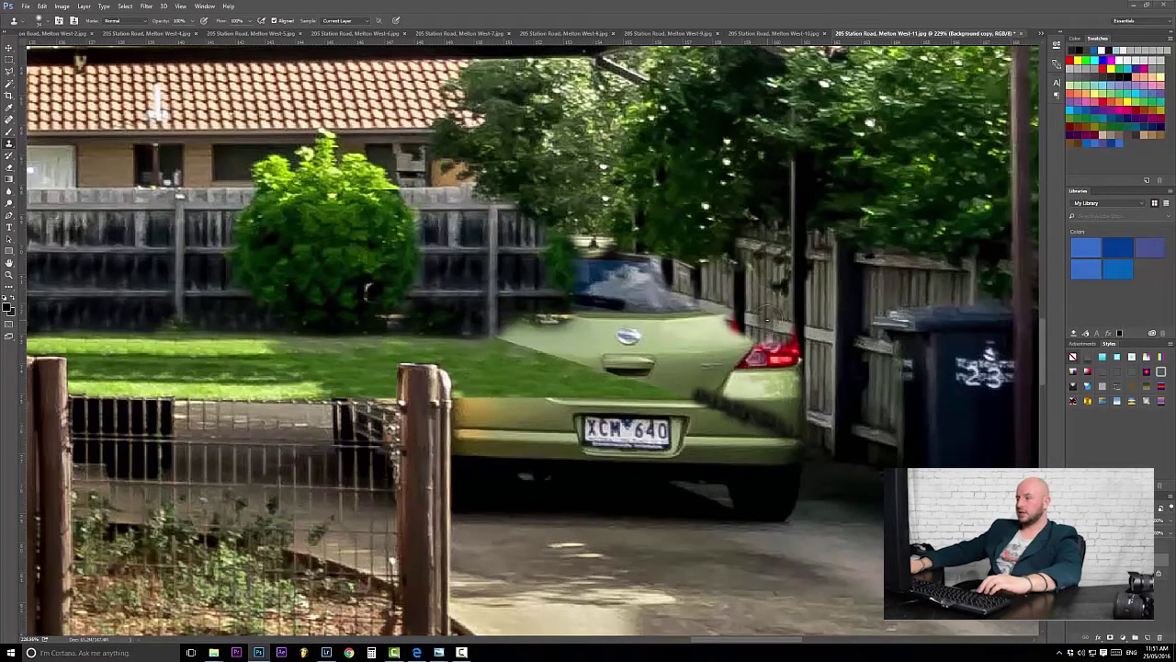
Step: Clone the side fence's dark post down over the car's rear edge, just inside the tail light
{"action": "left_click_drag", "start_coordinate": [767, 320], "coordinate": [627, 276]}
{"action": "left_click_drag", "start_coordinate": [721, 354], "coordinate": [851, 334]}
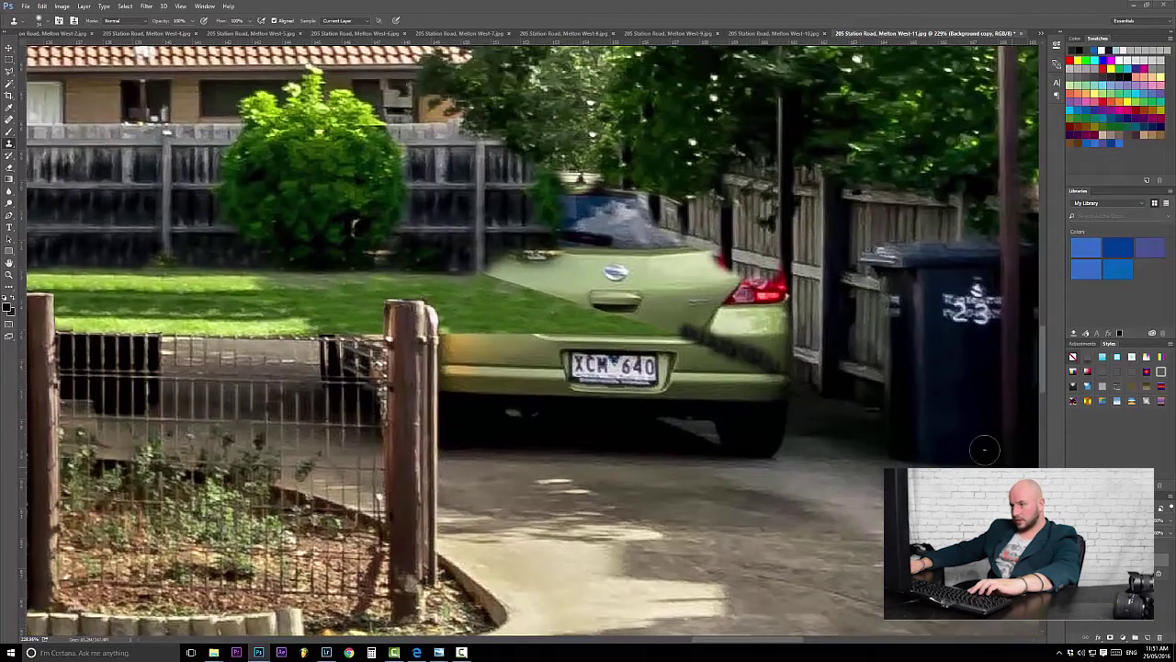
{"action": "mouse_move", "coordinate": [726, 249]}
{"action": "left_mouse_down"}
{"action": "mouse_move", "coordinate": [727, 273]}
{"action": "mouse_move", "coordinate": [727, 241]}
{"action": "left_mouse_up"}
{"action": "mouse_move", "coordinate": [739, 316]}
{"action": "left_mouse_down"}
{"action": "mouse_move", "coordinate": [732, 299]}
{"action": "mouse_move", "coordinate": [726, 337]}
{"action": "left_mouse_up"}
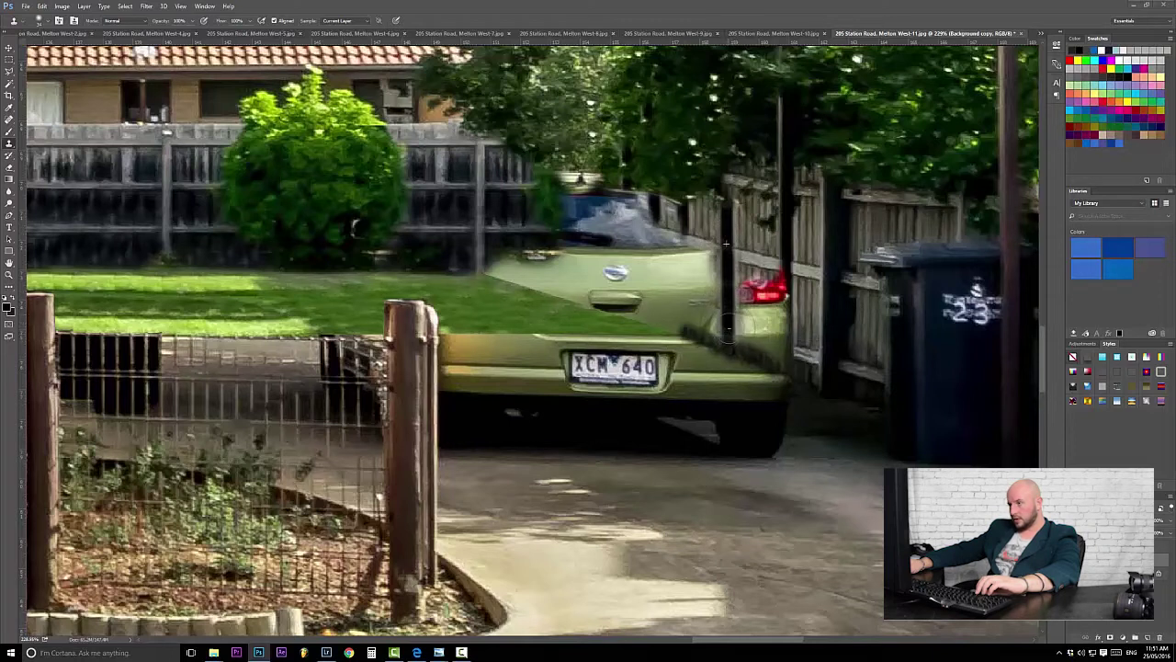
Step: Examine how the retouched carport area looks within the whole house photo
{"action": "key", "text": "ctrl+minus"}
{"action": "key", "text": "ctrl+minus"}
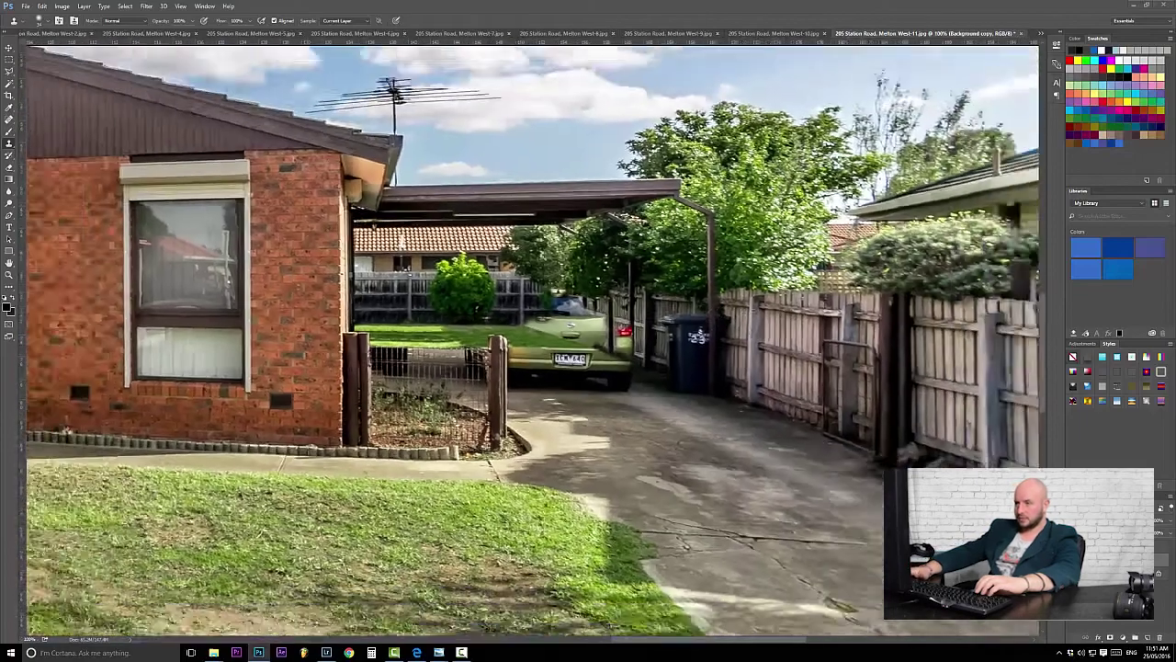
{"action": "key", "text": "ctrl+minus"}
{"action": "key", "text": "ctrl+minus"}
{"action": "key", "text": "ctrl+minus"}
{"action": "key", "text": "ctrl+minus"}
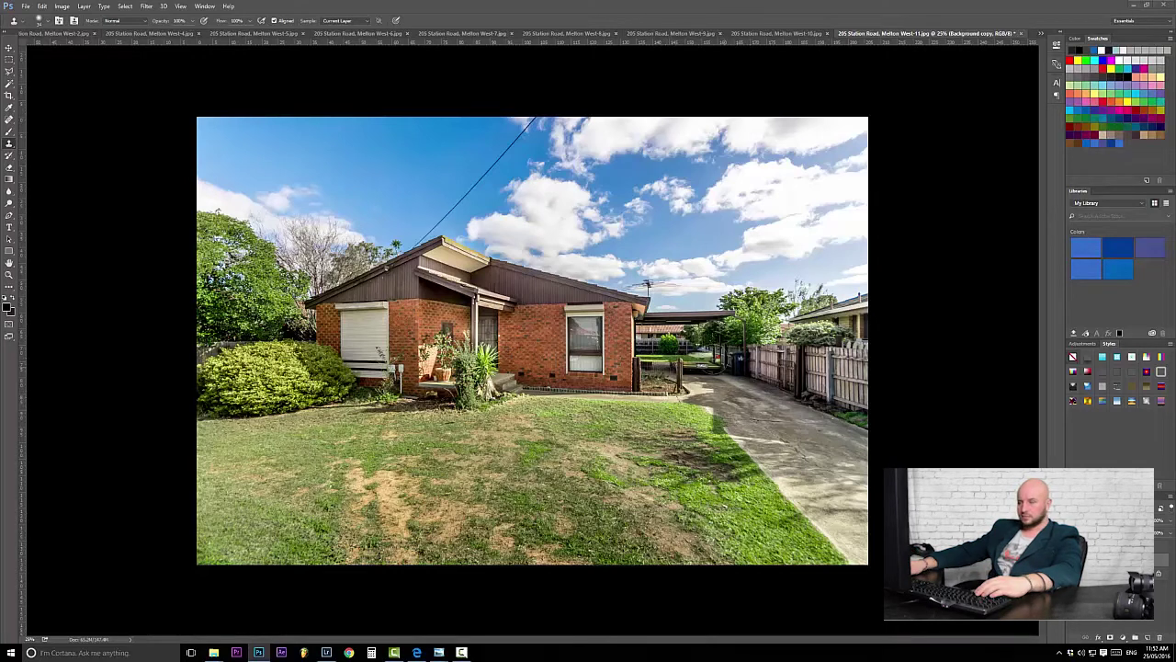
{"action": "key", "text": "z"}
{"action": "right_click", "coordinate": [720, 362]}
{"action": "left_click", "coordinate": [741, 378]}
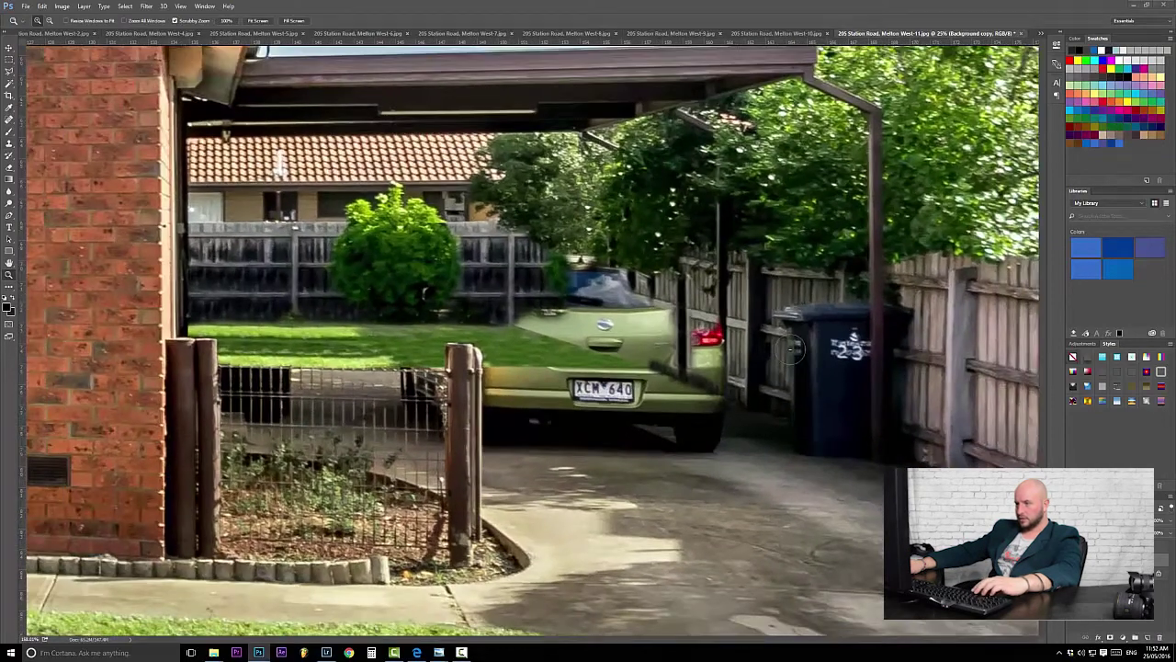
Step: Clone the shaded driveway and wire mesh over the lower part of the dark bin behind the garden fence
{"action": "left_click_drag", "start_coordinate": [792, 349], "coordinate": [801, 348]}
{"action": "left_click_drag", "start_coordinate": [480, 270], "coordinate": [529, 309]}
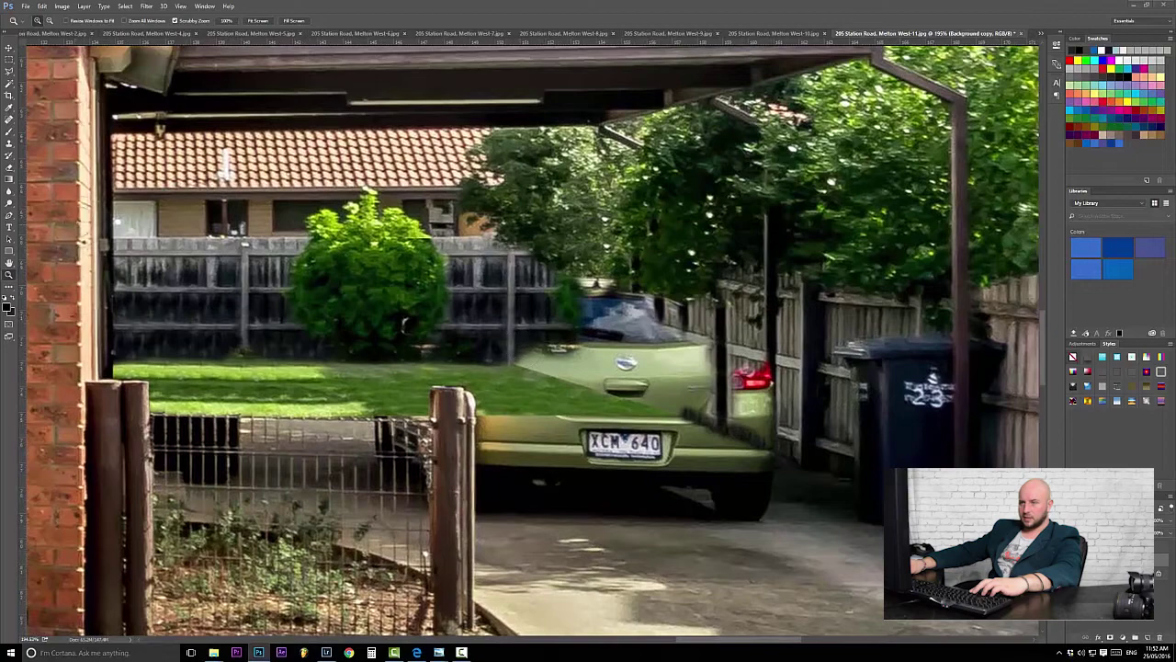
{"action": "mouse_move", "coordinate": [588, 428]}
{"action": "left_mouse_down"}
{"action": "mouse_move", "coordinate": [557, 427]}
{"action": "mouse_move", "coordinate": [605, 427]}
{"action": "left_mouse_up"}
{"action": "left_click_drag", "start_coordinate": [515, 484], "coordinate": [724, 415]}
{"action": "left_click_drag", "start_coordinate": [528, 372], "coordinate": [654, 372]}
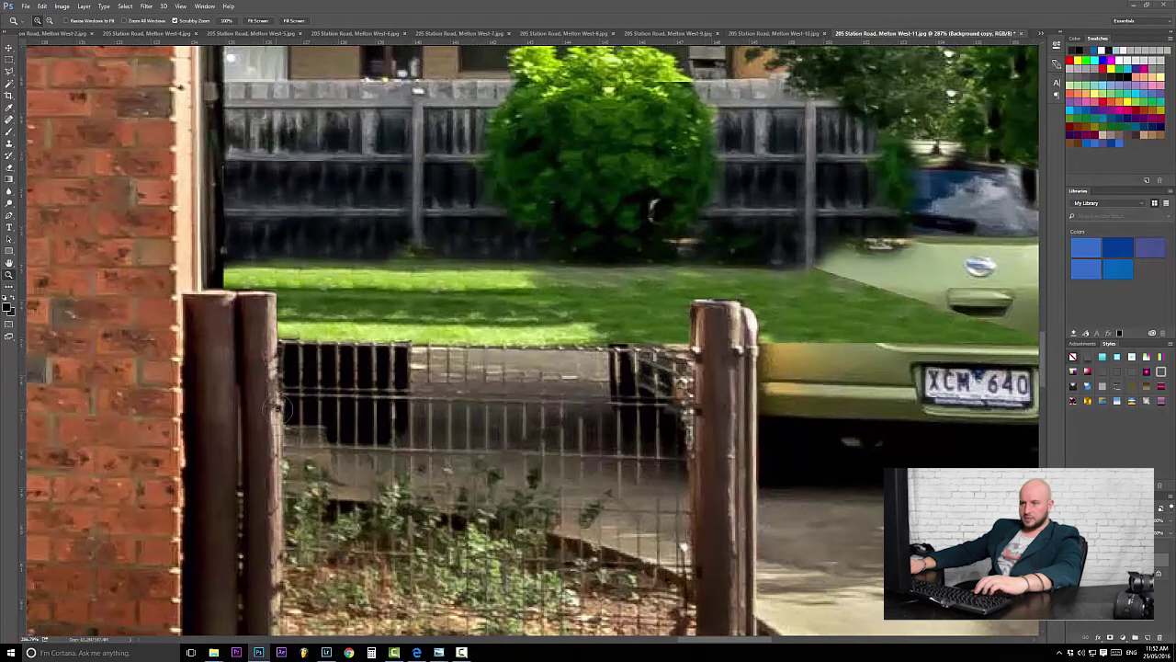
{"action": "left_click", "coordinate": [9, 144]}
{"action": "left_click", "coordinate": [35, 144]}
{"action": "mouse_move", "coordinate": [395, 389]}
{"action": "left_mouse_down"}
{"action": "mouse_move", "coordinate": [376, 363]}
{"action": "mouse_move", "coordinate": [360, 377]}
{"action": "left_mouse_up"}
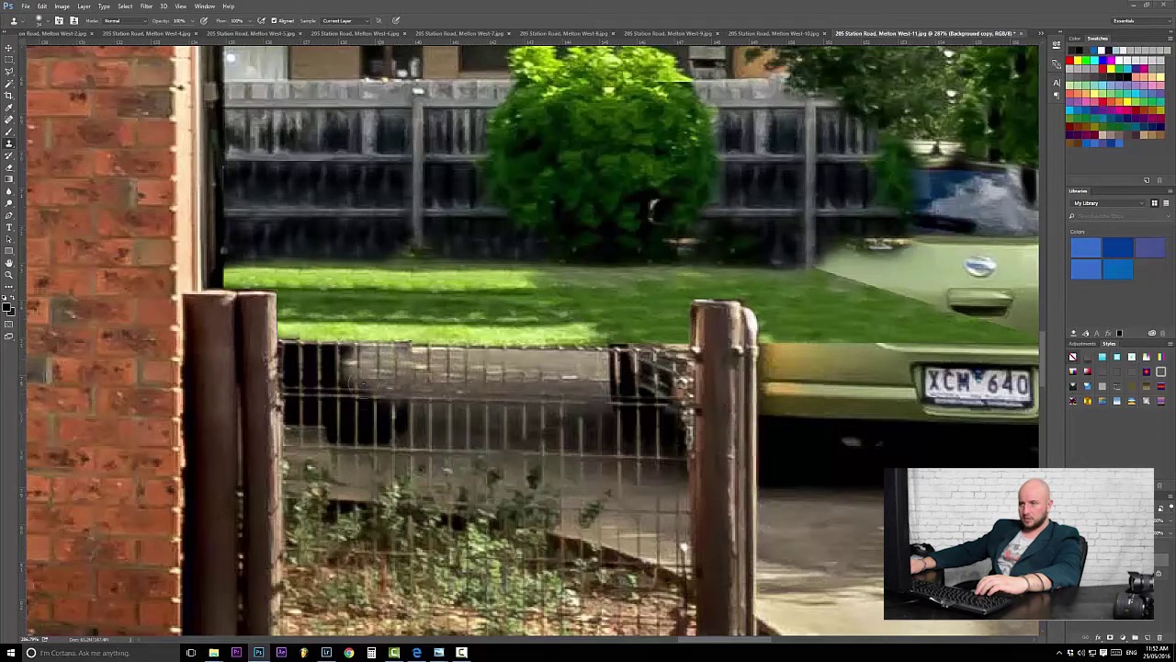
{"action": "key", "text": "ctrl+z"}
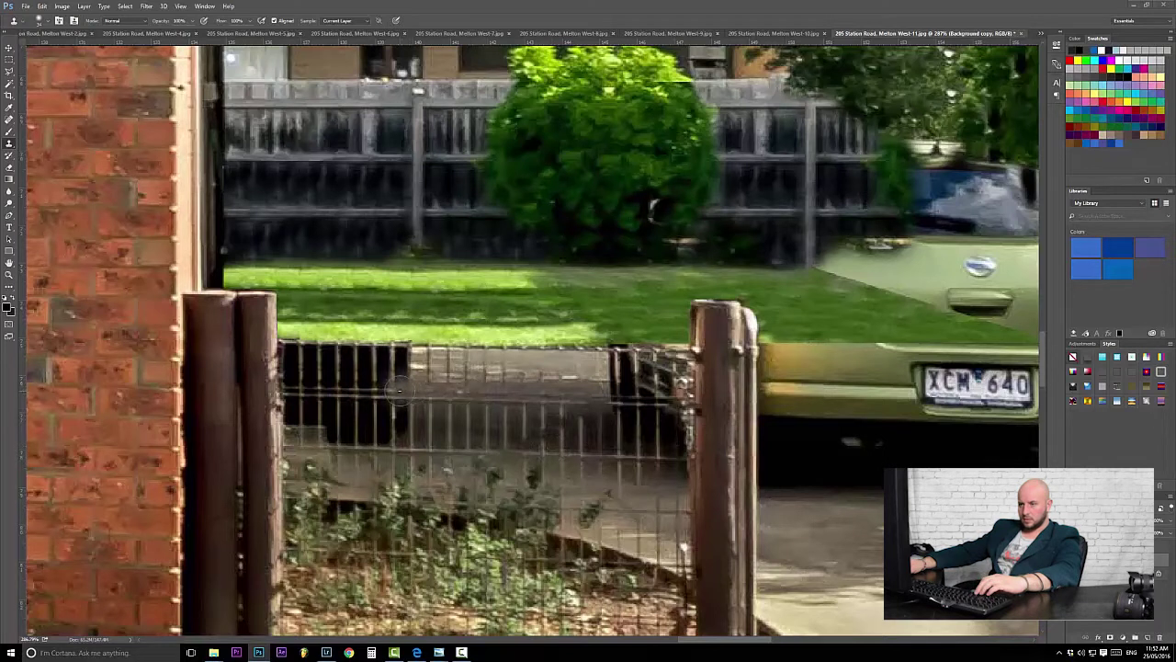
{"action": "left_click", "coordinate": [473, 394], "text": "alt"}
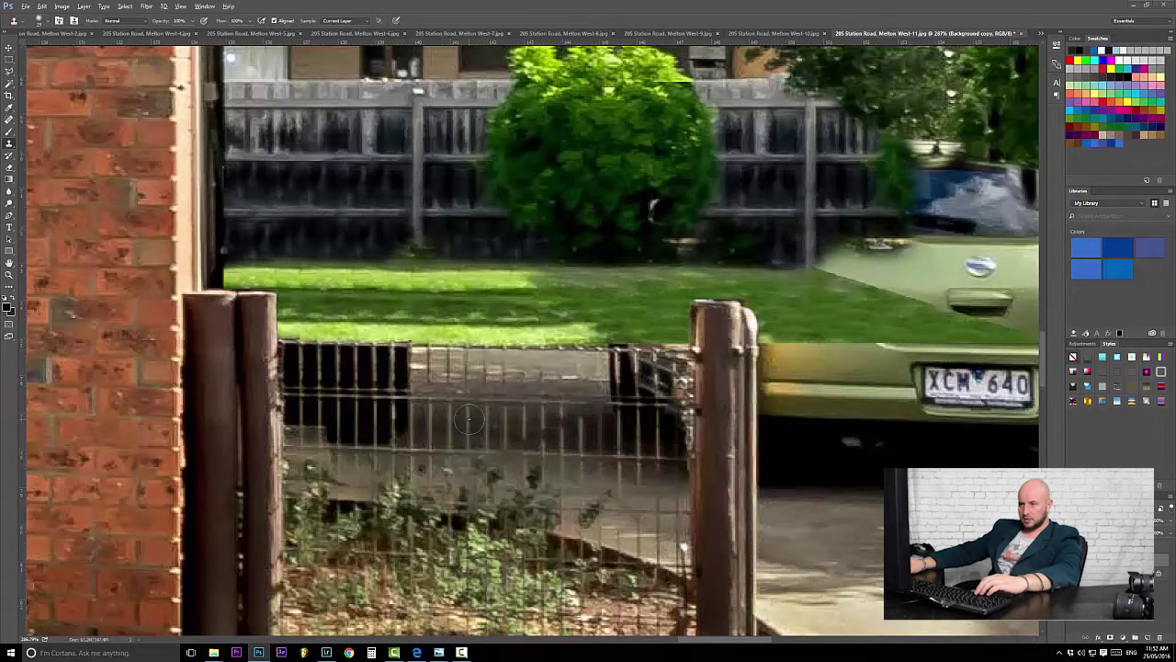
{"action": "left_click", "coordinate": [356, 415]}
{"action": "mouse_move", "coordinate": [357, 414]}
{"action": "left_mouse_down"}
{"action": "mouse_move", "coordinate": [403, 416]}
{"action": "mouse_move", "coordinate": [406, 431]}
{"action": "mouse_move", "coordinate": [330, 434]}
{"action": "mouse_move", "coordinate": [297, 420]}
{"action": "mouse_move", "coordinate": [299, 406]}
{"action": "mouse_move", "coordinate": [366, 410]}
{"action": "left_mouse_up"}
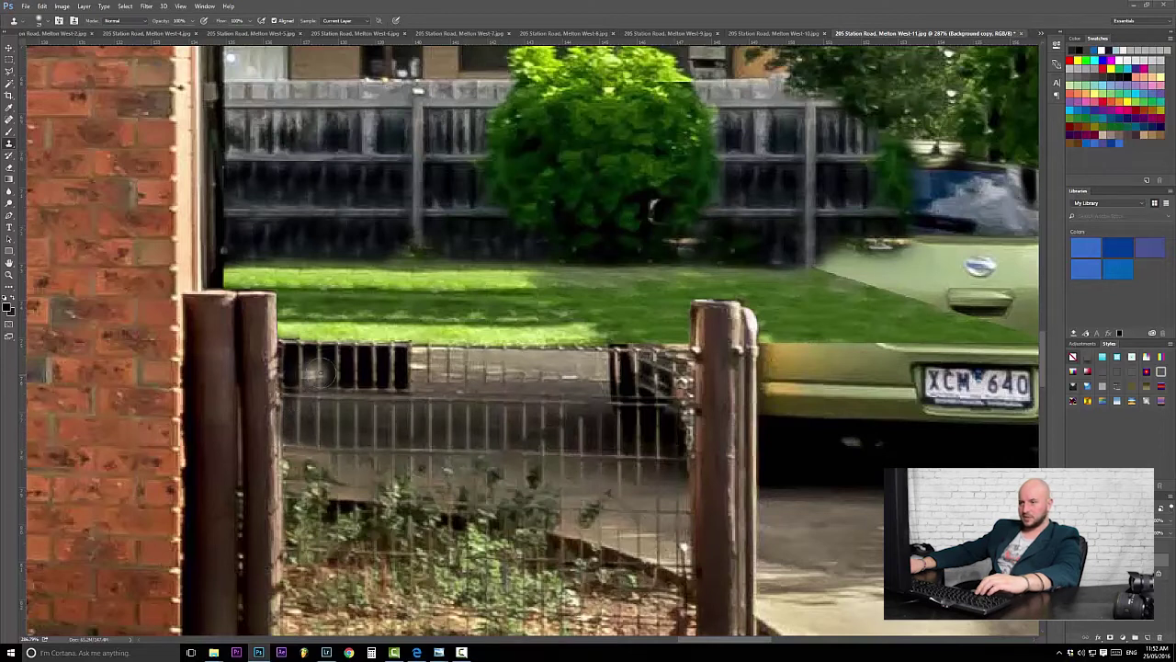
Step: Clone the light paving and wire mesh just below the lawn over the dark bin's remaining upper part
{"action": "left_click_drag", "start_coordinate": [498, 376], "coordinate": [493, 377]}
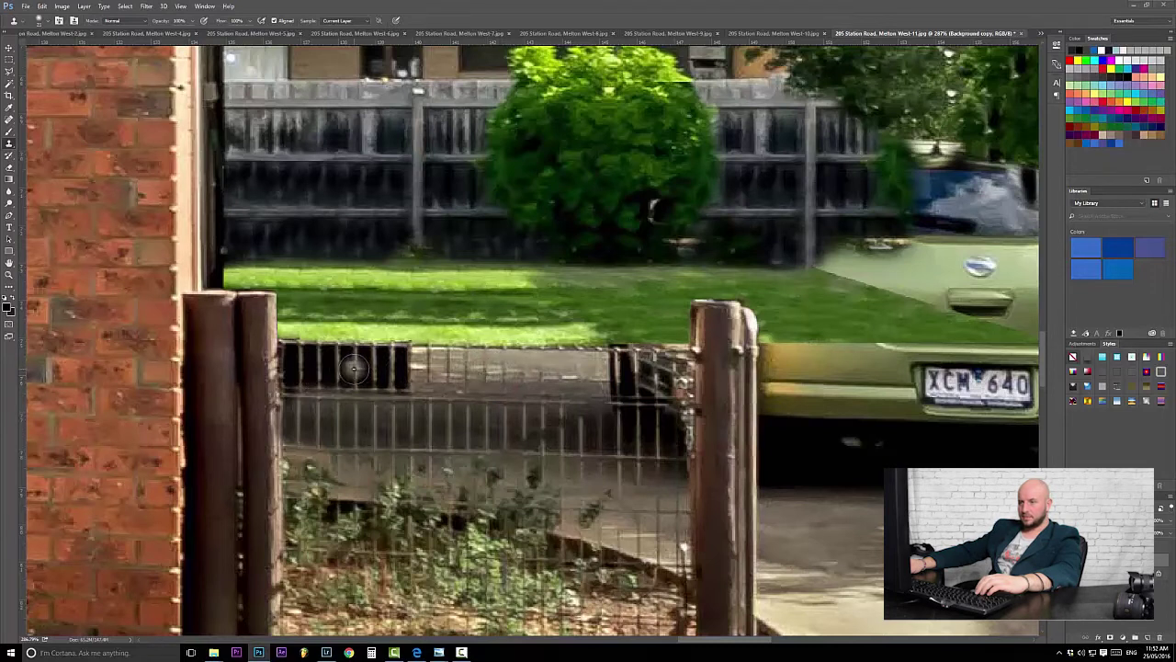
{"action": "mouse_move", "coordinate": [354, 368]}
{"action": "left_mouse_down"}
{"action": "mouse_move", "coordinate": [401, 372]}
{"action": "mouse_move", "coordinate": [411, 361]}
{"action": "mouse_move", "coordinate": [351, 357]}
{"action": "mouse_move", "coordinate": [316, 372]}
{"action": "mouse_move", "coordinate": [321, 353]}
{"action": "mouse_move", "coordinate": [332, 358]}
{"action": "mouse_move", "coordinate": [318, 384]}
{"action": "mouse_move", "coordinate": [336, 372]}
{"action": "mouse_move", "coordinate": [331, 359]}
{"action": "mouse_move", "coordinate": [292, 378]}
{"action": "mouse_move", "coordinate": [286, 357]}
{"action": "mouse_move", "coordinate": [311, 354]}
{"action": "left_mouse_up"}
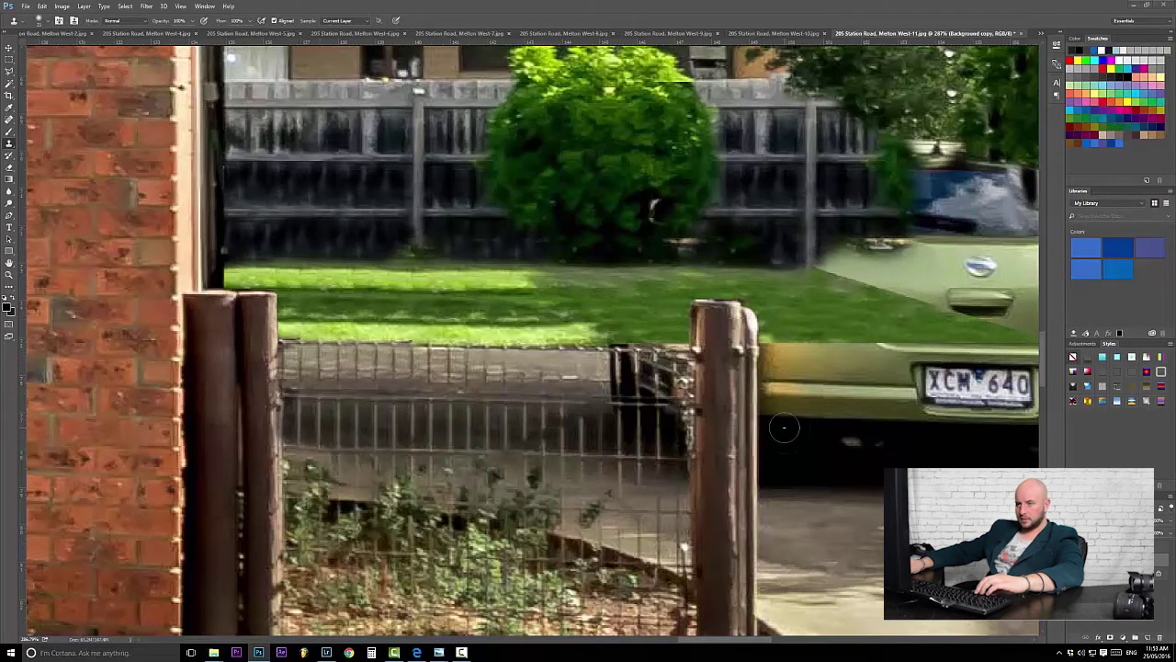
{"action": "key", "text": "ctrl+0"}
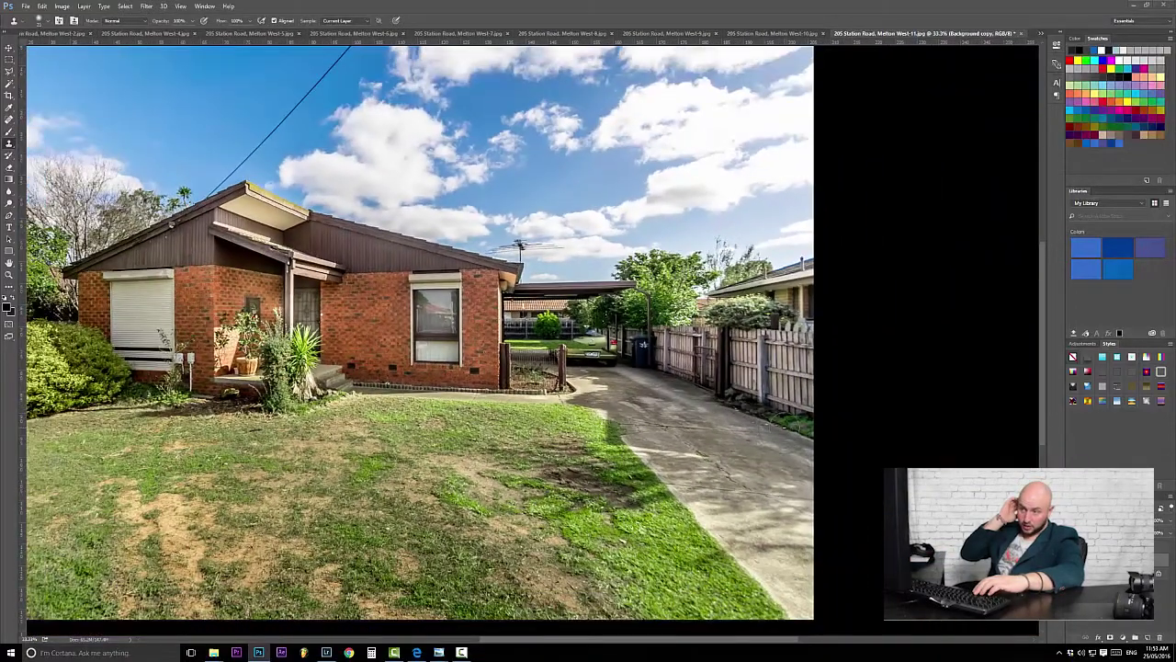
{"action": "key", "text": "ctrl+minus"}
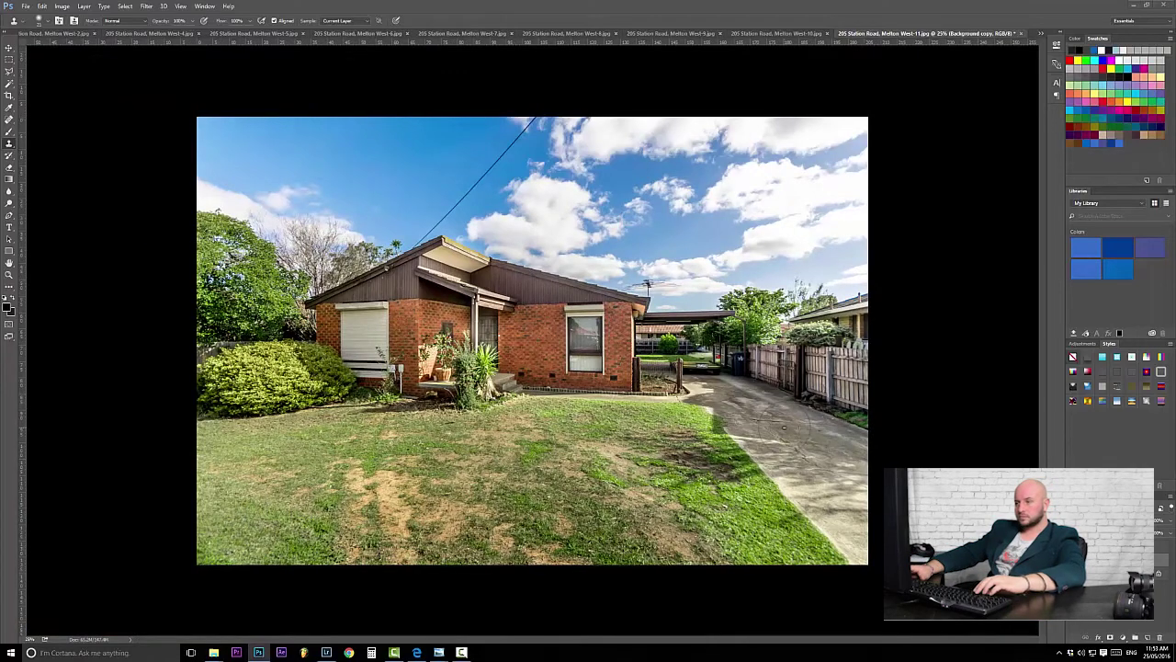
Step: Draw a polygonal selection around the back fence, the car's upper rear and the side fence, following the lawn and fence base
{"action": "key", "text": "ctrl+plus"}
{"action": "key", "text": "z"}
{"action": "left_click_drag", "start_coordinate": [821, 373], "coordinate": [963, 255]}
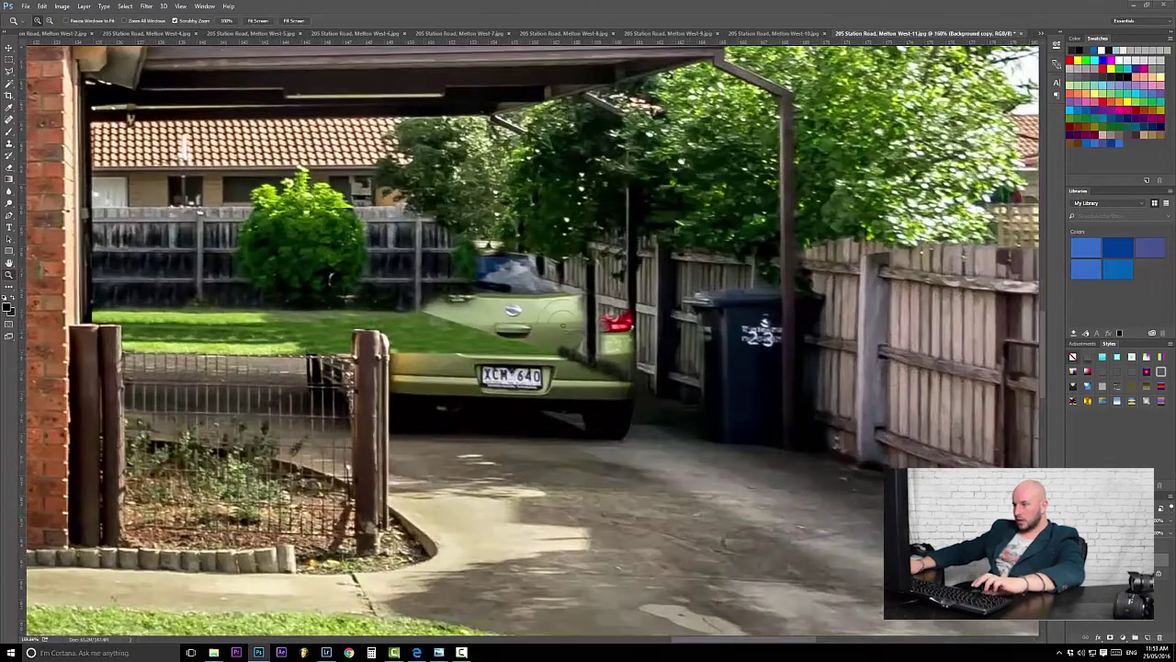
{"action": "left_click_drag", "start_coordinate": [561, 327], "coordinate": [578, 339]}
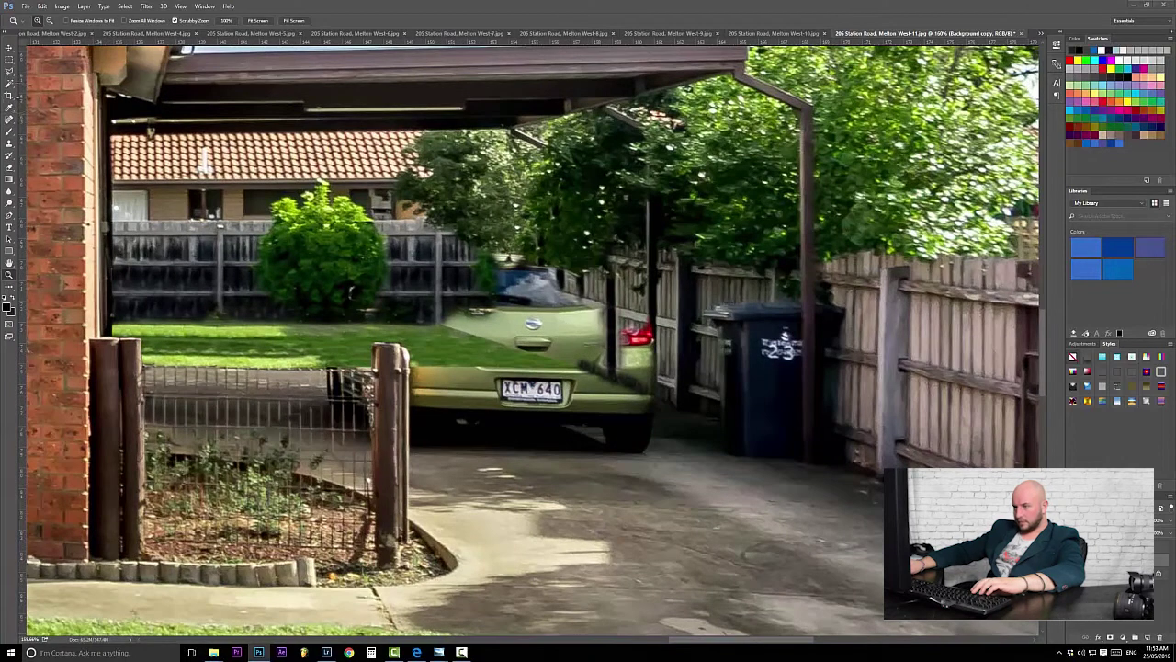
{"action": "left_click", "coordinate": [9, 71]}
{"action": "left_click", "coordinate": [673, 405]}
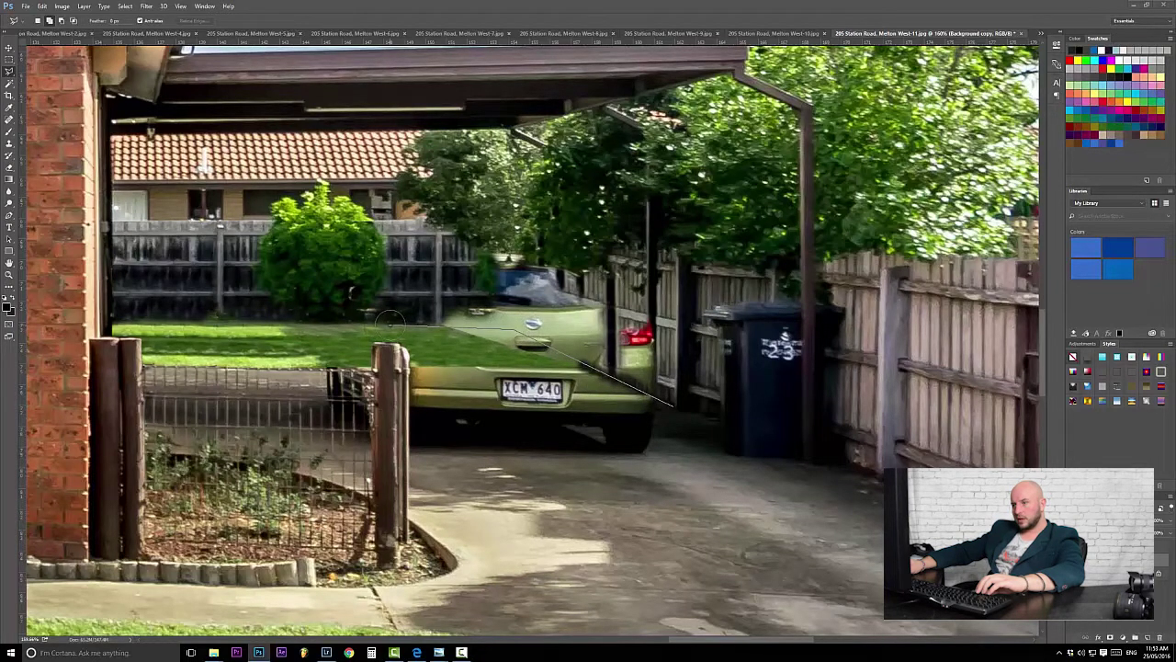
{"action": "left_click", "coordinate": [389, 220]}
{"action": "left_click", "coordinate": [551, 214]}
{"action": "left_click", "coordinate": [685, 247]}
{"action": "double_click", "coordinate": [687, 411]}
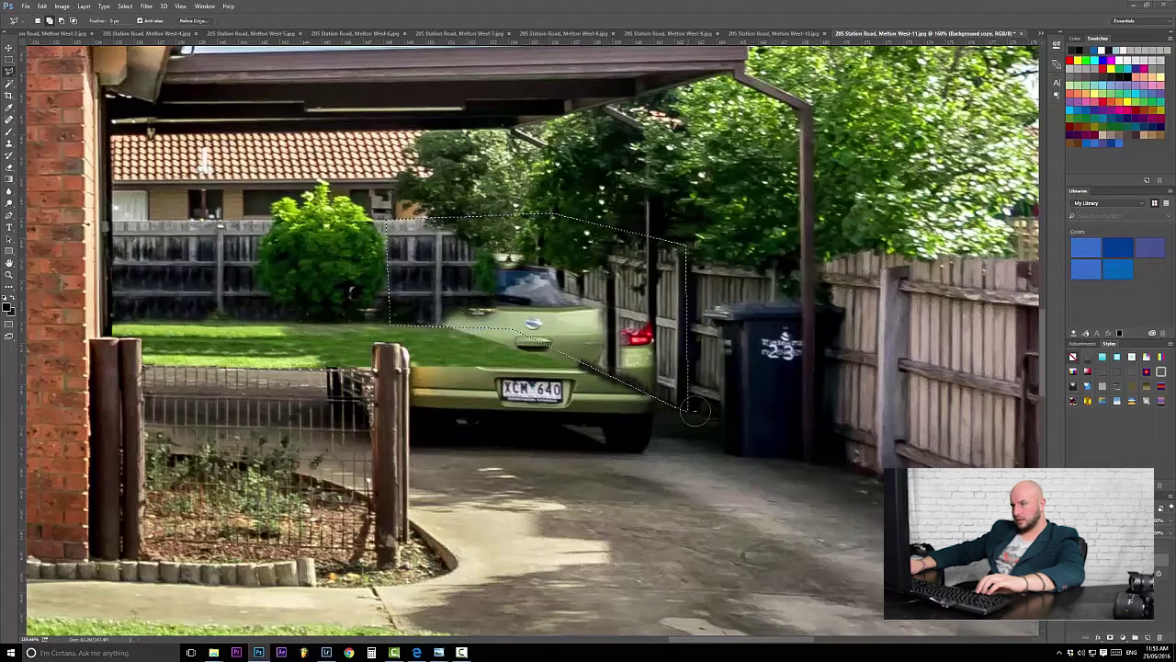
Step: Within the selection, clone the thin pole and dark fence post down over the tail light's outer edge
{"action": "key", "text": "z"}
{"action": "left_click_drag", "start_coordinate": [675, 343], "coordinate": [716, 339]}
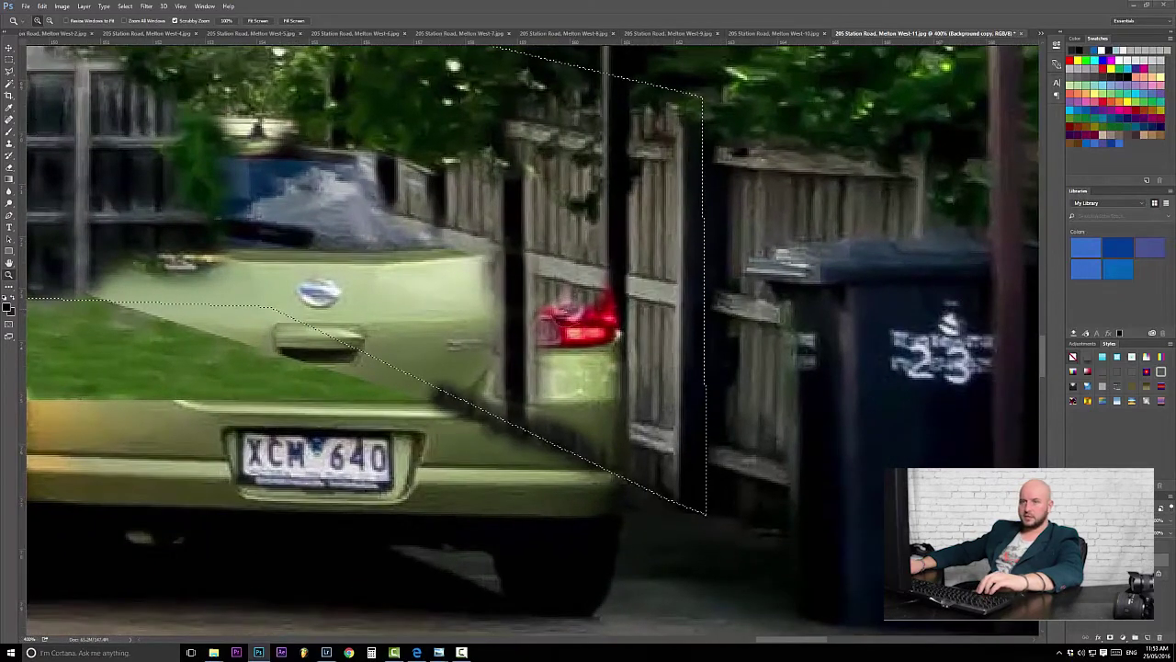
{"action": "left_click_drag", "start_coordinate": [571, 311], "coordinate": [562, 310]}
{"action": "key", "text": "s"}
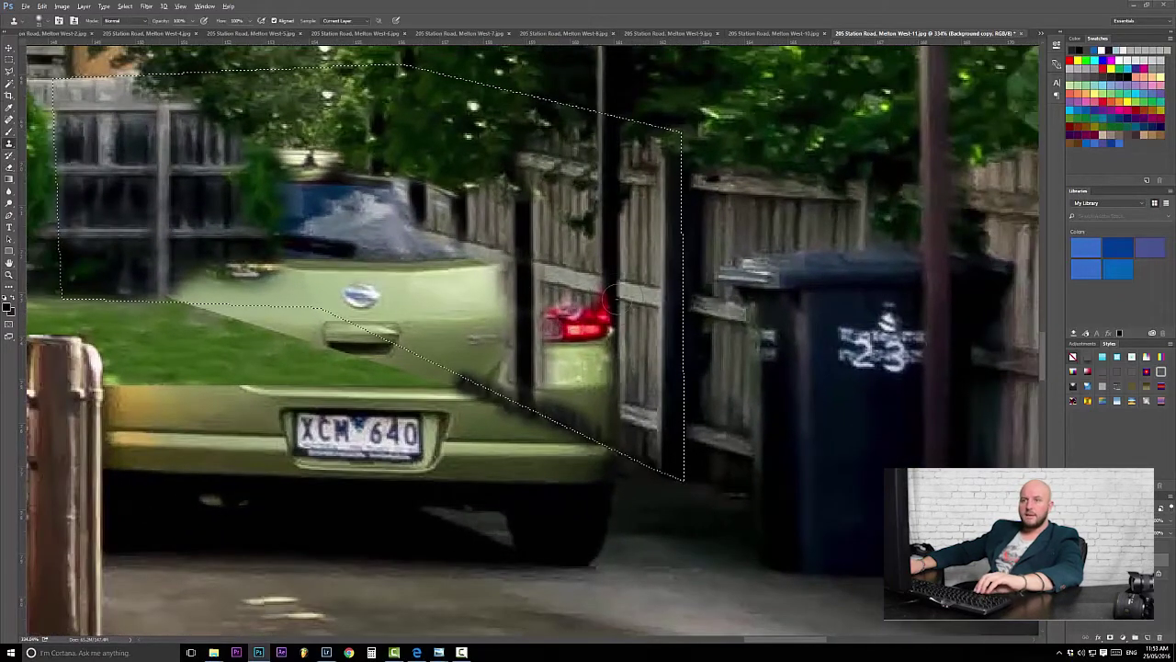
{"action": "left_click", "coordinate": [600, 234], "text": "alt"}
{"action": "mouse_move", "coordinate": [603, 290]}
{"action": "left_mouse_down"}
{"action": "mouse_move", "coordinate": [595, 362]}
{"action": "mouse_move", "coordinate": [605, 242]}
{"action": "mouse_move", "coordinate": [607, 381]}
{"action": "left_mouse_up"}
{"action": "left_click", "coordinate": [604, 242], "text": "alt"}
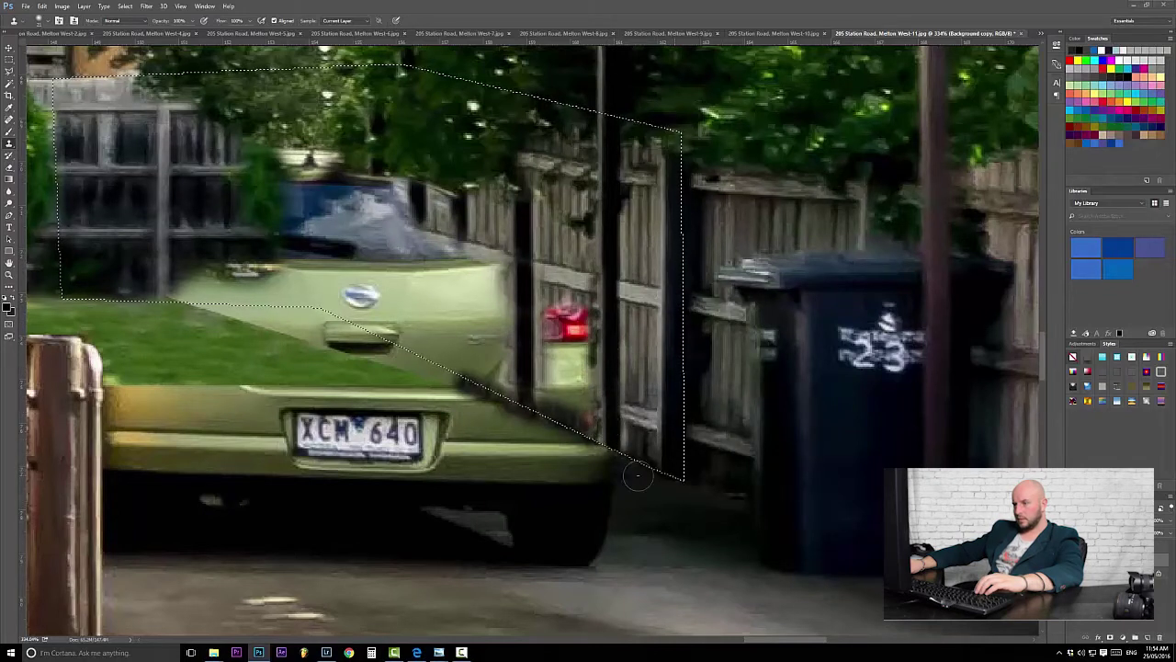
{"action": "left_click_drag", "start_coordinate": [734, 450], "coordinate": [762, 577]}
{"action": "key", "text": "ctrl+d"}
{"action": "key", "text": "ctrl+minus"}
{"action": "key", "text": "ctrl+minus"}
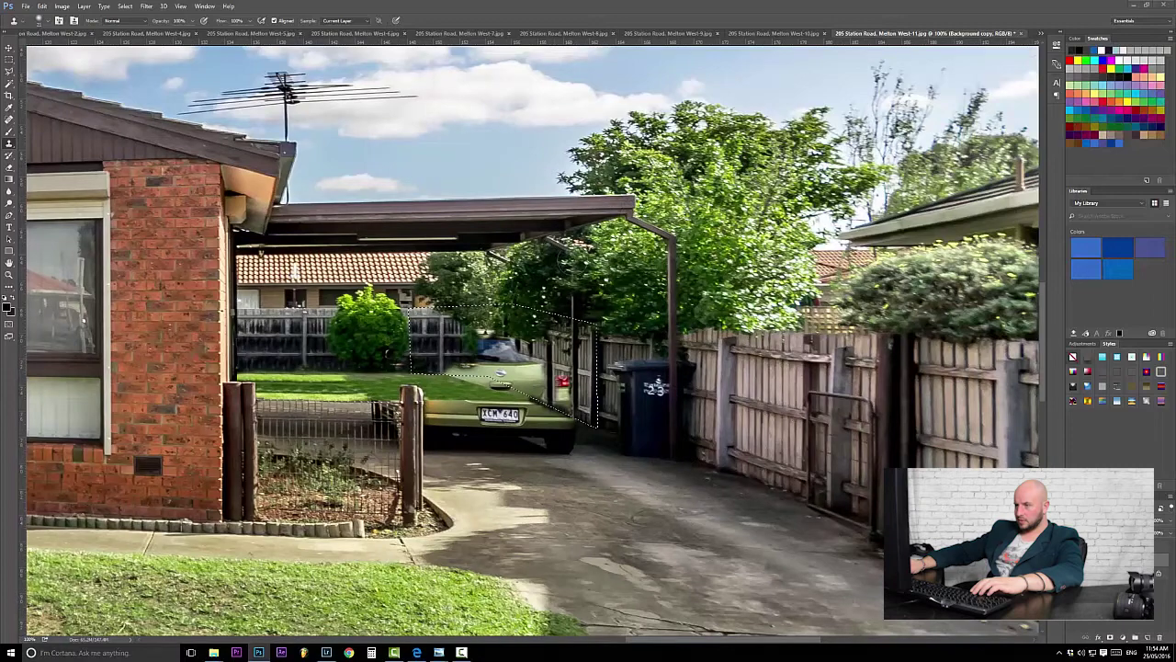
Step: Clone side fence planks over the rear window's pillar, the tail light and the car's corner beneath it
{"action": "left_click_drag", "start_coordinate": [529, 348], "coordinate": [589, 367]}
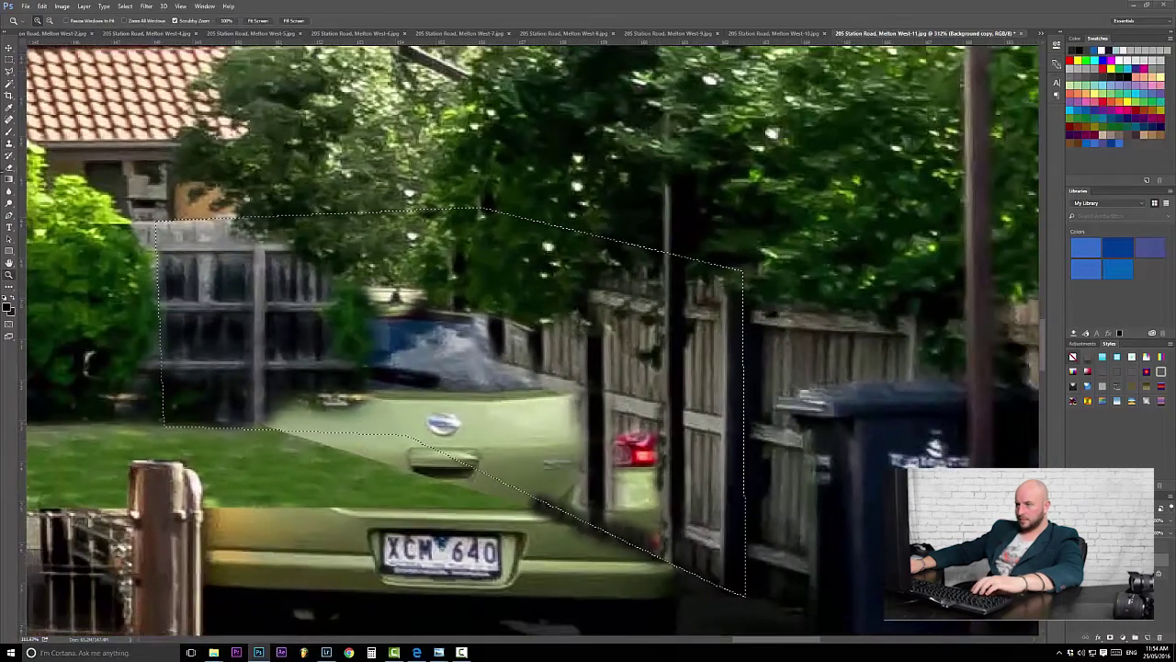
{"action": "left_click", "coordinate": [9, 145]}
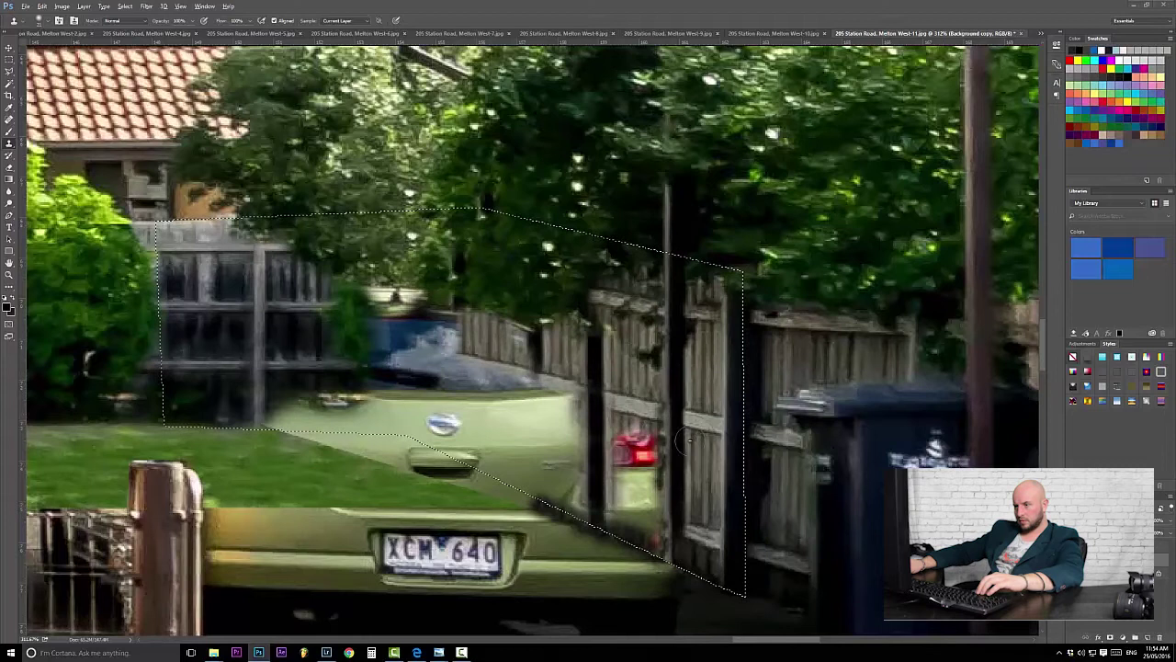
{"action": "right_click", "coordinate": [702, 432], "text": "alt"}
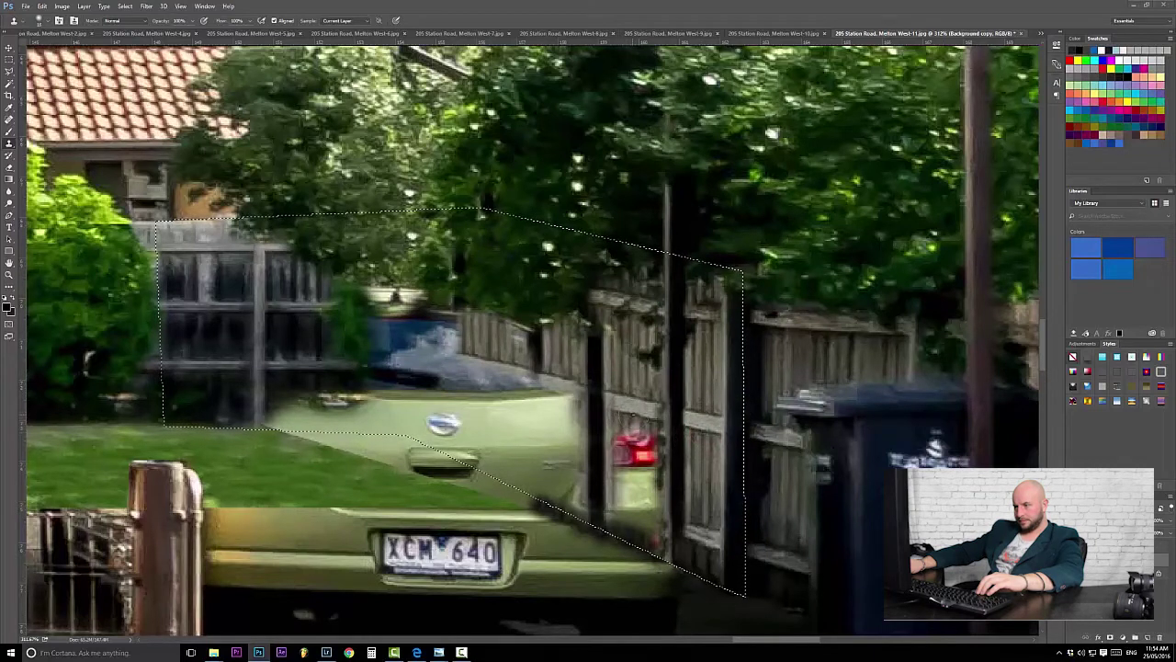
{"action": "mouse_move", "coordinate": [634, 423]}
{"action": "left_mouse_down"}
{"action": "mouse_move", "coordinate": [656, 454]}
{"action": "mouse_move", "coordinate": [619, 487]}
{"action": "mouse_move", "coordinate": [622, 425]}
{"action": "mouse_move", "coordinate": [606, 414]}
{"action": "left_mouse_up"}
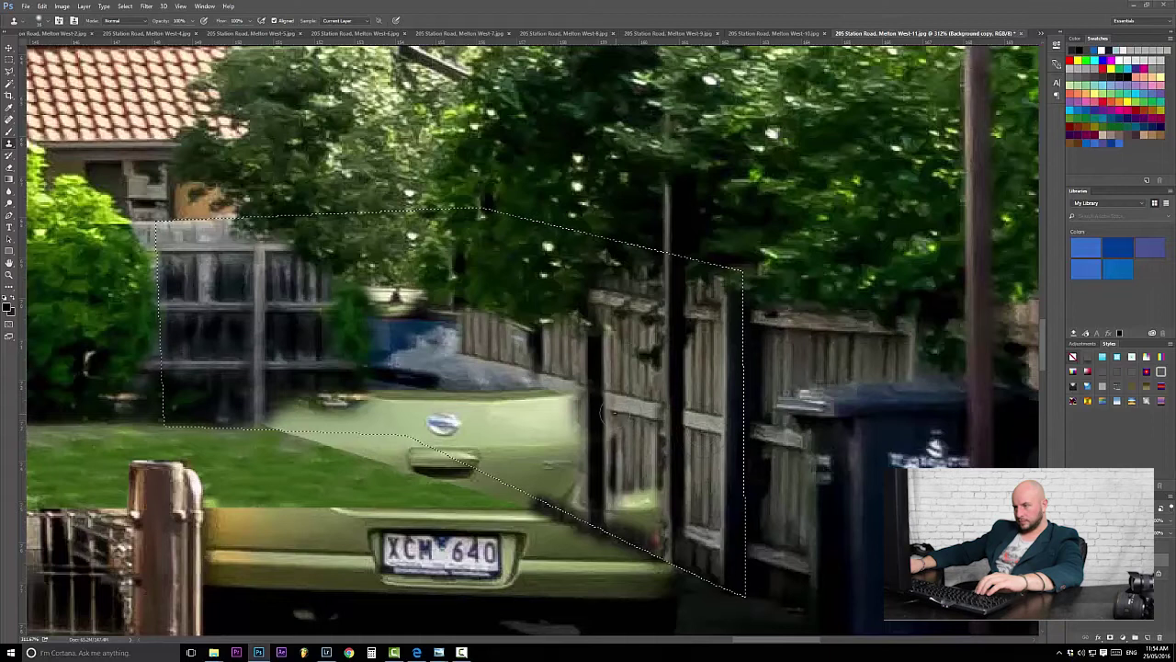
{"action": "left_click_drag", "start_coordinate": [726, 531], "coordinate": [715, 421]}
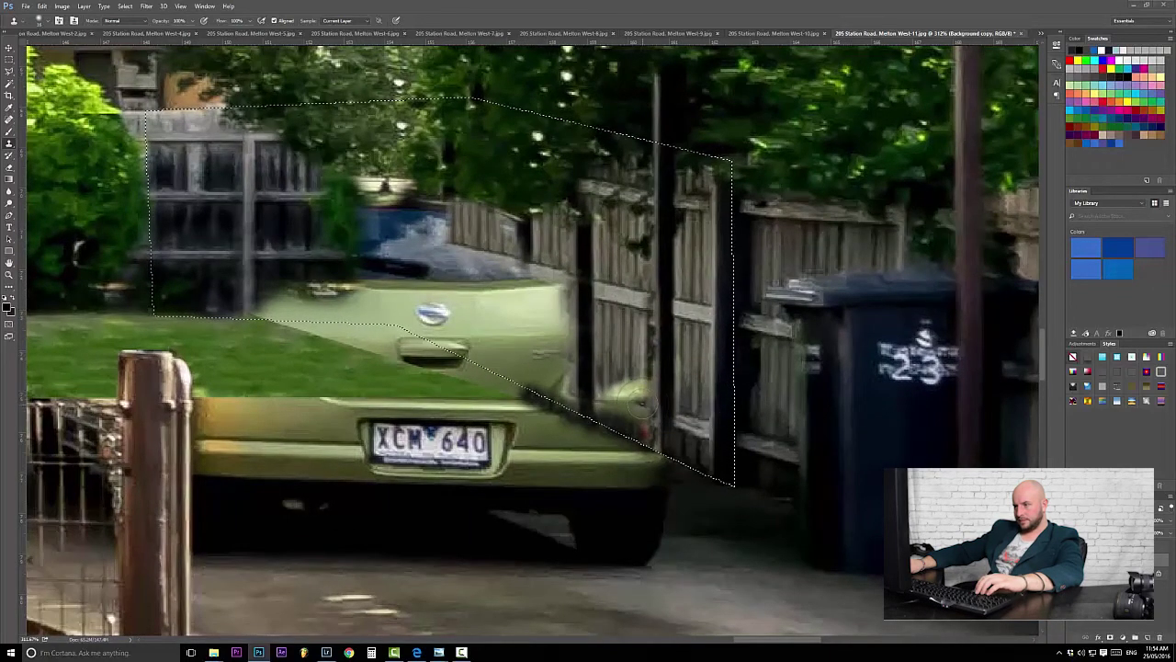
{"action": "mouse_move", "coordinate": [639, 399]}
{"action": "left_mouse_down"}
{"action": "mouse_move", "coordinate": [611, 392]}
{"action": "mouse_move", "coordinate": [634, 397]}
{"action": "mouse_move", "coordinate": [640, 368]}
{"action": "mouse_move", "coordinate": [616, 386]}
{"action": "left_mouse_up"}
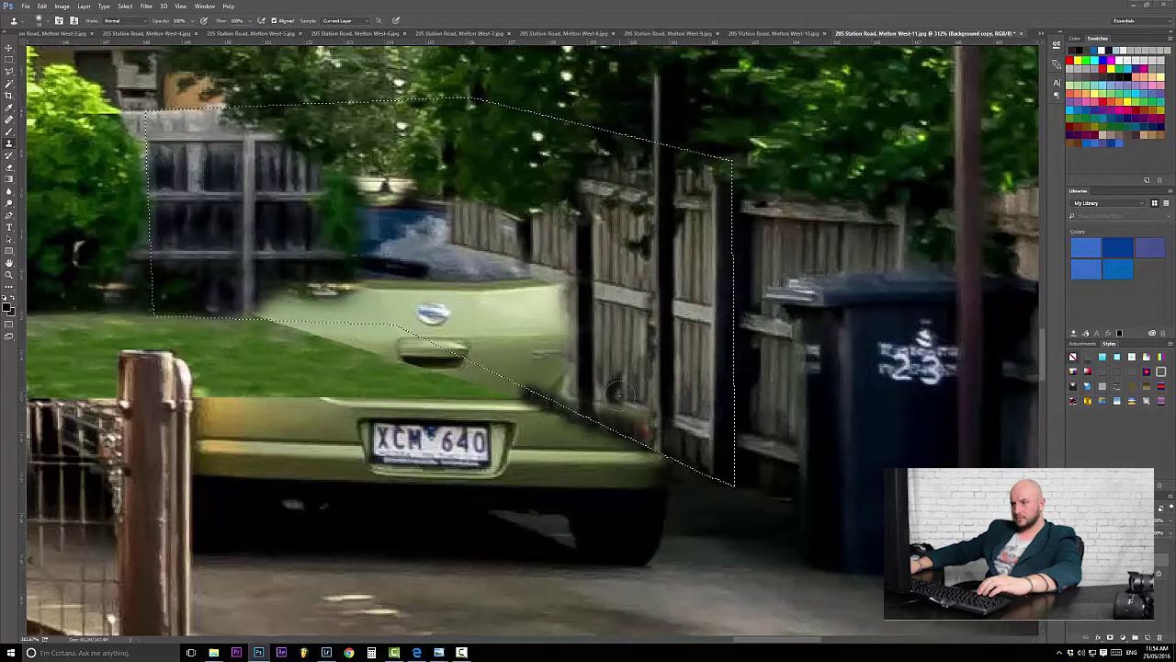
Step: Clone the side fence's planks and another dark post over the outer edge of the car's tailgate
{"action": "mouse_move", "coordinate": [643, 344]}
{"action": "left_mouse_down"}
{"action": "mouse_move", "coordinate": [655, 369]}
{"action": "mouse_move", "coordinate": [699, 379]}
{"action": "left_mouse_up"}
{"action": "right_click", "coordinate": [695, 331], "text": "alt"}
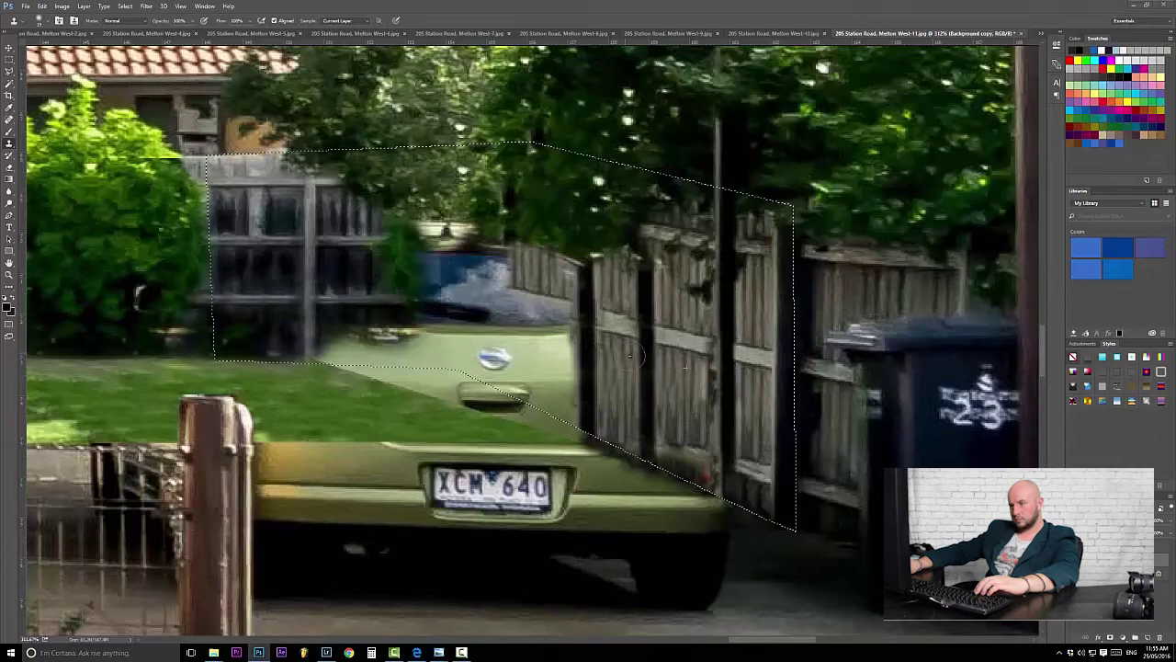
{"action": "key", "text": "ctrl+0"}
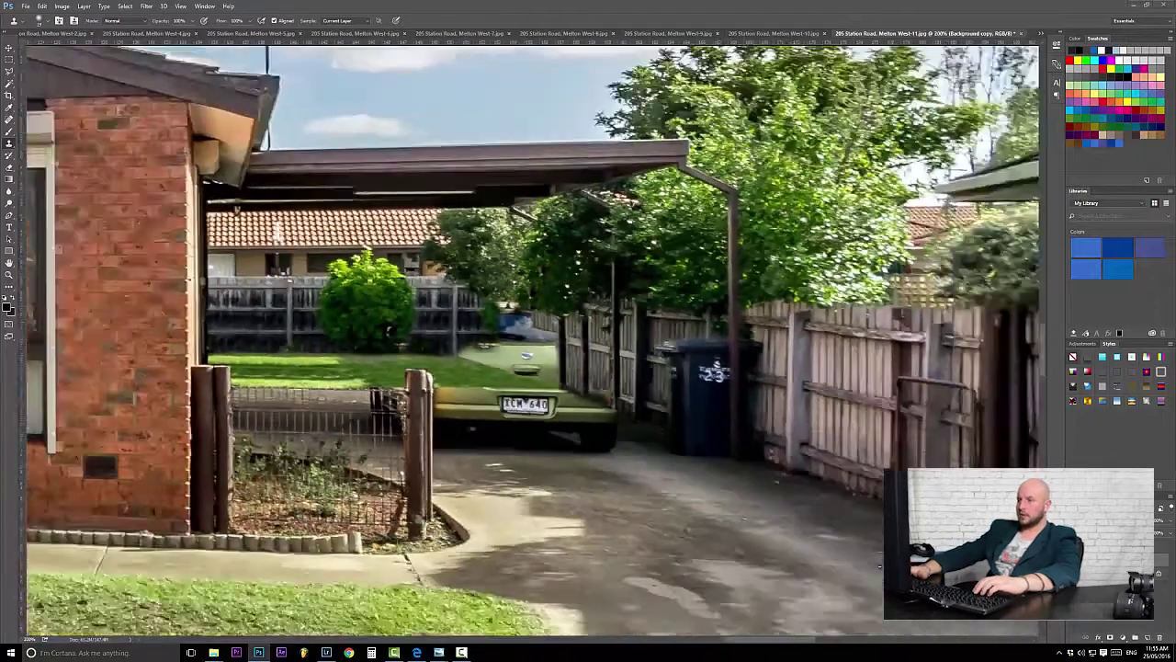
{"action": "key", "text": "ctrl+minus"}
{"action": "key", "text": "ctrl+minus"}
{"action": "key", "text": "ctrl+minus"}
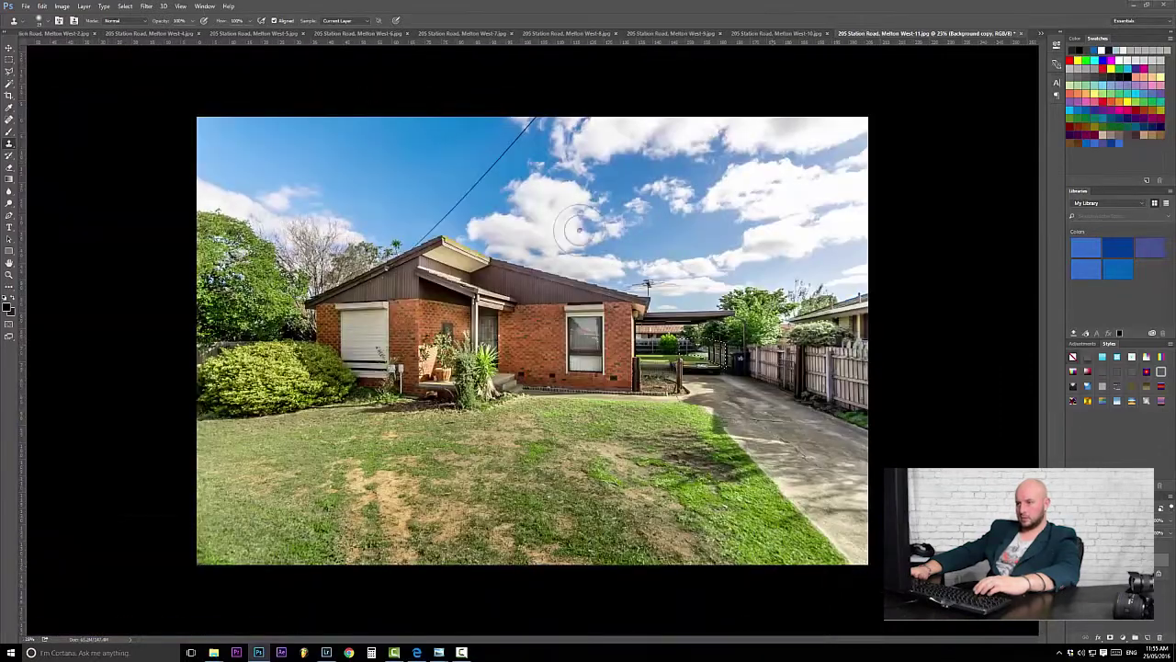
Step: Draw a narrow polygonal selection for a lower fence rail, running from the car's tailgate across the bin along the side fence
{"action": "key", "text": "m"}
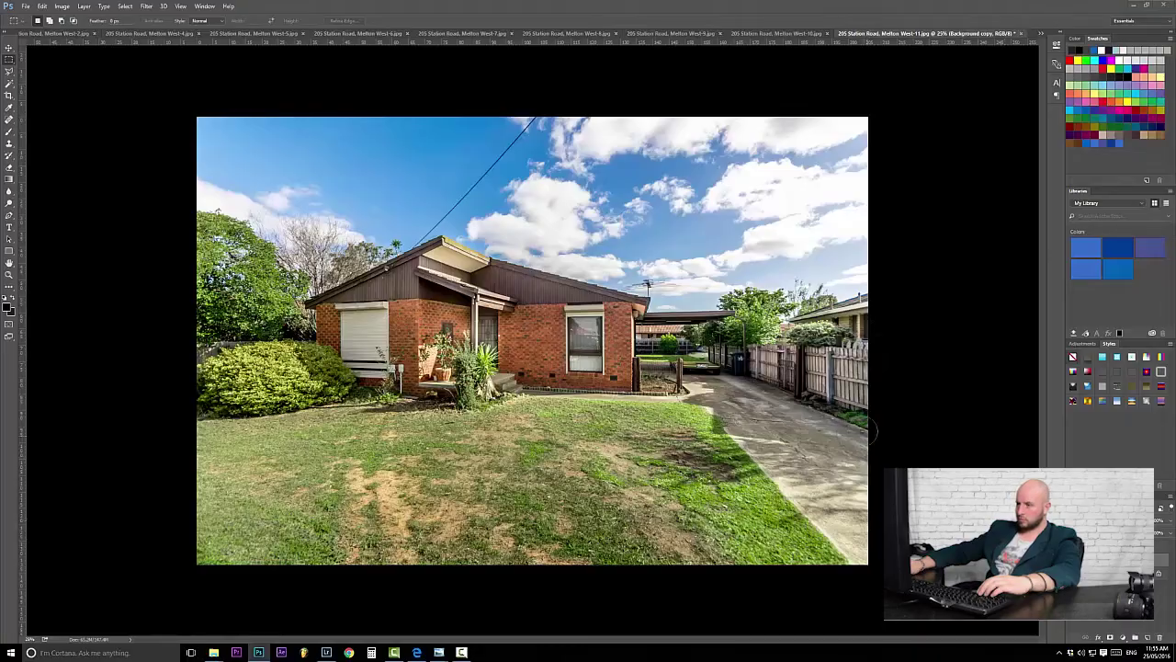
{"action": "key", "text": "z"}
{"action": "left_click_drag", "start_coordinate": [718, 358], "coordinate": [812, 350]}
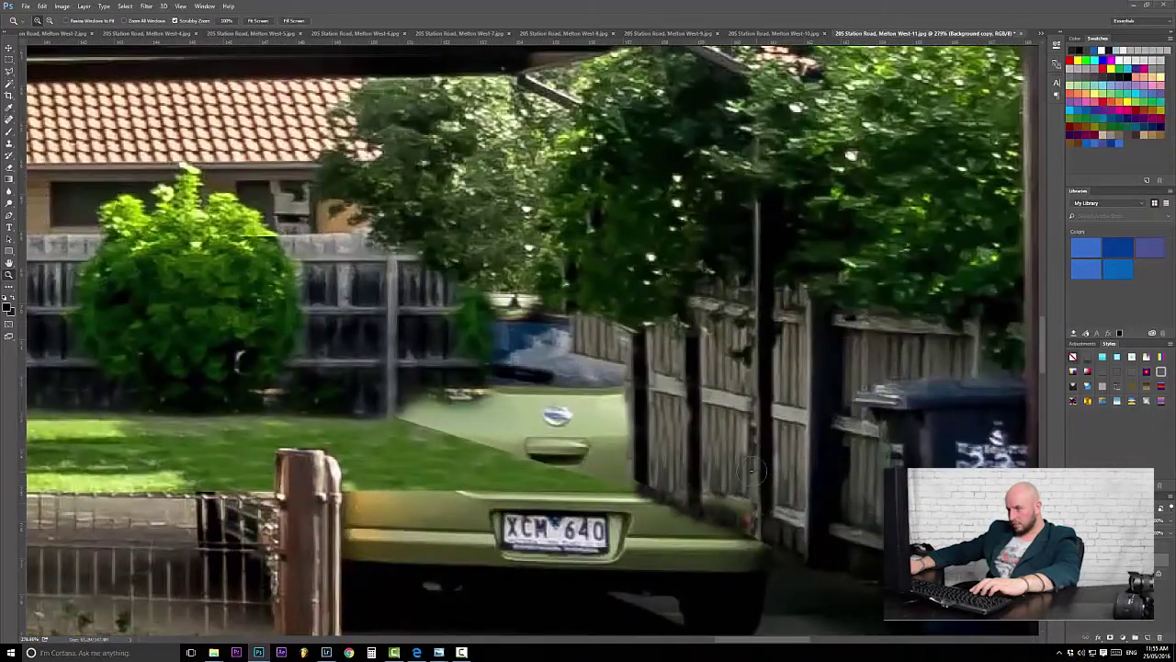
{"action": "left_click_drag", "start_coordinate": [750, 471], "coordinate": [736, 470]}
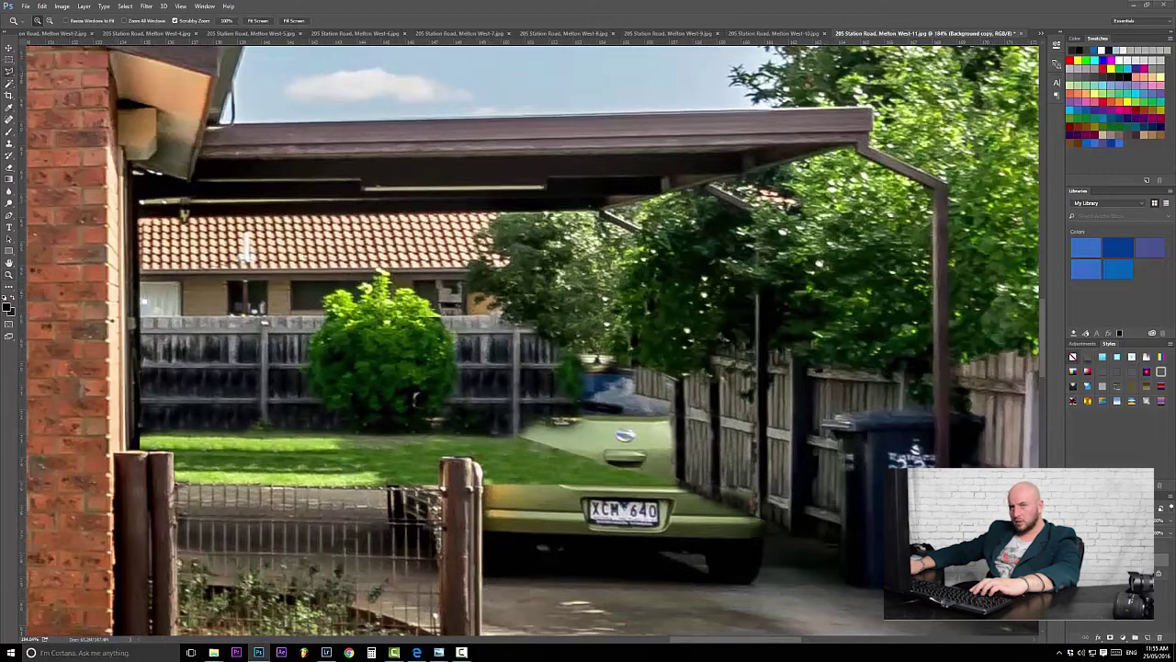
{"action": "left_click", "coordinate": [9, 71]}
{"action": "left_click_drag", "start_coordinate": [867, 570], "coordinate": [594, 482]}
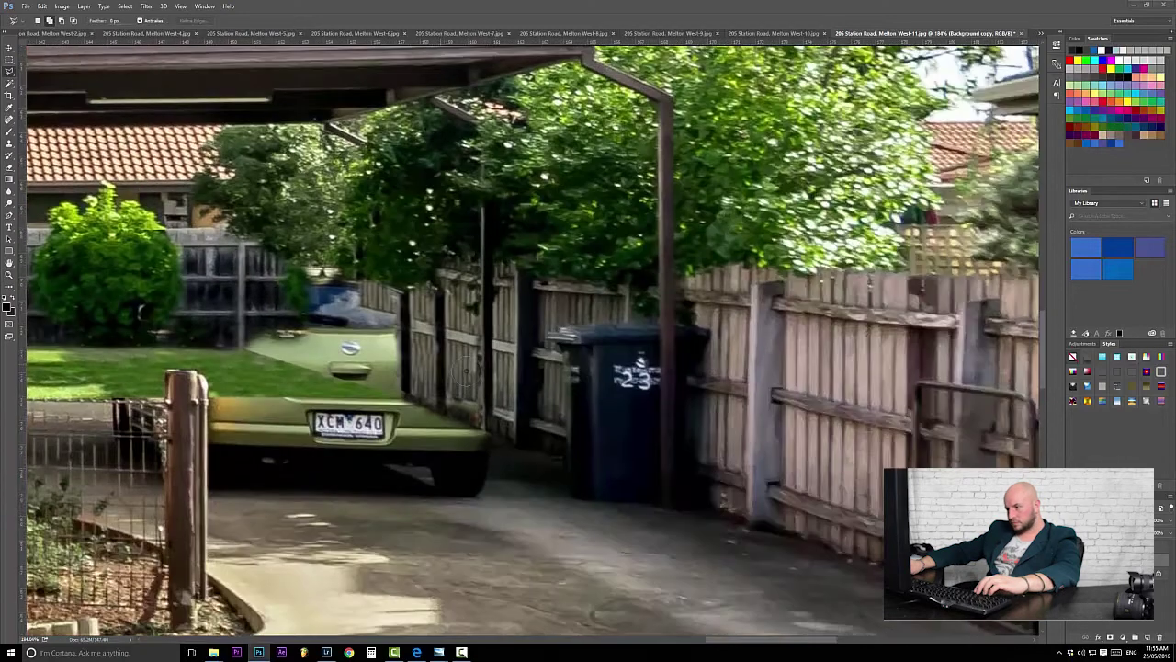
{"action": "key", "text": "ctrl+0"}
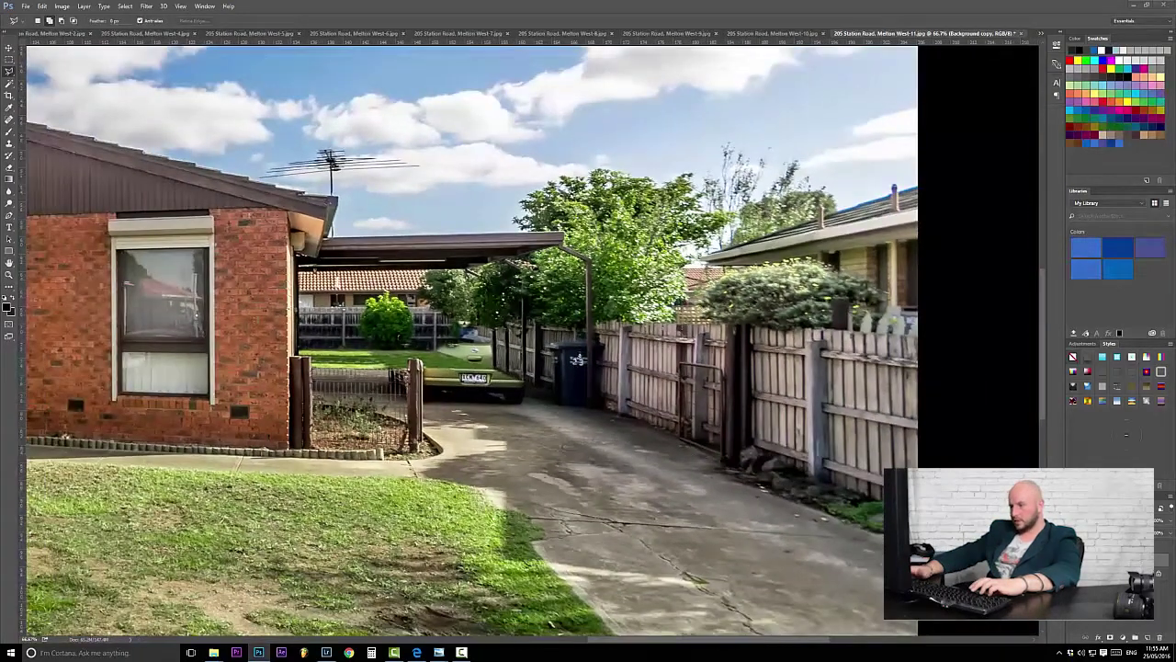
{"action": "left_click", "coordinate": [880, 488]}
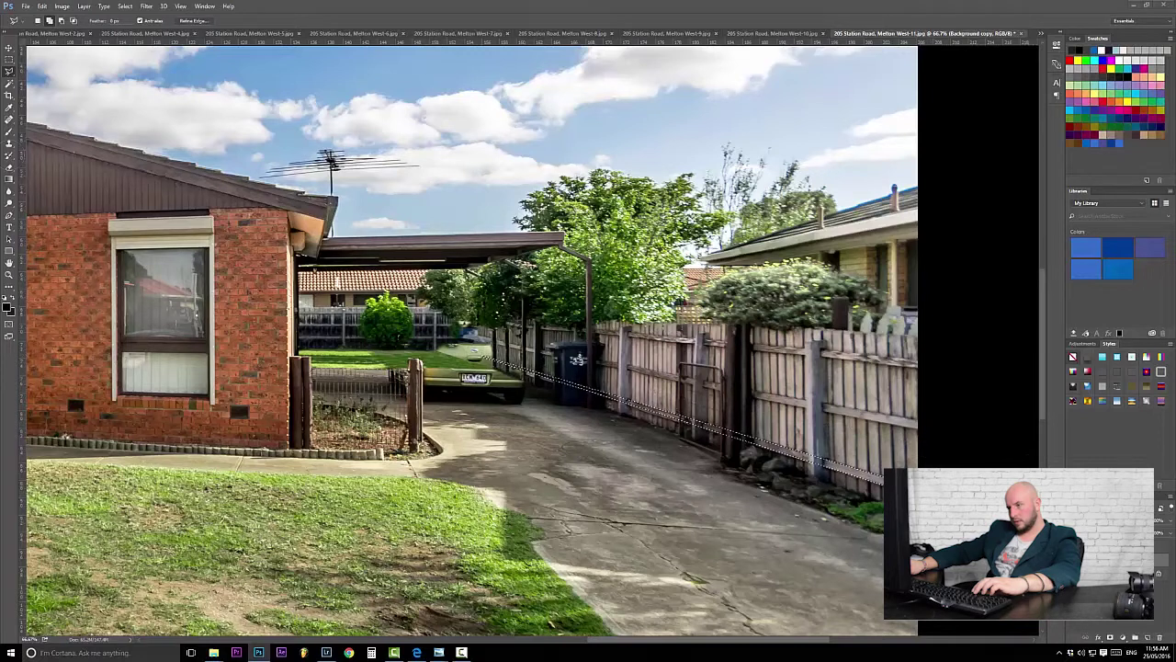
Step: Paint the lower strip with the Brush in a muted brown over the fence and bin, and clear the selection
{"action": "left_click", "coordinate": [9, 131]}
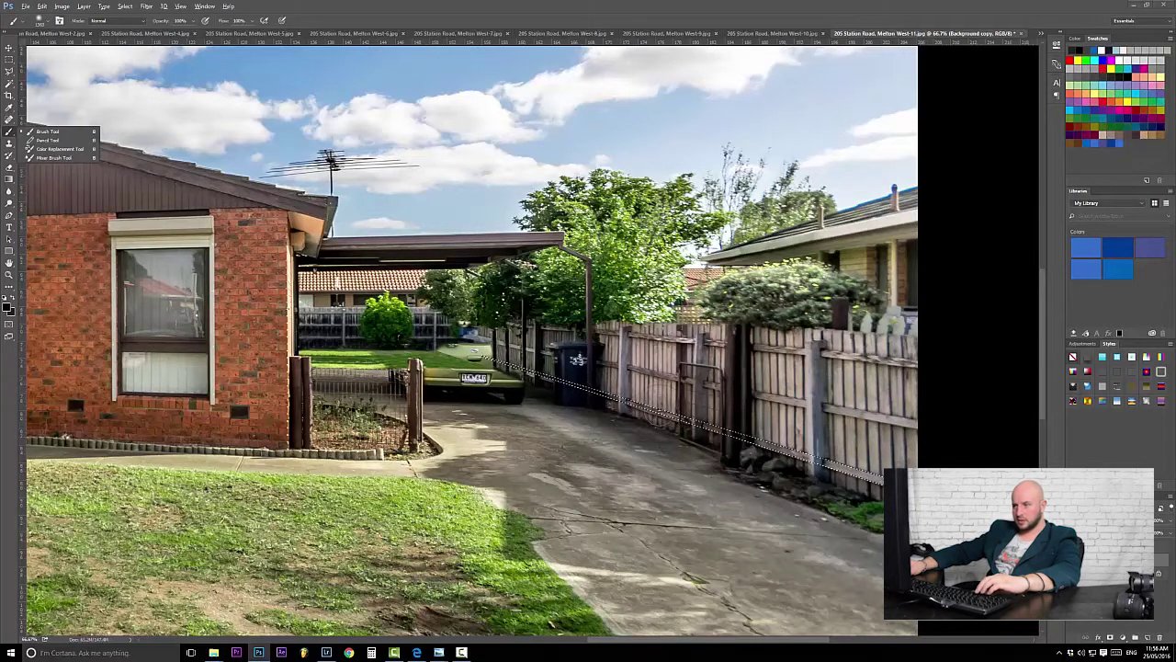
{"action": "left_click", "coordinate": [48, 131]}
{"action": "mouse_move", "coordinate": [560, 368]}
{"action": "left_mouse_down"}
{"action": "mouse_move", "coordinate": [389, 368]}
{"action": "mouse_move", "coordinate": [574, 368]}
{"action": "left_mouse_up"}
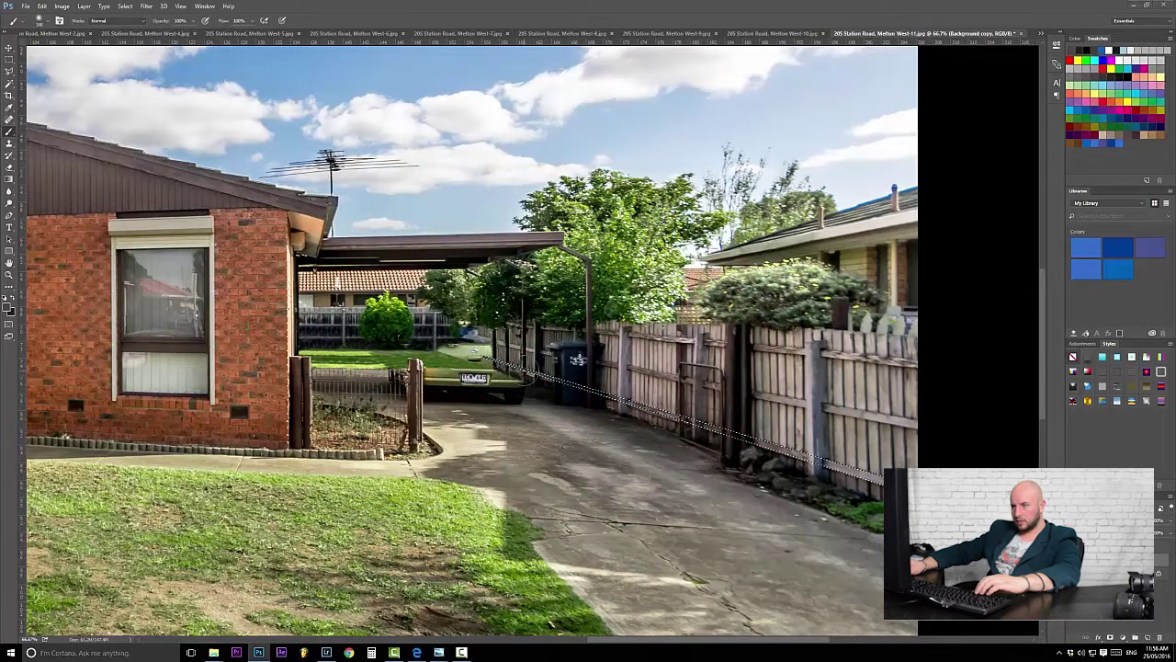
{"action": "left_click", "coordinate": [9, 71]}
{"action": "left_click", "coordinate": [9, 60]}
{"action": "left_click", "coordinate": [503, 400]}
Step: Draw a thin polygonal selection along the side fence's upper rail, from the car's rear window to the edge of the bin
{"action": "key", "text": "z"}
{"action": "left_click_drag", "start_coordinate": [482, 354], "coordinate": [533, 342]}
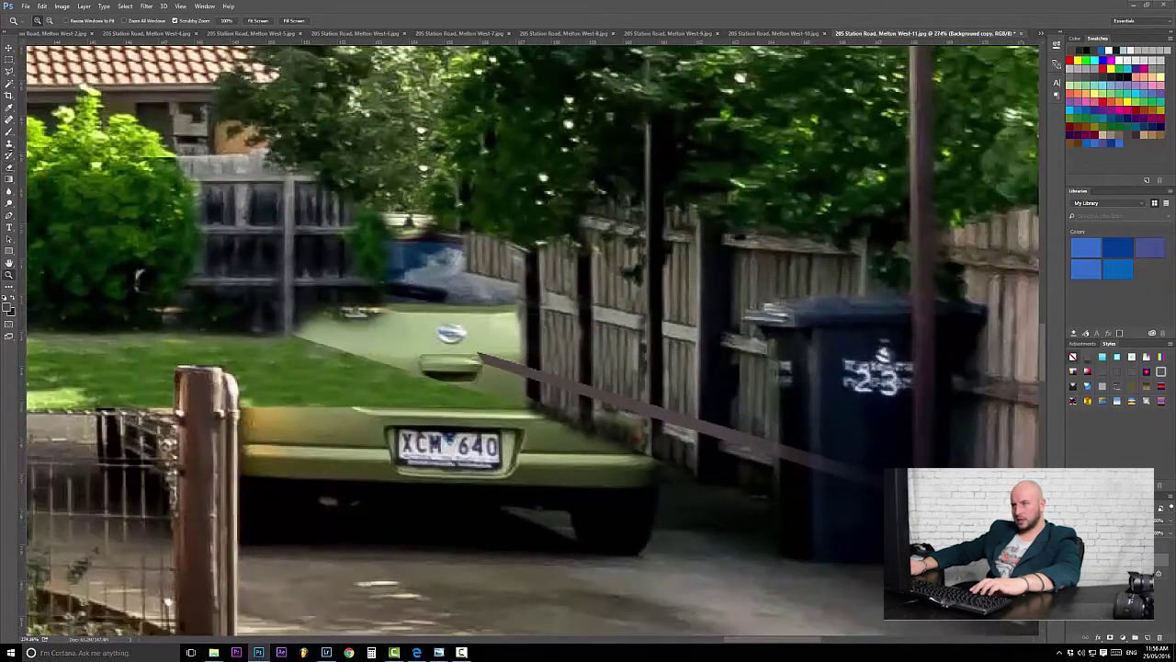
{"action": "left_click", "coordinate": [9, 71]}
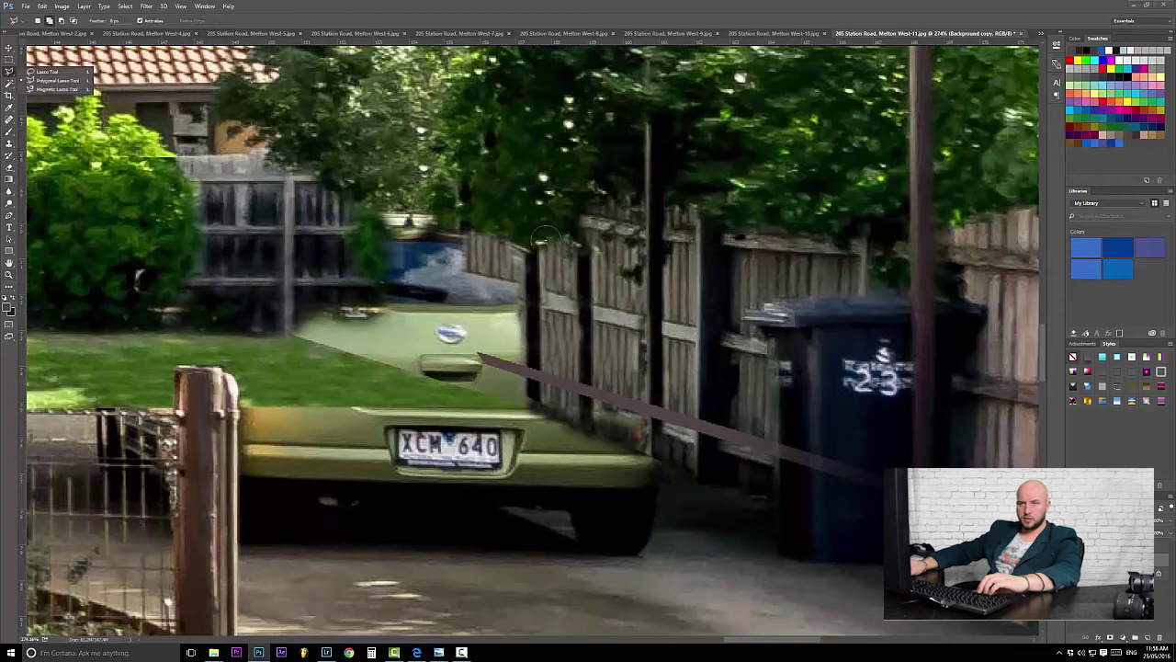
{"action": "left_click", "coordinate": [769, 352]}
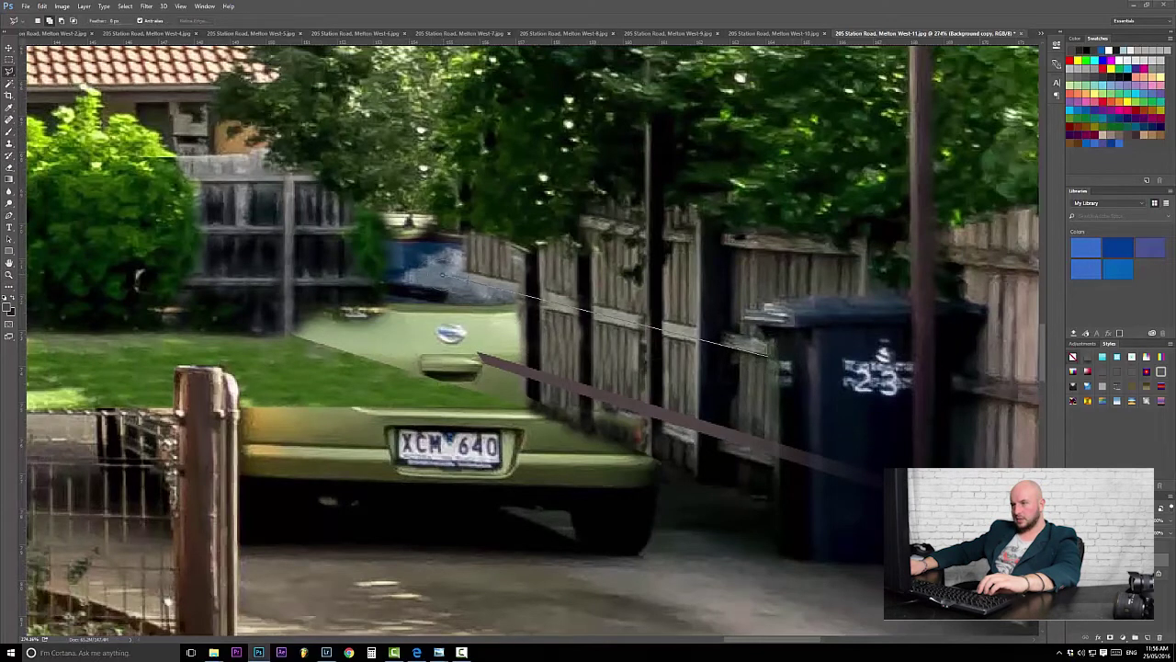
{"action": "left_click", "coordinate": [453, 268]}
{"action": "left_click", "coordinate": [769, 348]}
Step: Sample the upper rail's colour, brush it along the selected strip and clear the selection
{"action": "key", "text": "b"}
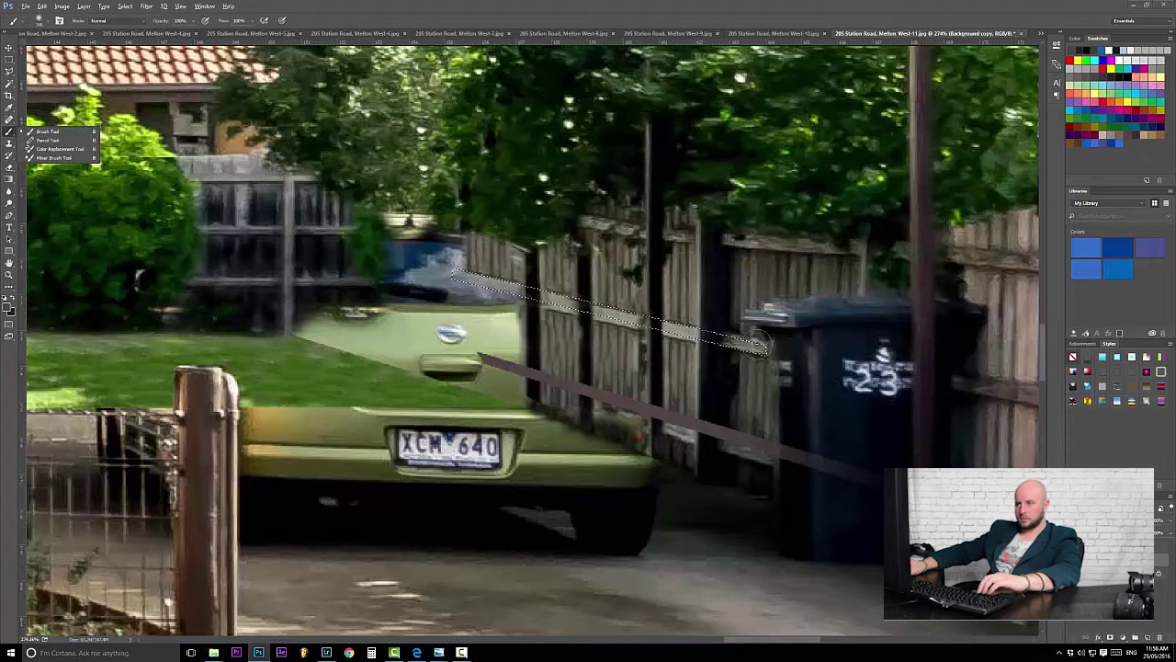
{"action": "left_click", "coordinate": [46, 131]}
{"action": "left_click", "coordinate": [554, 297], "text": "alt"}
{"action": "mouse_move", "coordinate": [511, 295]}
{"action": "left_mouse_down"}
{"action": "mouse_move", "coordinate": [498, 294]}
{"action": "mouse_move", "coordinate": [593, 306]}
{"action": "left_mouse_up"}
{"action": "left_click", "coordinate": [10, 60]}
{"action": "left_click_drag", "start_coordinate": [432, 147], "coordinate": [444, 149]}
Step: Examine the painted fence rails in the whole photo and close up around the car
{"action": "key", "text": "ctrl+minus"}
{"action": "key", "text": "ctrl+minus"}
{"action": "key", "text": "ctrl+minus"}
{"action": "key", "text": "ctrl+minus"}
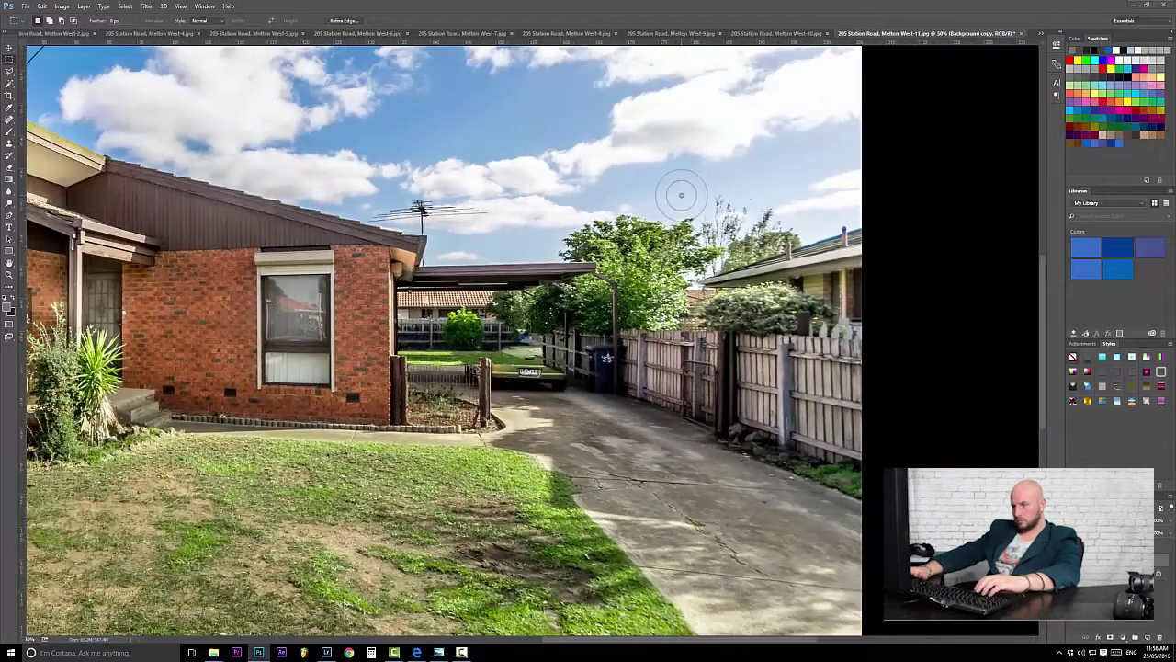
{"action": "key", "text": "ctrl+minus"}
{"action": "key", "text": "ctrl+minus"}
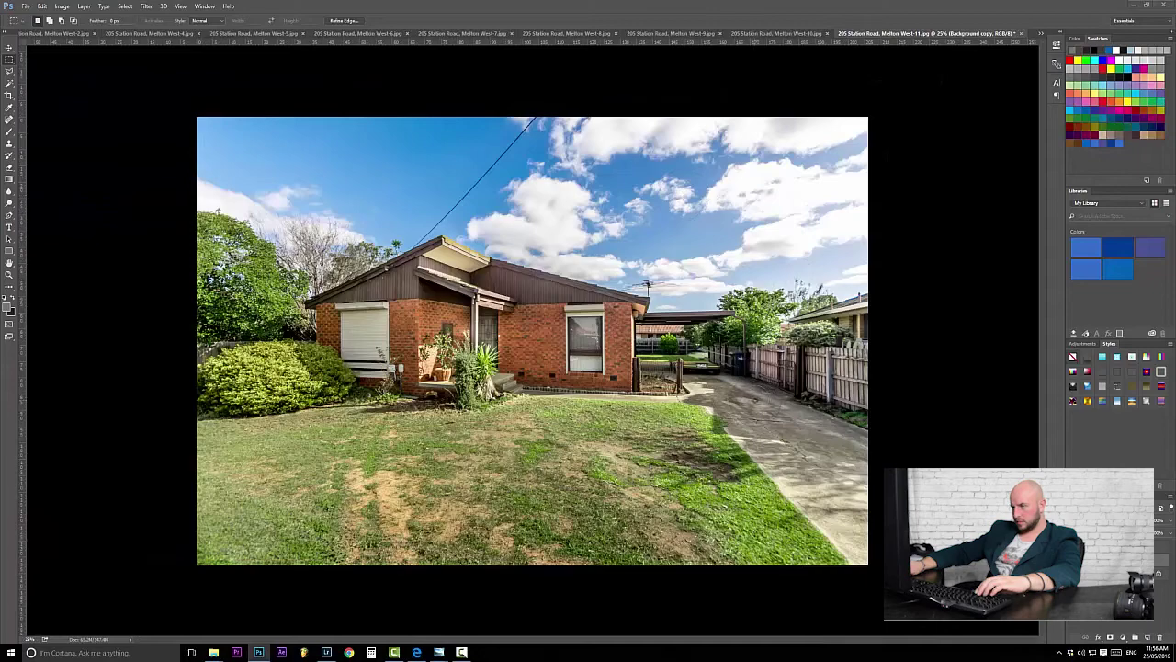
{"action": "key", "text": "z"}
{"action": "left_click_drag", "start_coordinate": [719, 351], "coordinate": [816, 353]}
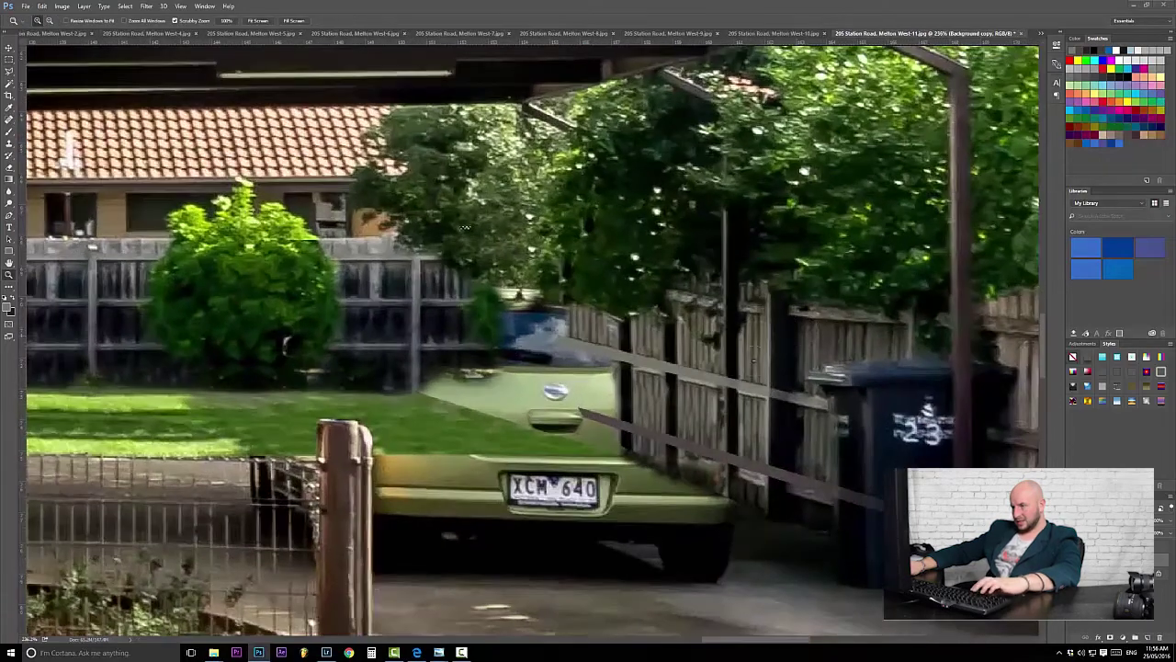
{"action": "left_click_drag", "start_coordinate": [664, 399], "coordinate": [734, 364]}
Step: Clear the stray selection and clone side fence planks over the tailgate's outer edge and badge, redoing strokes that misalign
{"action": "key", "text": "s"}
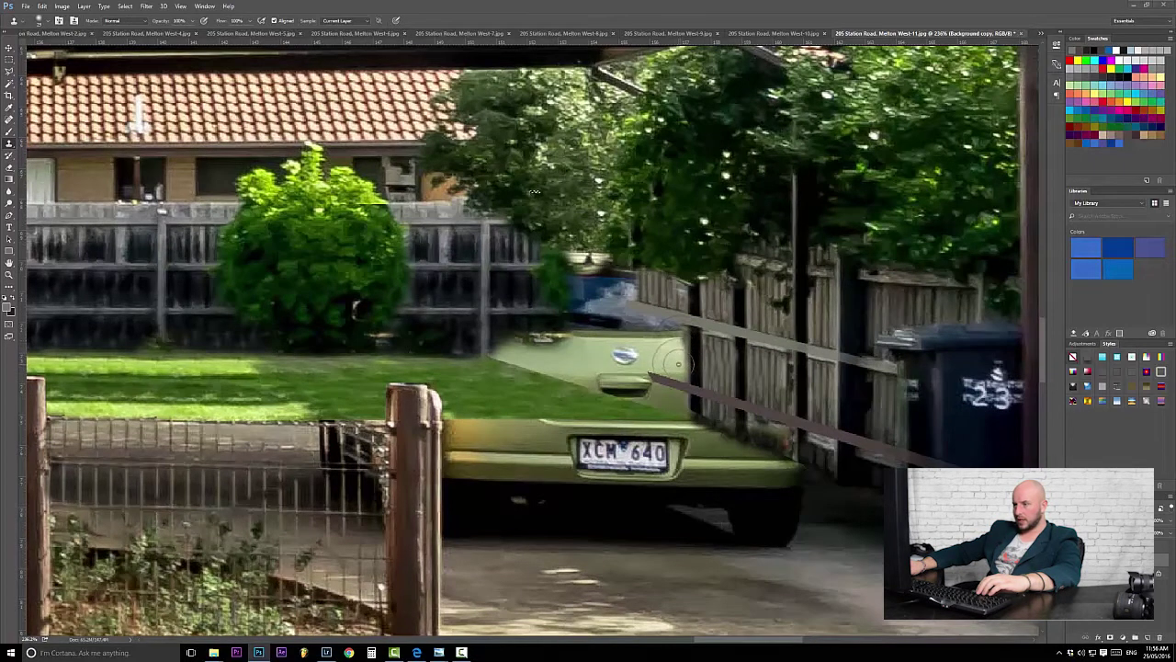
{"action": "left_click", "coordinate": [9, 59]}
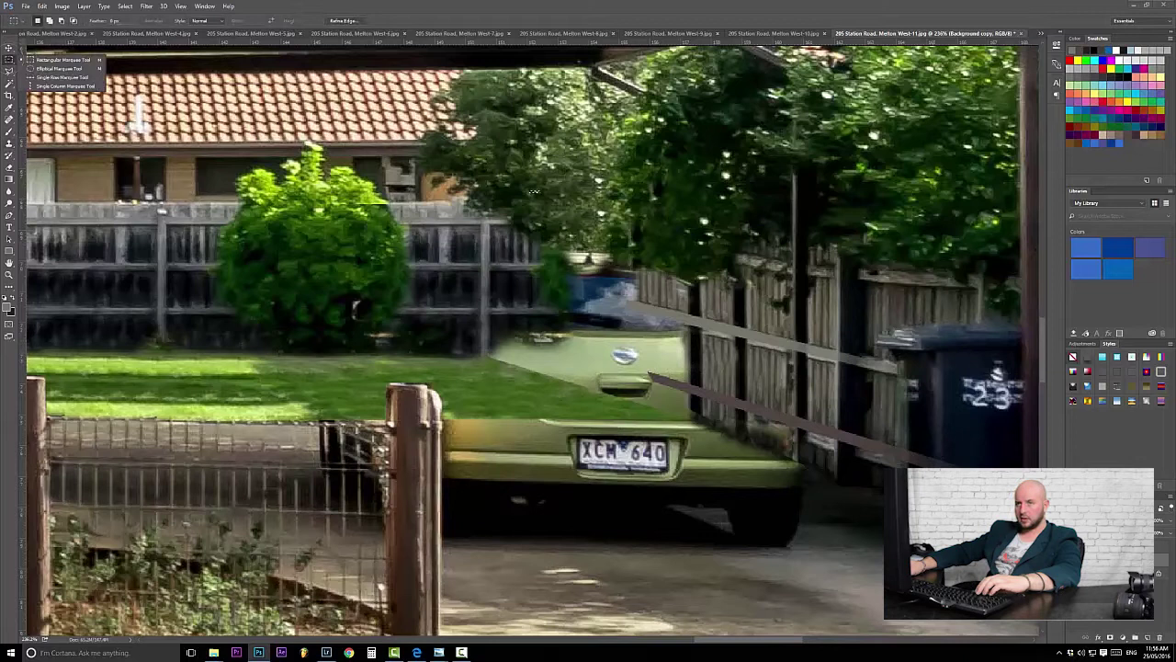
{"action": "left_click", "coordinate": [534, 191]}
{"action": "left_click", "coordinate": [9, 142]}
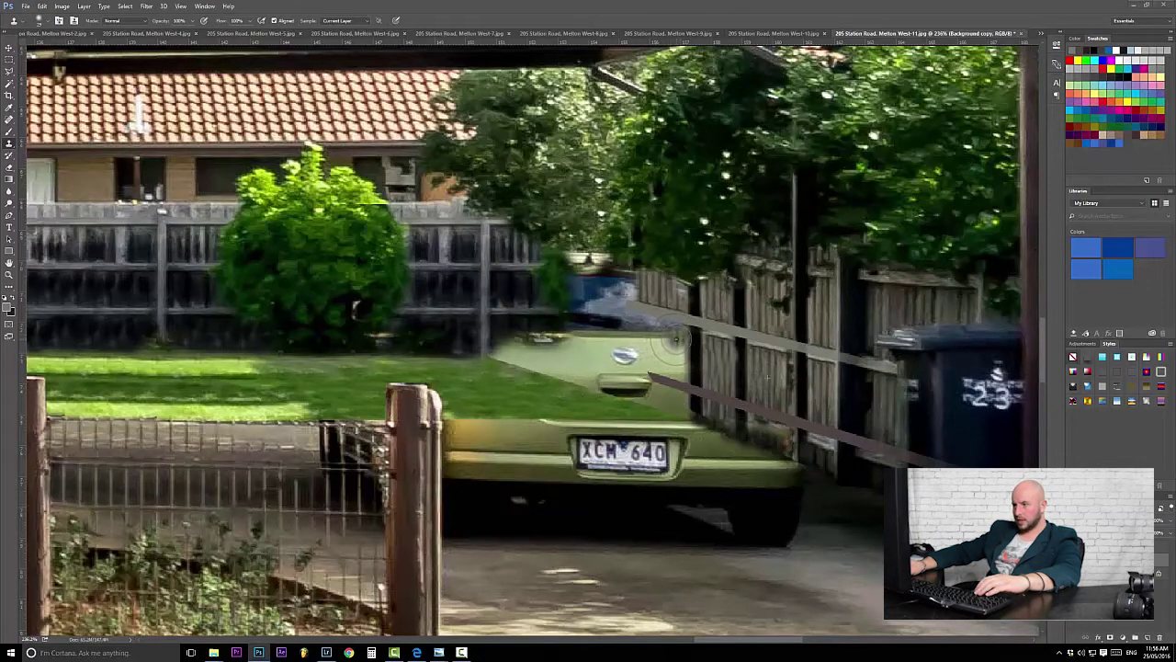
{"action": "left_click_drag", "start_coordinate": [668, 352], "coordinate": [650, 327]}
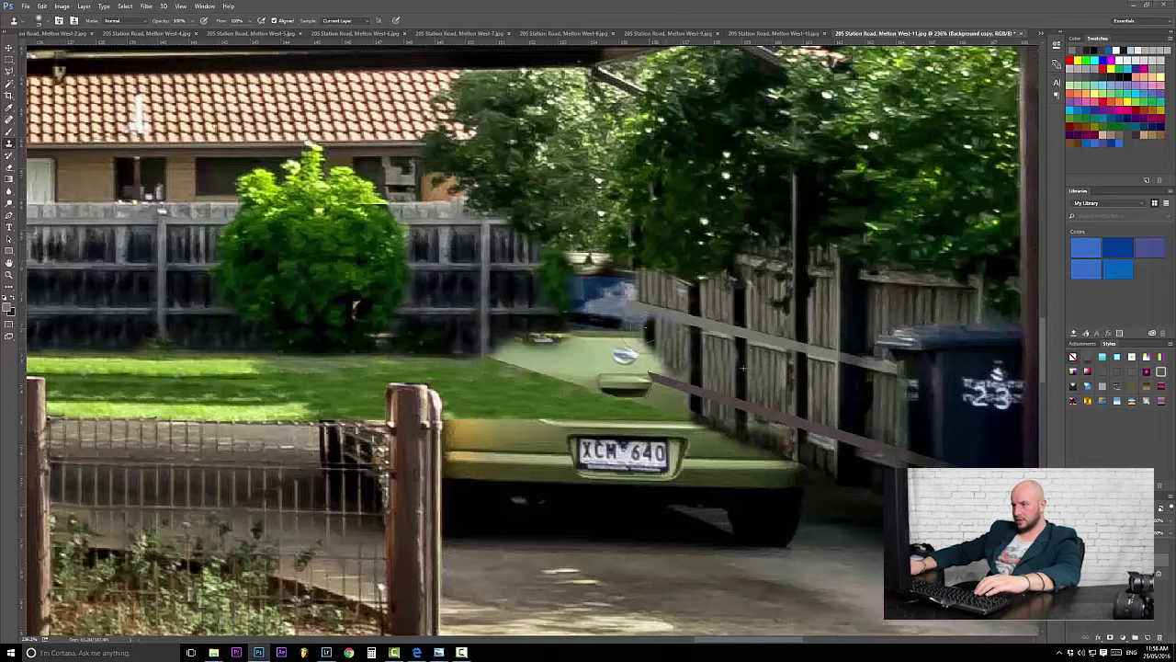
{"action": "key", "text": "ctrl+z"}
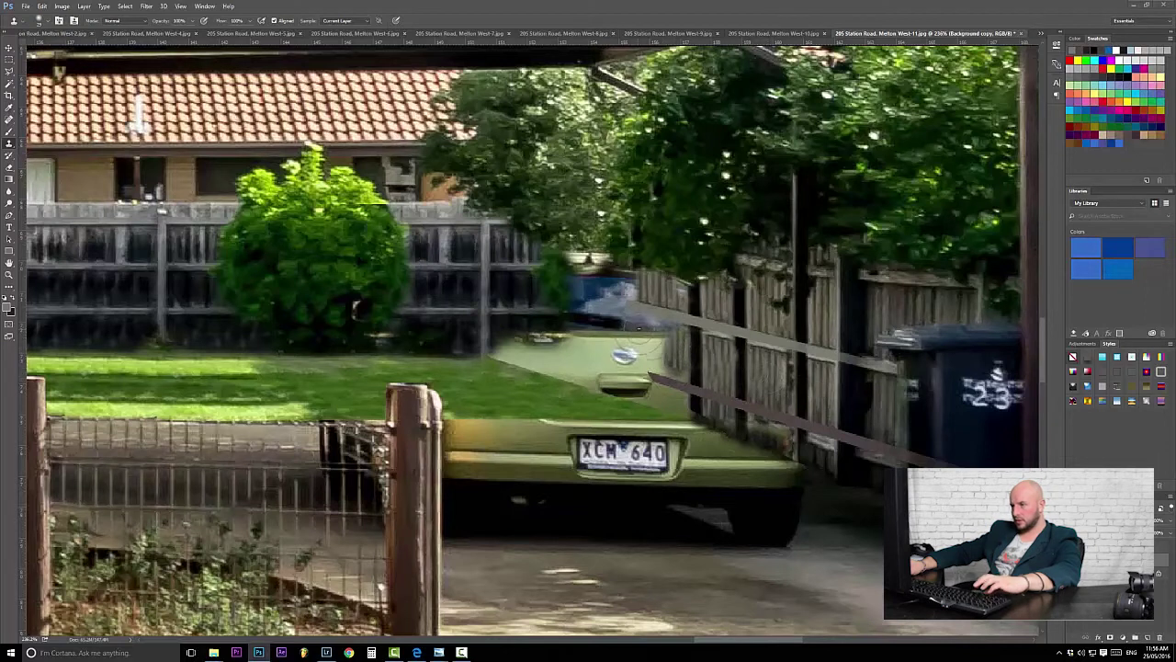
{"action": "left_click_drag", "start_coordinate": [641, 335], "coordinate": [658, 352]}
{"action": "key", "text": "ctrl+z"}
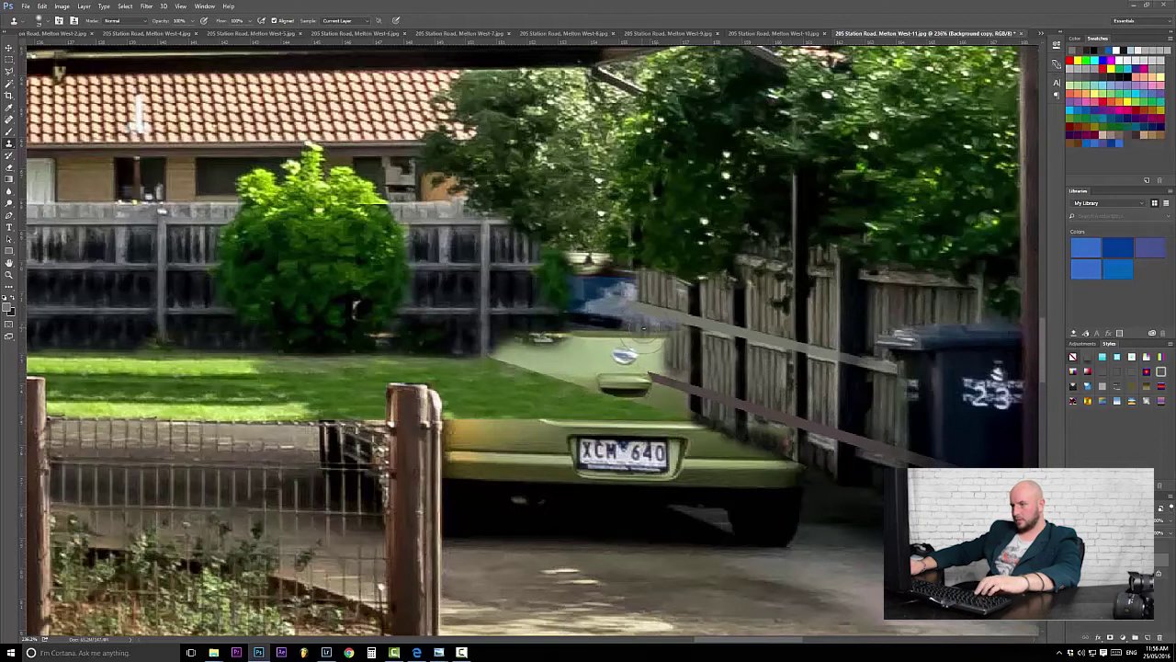
{"action": "mouse_move", "coordinate": [656, 349]}
{"action": "left_mouse_down"}
{"action": "mouse_move", "coordinate": [636, 359]}
{"action": "mouse_move", "coordinate": [687, 372]}
{"action": "left_mouse_up"}
{"action": "key", "text": "ctrl+z"}
{"action": "mouse_move", "coordinate": [650, 354]}
{"action": "left_mouse_down"}
{"action": "mouse_move", "coordinate": [644, 364]}
{"action": "mouse_move", "coordinate": [654, 357]}
{"action": "left_mouse_up"}
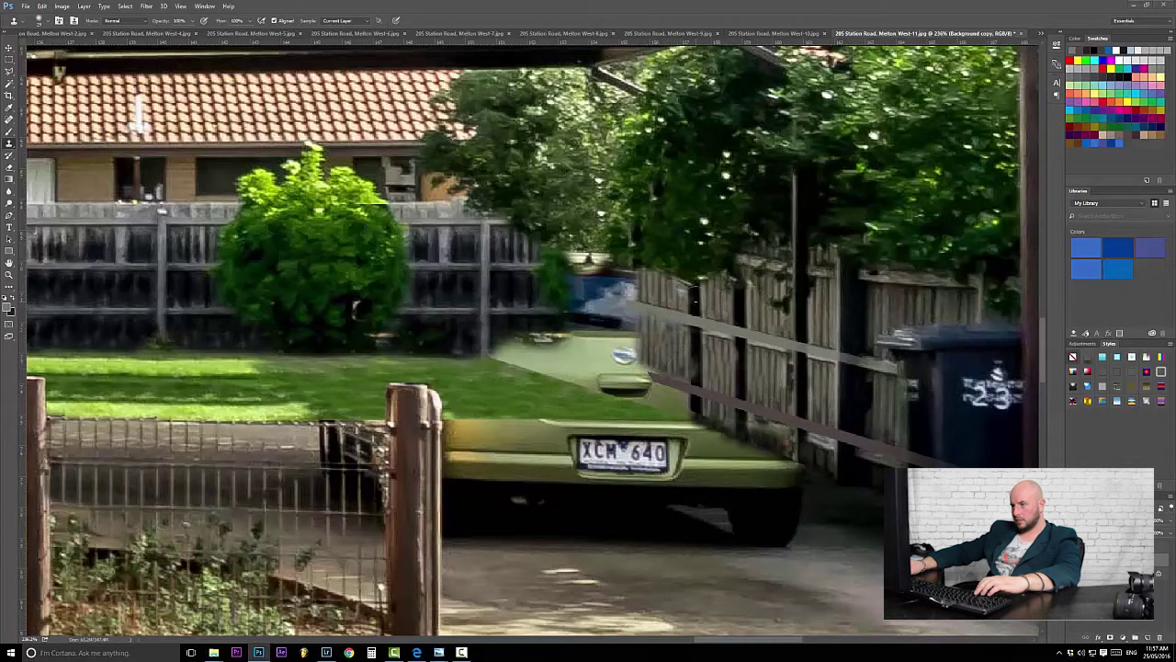
Step: Clone the dark back fence and foliage over the car's blue rear window up to the end of the side fence
{"action": "left_click_drag", "start_coordinate": [582, 403], "coordinate": [639, 435]}
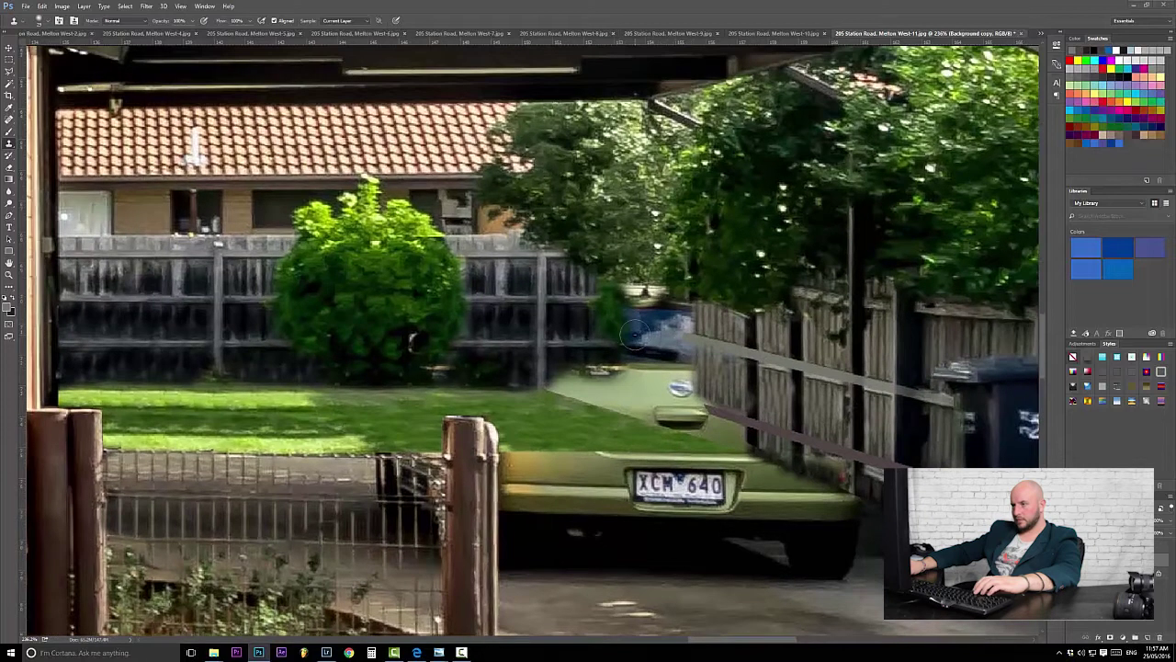
{"action": "mouse_move", "coordinate": [627, 342]}
{"action": "left_mouse_down"}
{"action": "mouse_move", "coordinate": [669, 345]}
{"action": "mouse_move", "coordinate": [596, 323]}
{"action": "mouse_move", "coordinate": [646, 325]}
{"action": "mouse_move", "coordinate": [630, 354]}
{"action": "left_mouse_up"}
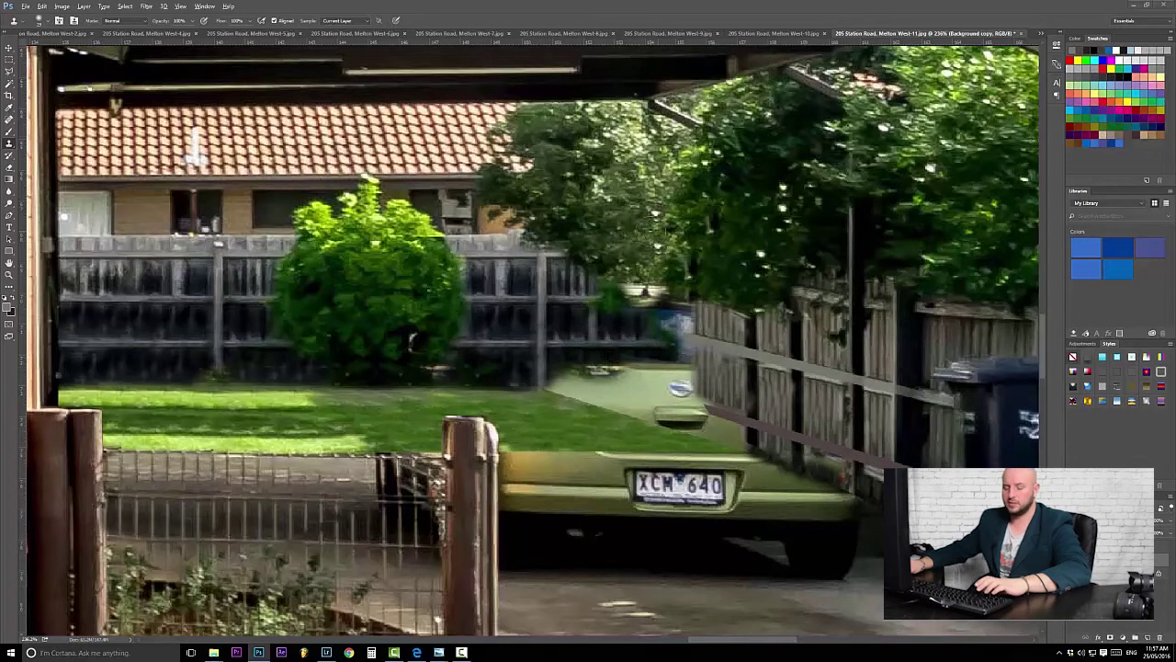
{"action": "mouse_move", "coordinate": [640, 287]}
{"action": "left_mouse_down"}
{"action": "mouse_move", "coordinate": [661, 287]}
{"action": "mouse_move", "coordinate": [634, 293]}
{"action": "mouse_move", "coordinate": [648, 303]}
{"action": "left_mouse_up"}
{"action": "left_click_drag", "start_coordinate": [574, 260], "coordinate": [547, 216]}
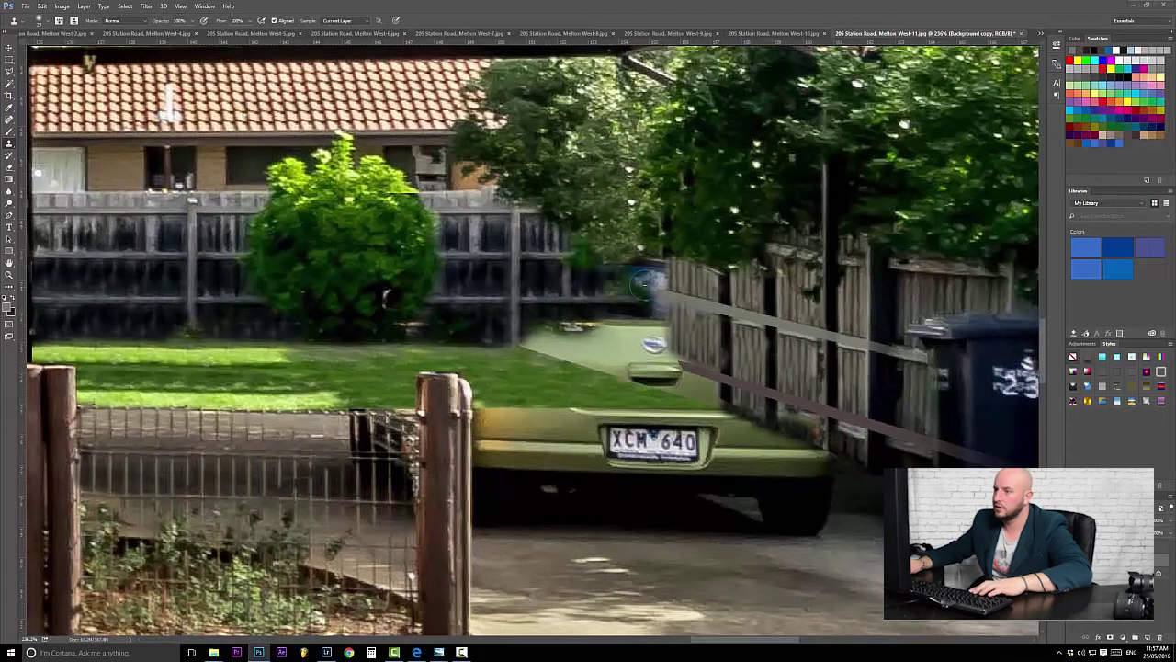
{"action": "right_click", "coordinate": [607, 280], "text": "alt"}
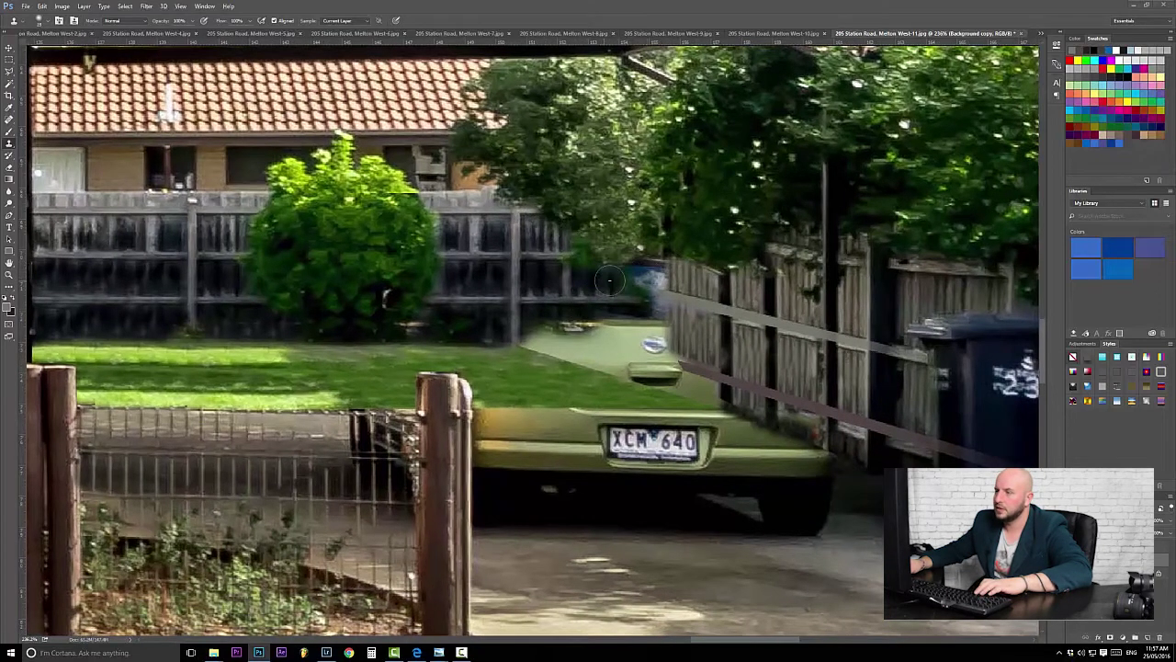
{"action": "mouse_move", "coordinate": [651, 276]}
{"action": "left_mouse_down"}
{"action": "mouse_move", "coordinate": [580, 283]}
{"action": "mouse_move", "coordinate": [630, 297]}
{"action": "mouse_move", "coordinate": [648, 281]}
{"action": "mouse_move", "coordinate": [623, 283]}
{"action": "mouse_move", "coordinate": [647, 278]}
{"action": "mouse_move", "coordinate": [630, 291]}
{"action": "mouse_move", "coordinate": [604, 286]}
{"action": "mouse_move", "coordinate": [640, 273]}
{"action": "left_mouse_up"}
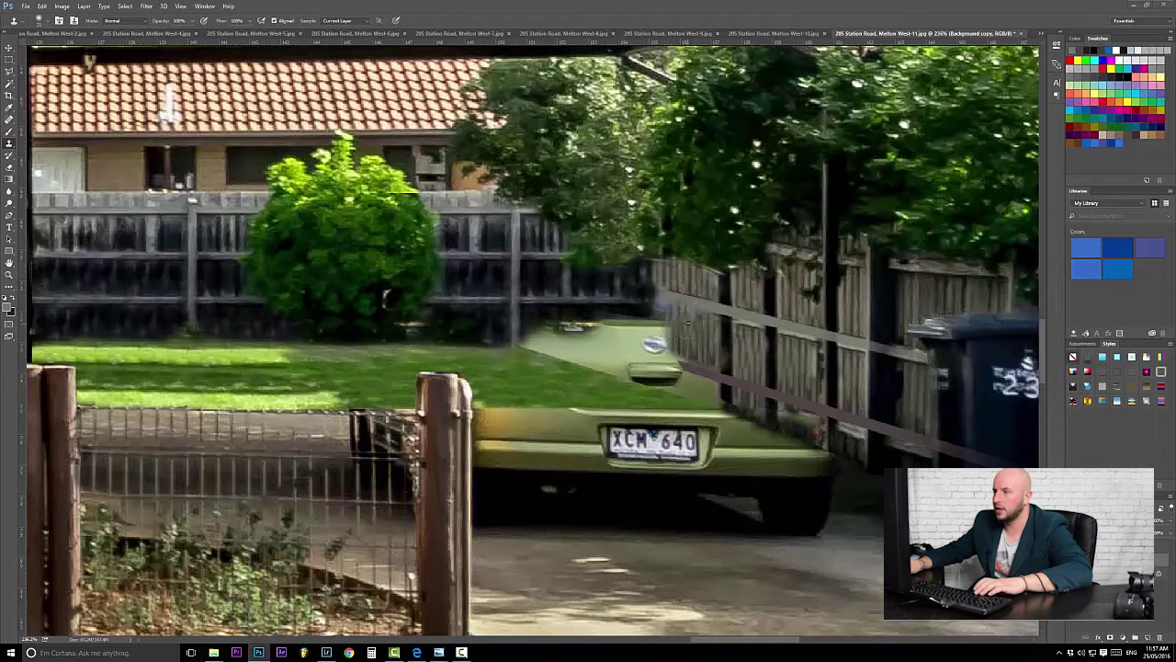
{"action": "left_click_drag", "start_coordinate": [656, 302], "coordinate": [656, 339]}
Step: Clone side fence planks over the bin's dark outer edge and the shadow beside the carport post
{"action": "left_click_drag", "start_coordinate": [798, 440], "coordinate": [363, 285]}
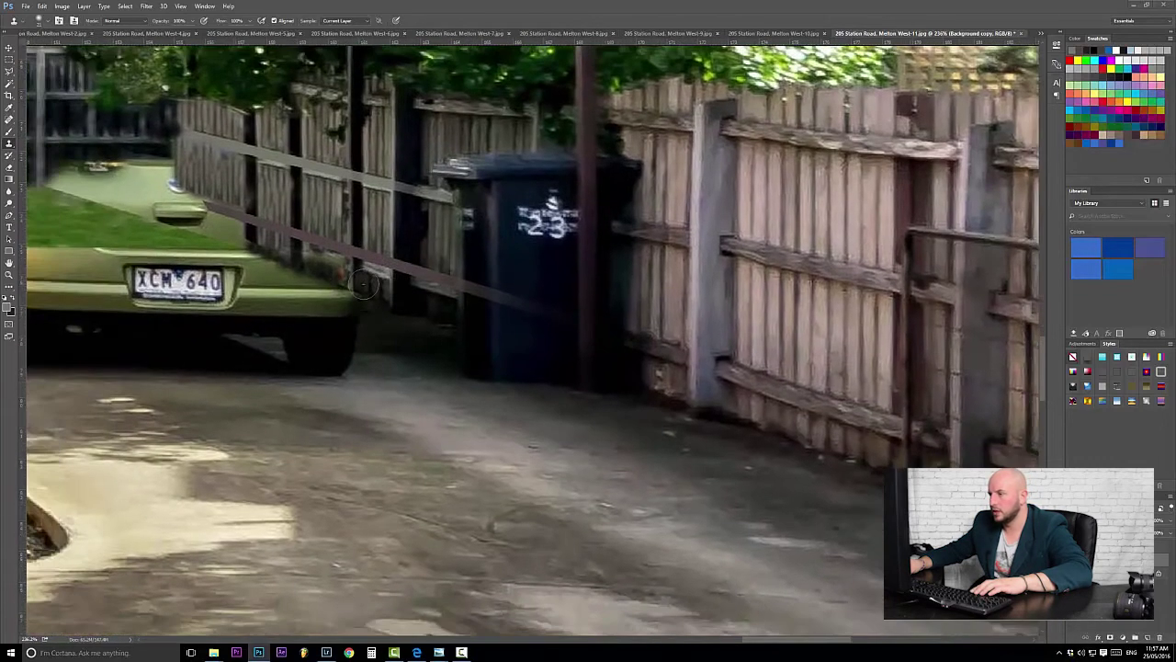
{"action": "left_click_drag", "start_coordinate": [480, 293], "coordinate": [549, 347]}
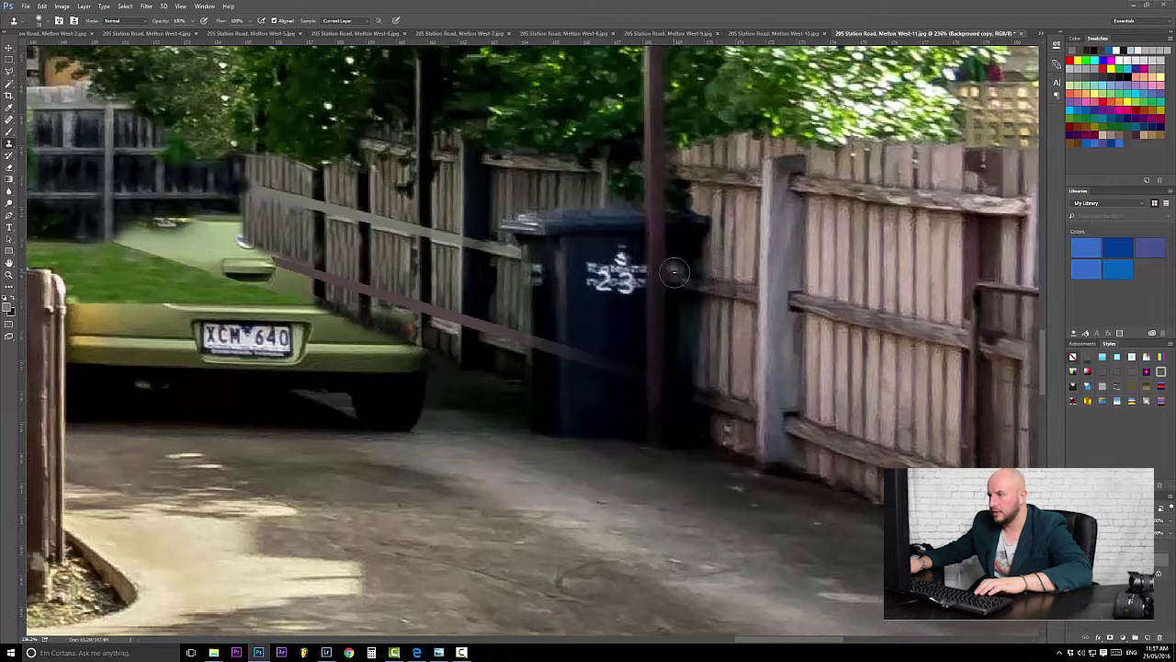
{"action": "mouse_move", "coordinate": [673, 272]}
{"action": "left_mouse_down"}
{"action": "mouse_move", "coordinate": [679, 230]}
{"action": "mouse_move", "coordinate": [696, 259]}
{"action": "mouse_move", "coordinate": [686, 270]}
{"action": "mouse_move", "coordinate": [685, 218]}
{"action": "mouse_move", "coordinate": [697, 278]}
{"action": "mouse_move", "coordinate": [725, 304]}
{"action": "mouse_move", "coordinate": [675, 288]}
{"action": "mouse_move", "coordinate": [704, 298]}
{"action": "mouse_move", "coordinate": [684, 312]}
{"action": "mouse_move", "coordinate": [673, 354]}
{"action": "mouse_move", "coordinate": [687, 371]}
{"action": "mouse_move", "coordinate": [697, 336]}
{"action": "mouse_move", "coordinate": [687, 366]}
{"action": "left_mouse_up"}
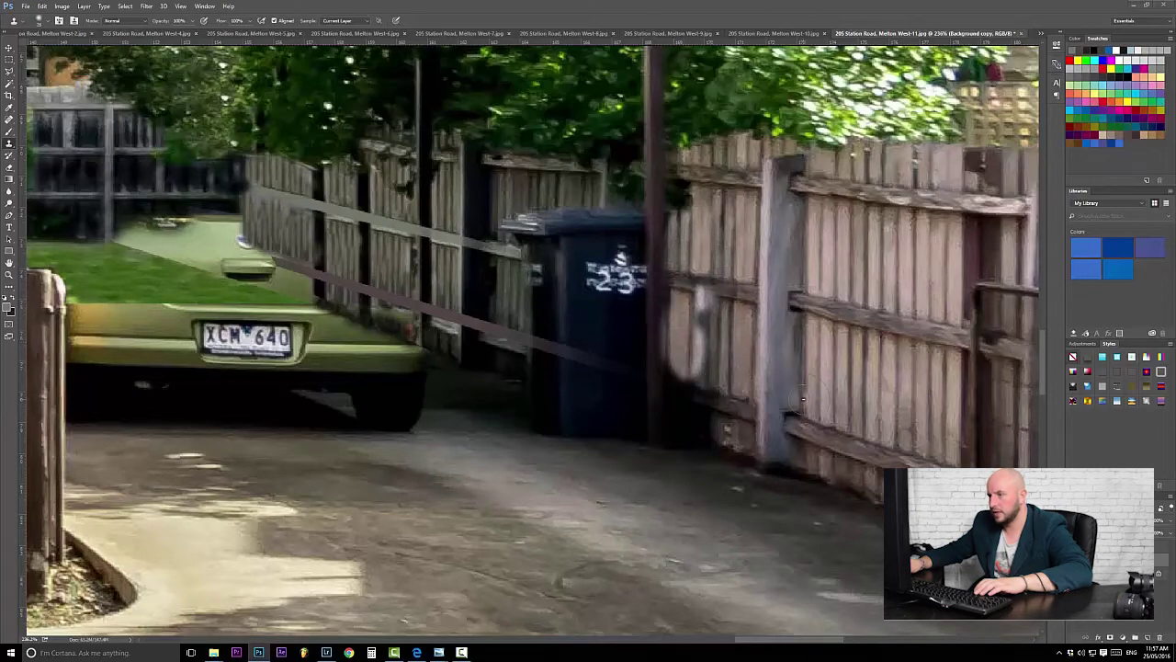
{"action": "scroll", "coordinate": [802, 398], "scroll_direction": "down", "scroll_amount": 7}
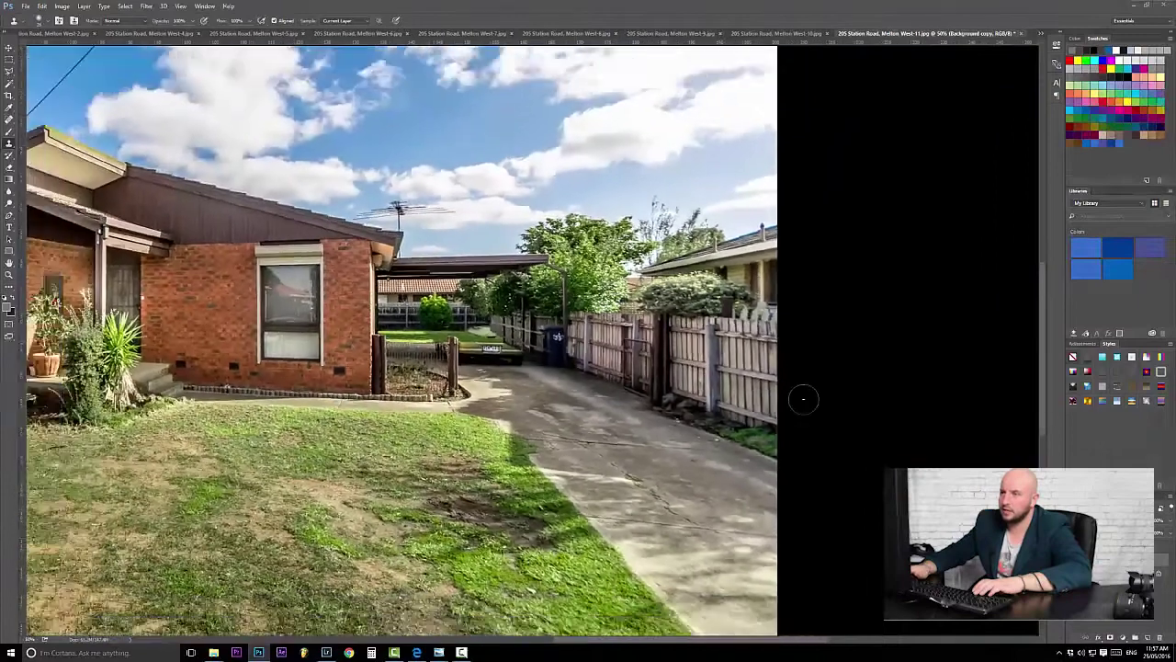
{"action": "scroll", "coordinate": [803, 397], "scroll_direction": "down", "scroll_amount": 1}
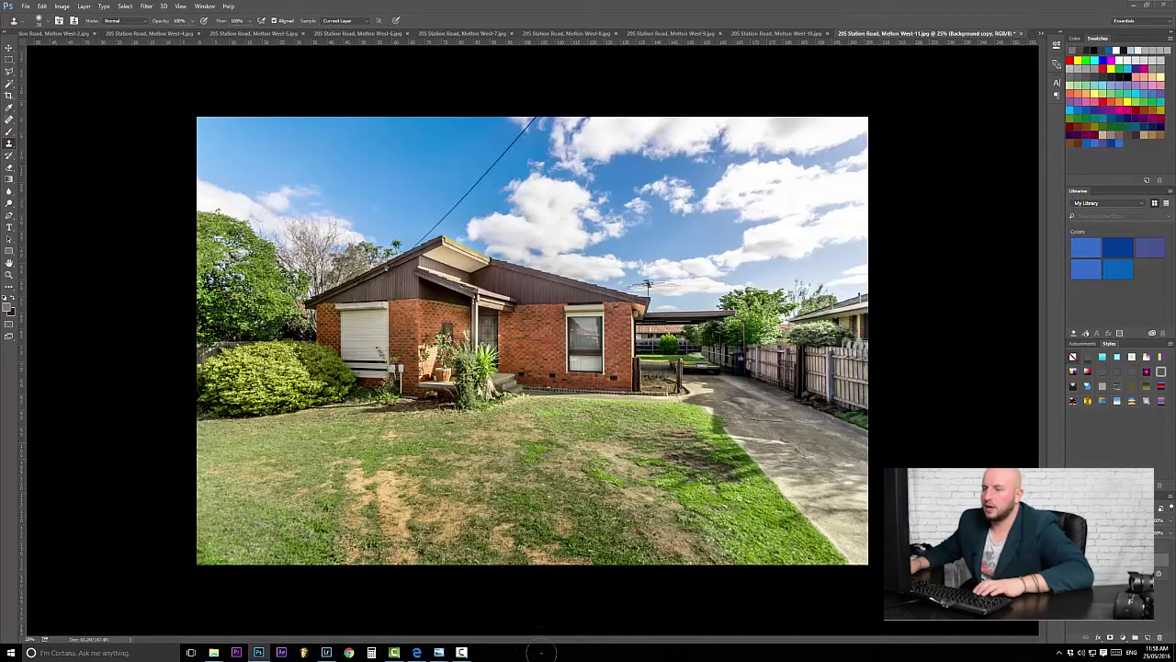
Step: Clone the paving and wire mesh over the dark part of the car behind the garden fence, next to the wooden post
{"action": "key", "text": "z"}
{"action": "left_click_drag", "start_coordinate": [700, 369], "coordinate": [703, 352]}
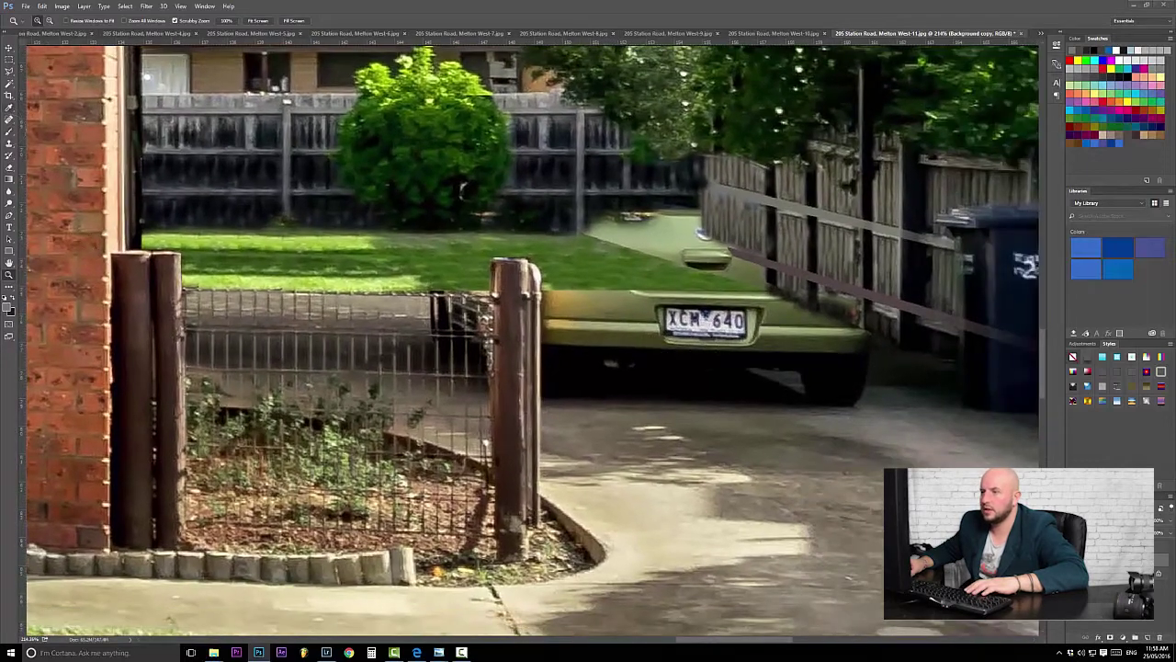
{"action": "left_click", "coordinate": [9, 143]}
{"action": "left_click", "coordinate": [404, 338]}
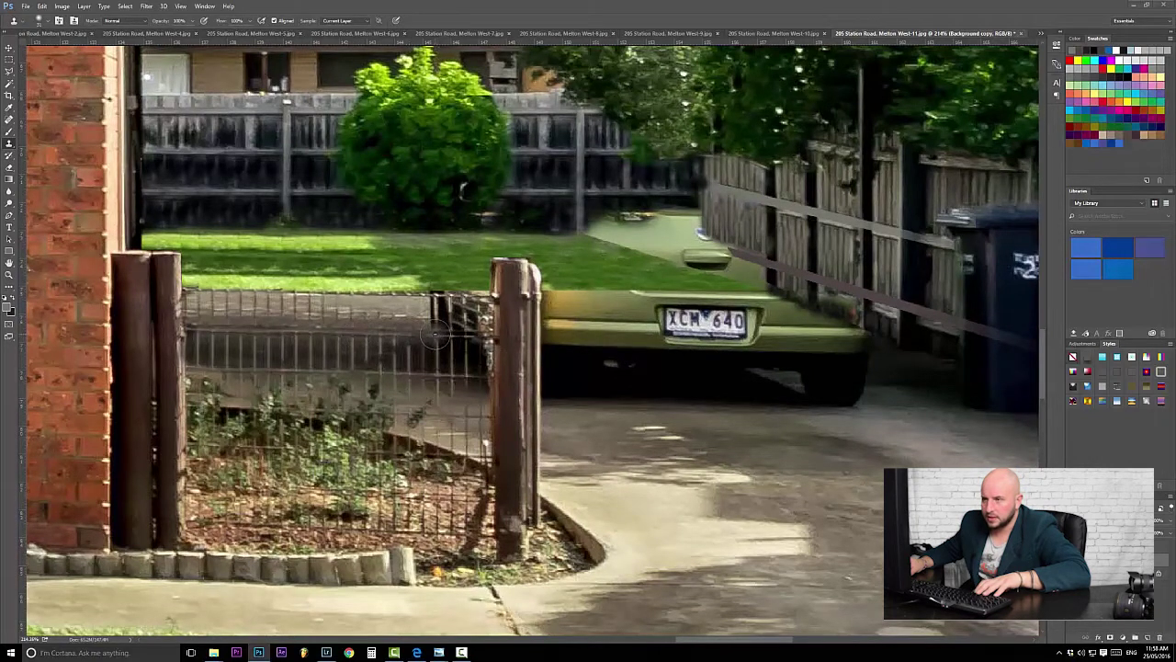
{"action": "mouse_move", "coordinate": [437, 332]}
{"action": "left_mouse_down"}
{"action": "mouse_move", "coordinate": [440, 299]}
{"action": "mouse_move", "coordinate": [460, 333]}
{"action": "mouse_move", "coordinate": [474, 332]}
{"action": "mouse_move", "coordinate": [482, 318]}
{"action": "mouse_move", "coordinate": [466, 304]}
{"action": "left_mouse_up"}
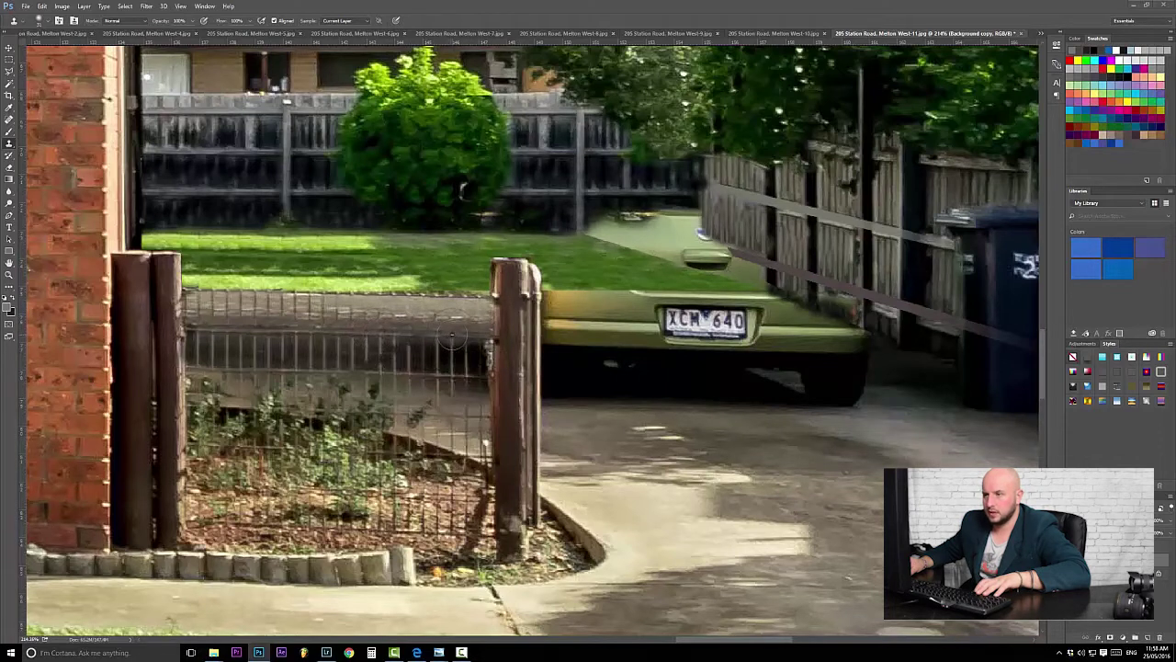
Step: Touch up the cloned wire mesh beside the wooden post and undo the stray dab near the bin
{"action": "mouse_move", "coordinate": [451, 337]}
{"action": "left_mouse_down"}
{"action": "mouse_move", "coordinate": [453, 356]}
{"action": "mouse_move", "coordinate": [424, 360]}
{"action": "mouse_move", "coordinate": [451, 370]}
{"action": "mouse_move", "coordinate": [479, 351]}
{"action": "left_mouse_up"}
{"action": "left_click", "coordinate": [895, 394]}
{"action": "key", "text": "ctrl+z"}
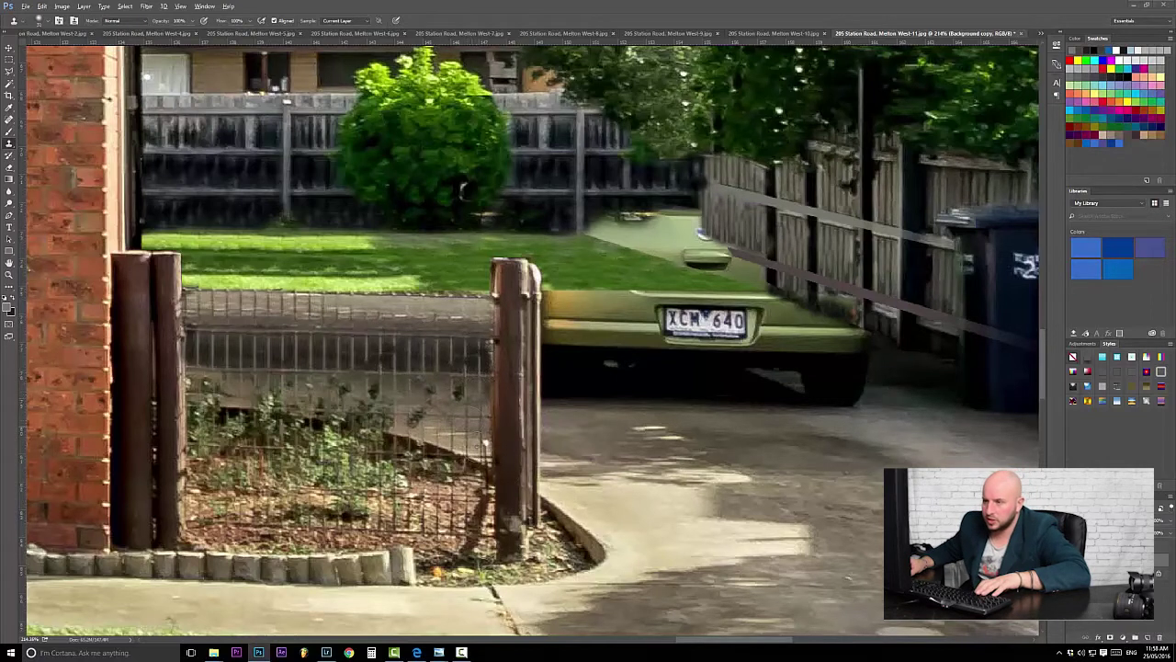
Step: Clone driveway paving over the car's rear wheel and the dark shadow beneath the bumper
{"action": "mouse_move", "coordinate": [593, 419]}
{"action": "left_mouse_down"}
{"action": "mouse_move", "coordinate": [451, 375]}
{"action": "mouse_move", "coordinate": [507, 372]}
{"action": "mouse_move", "coordinate": [610, 431]}
{"action": "left_mouse_up"}
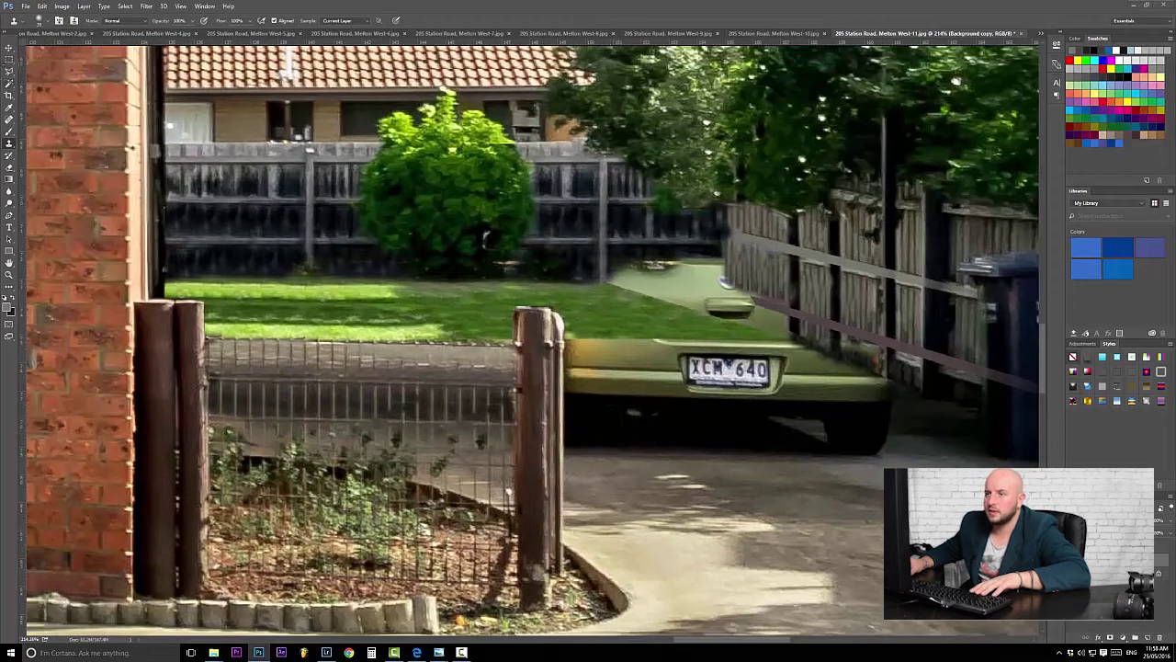
{"action": "left_click_drag", "start_coordinate": [617, 357], "coordinate": [526, 335]}
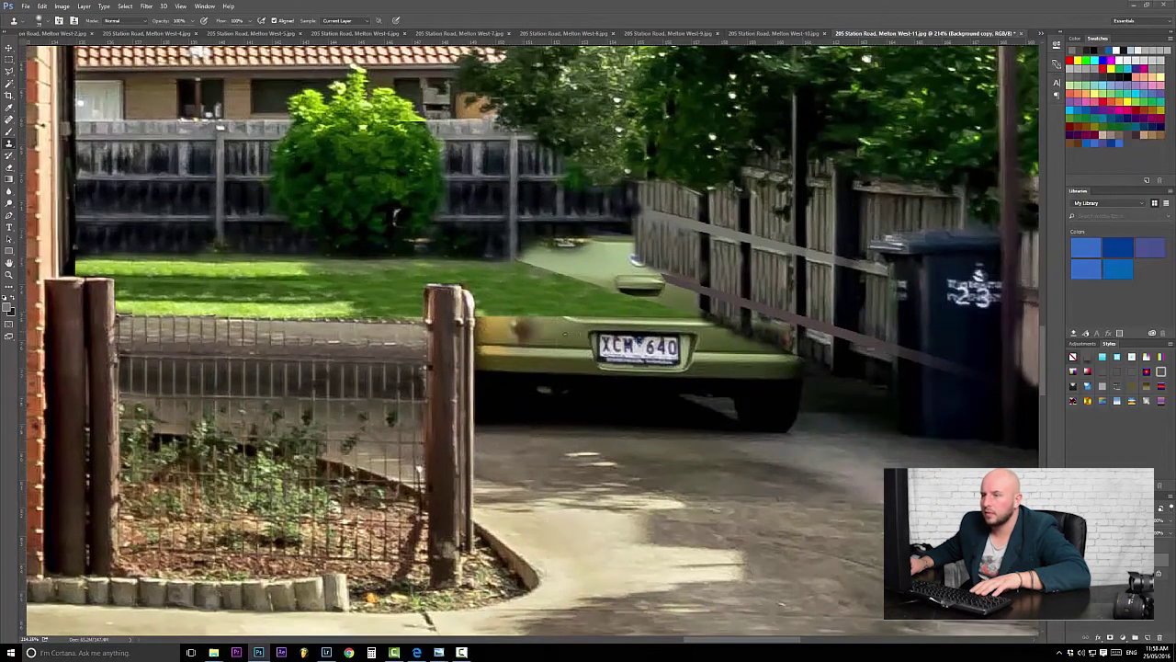
{"action": "left_click_drag", "start_coordinate": [626, 395], "coordinate": [480, 395]}
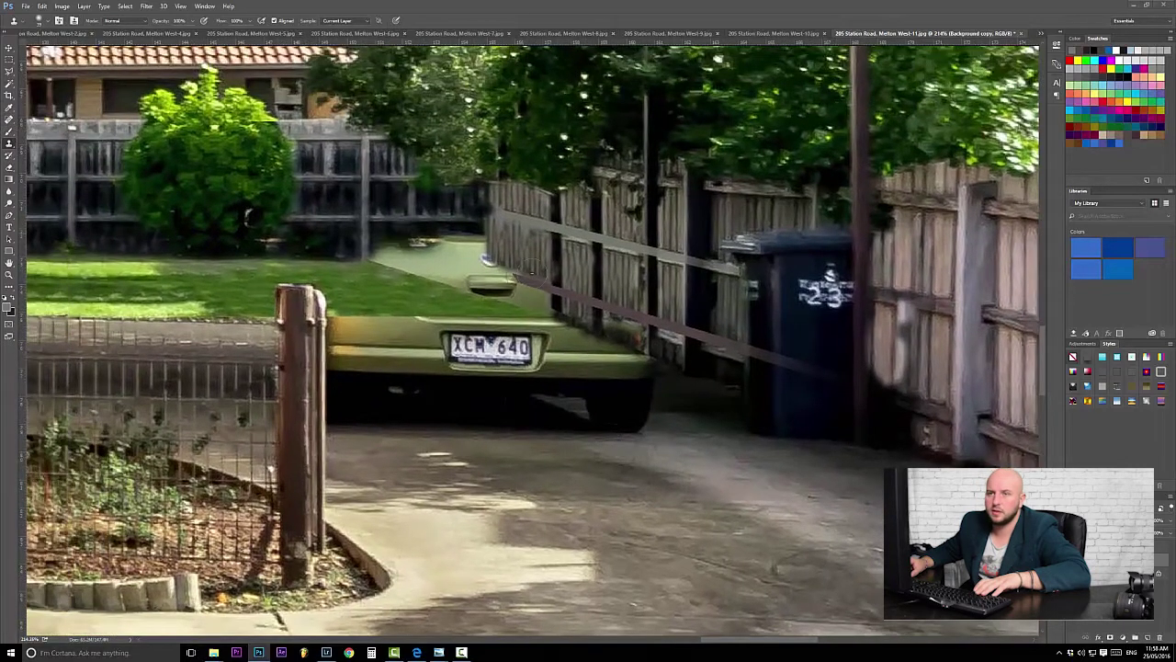
{"action": "mouse_move", "coordinate": [601, 423]}
{"action": "left_mouse_down"}
{"action": "mouse_move", "coordinate": [651, 442]}
{"action": "mouse_move", "coordinate": [597, 406]}
{"action": "mouse_move", "coordinate": [658, 438]}
{"action": "mouse_move", "coordinate": [575, 384]}
{"action": "mouse_move", "coordinate": [550, 395]}
{"action": "mouse_move", "coordinate": [500, 378]}
{"action": "mouse_move", "coordinate": [664, 418]}
{"action": "mouse_move", "coordinate": [654, 403]}
{"action": "mouse_move", "coordinate": [564, 395]}
{"action": "mouse_move", "coordinate": [503, 368]}
{"action": "mouse_move", "coordinate": [586, 399]}
{"action": "mouse_move", "coordinate": [469, 356]}
{"action": "mouse_move", "coordinate": [534, 417]}
{"action": "mouse_move", "coordinate": [353, 419]}
{"action": "left_mouse_up"}
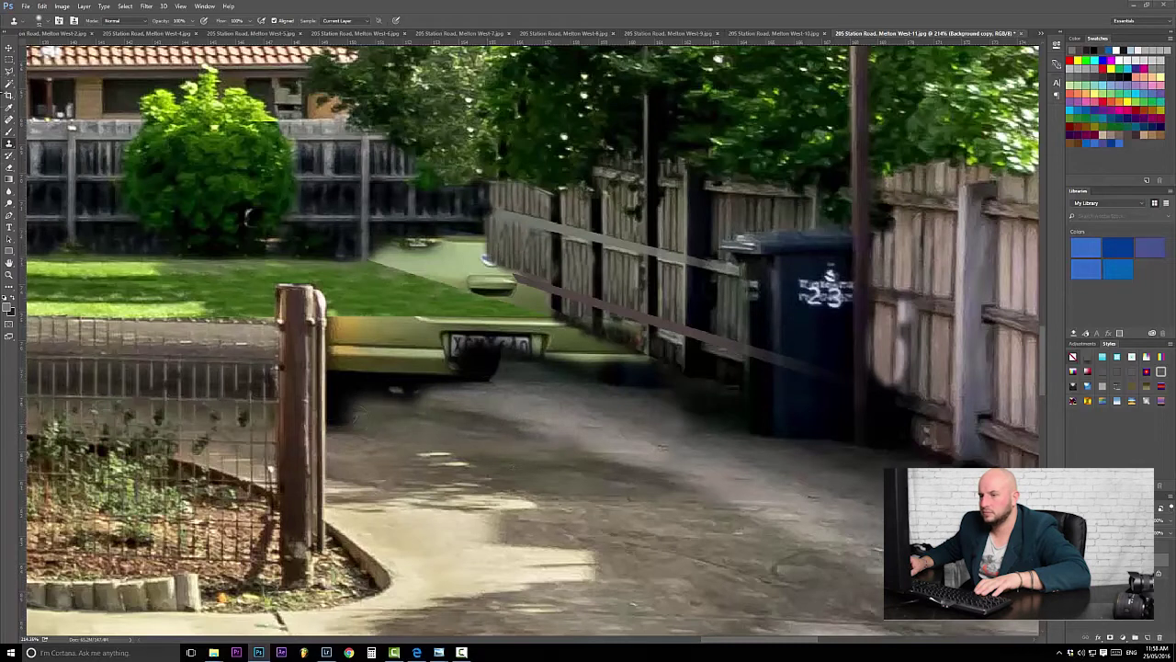
Step: Outline the driveway and remaining bumper with a polygonal selection following the wooden post, lawn edge and side fence base
{"action": "left_click", "coordinate": [9, 71]}
{"action": "left_click", "coordinate": [329, 463]}
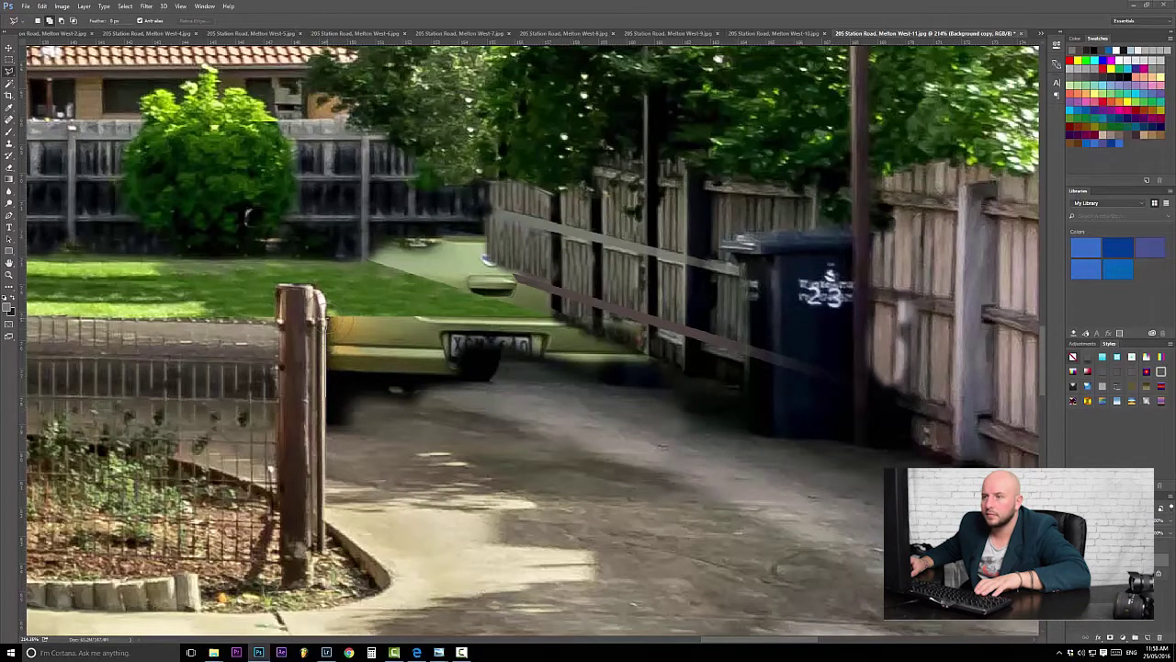
{"action": "left_click", "coordinate": [557, 318]}
{"action": "left_click", "coordinate": [685, 371]}
{"action": "left_click", "coordinate": [763, 439]}
{"action": "left_click", "coordinate": [910, 505]}
{"action": "left_click", "coordinate": [386, 568]}
{"action": "double_click", "coordinate": [360, 528]}
Step: Clone driveway paving inside the selection over the bumper, number plate and shadow, up to the lawn edge and side fence
{"action": "left_click", "coordinate": [10, 144]}
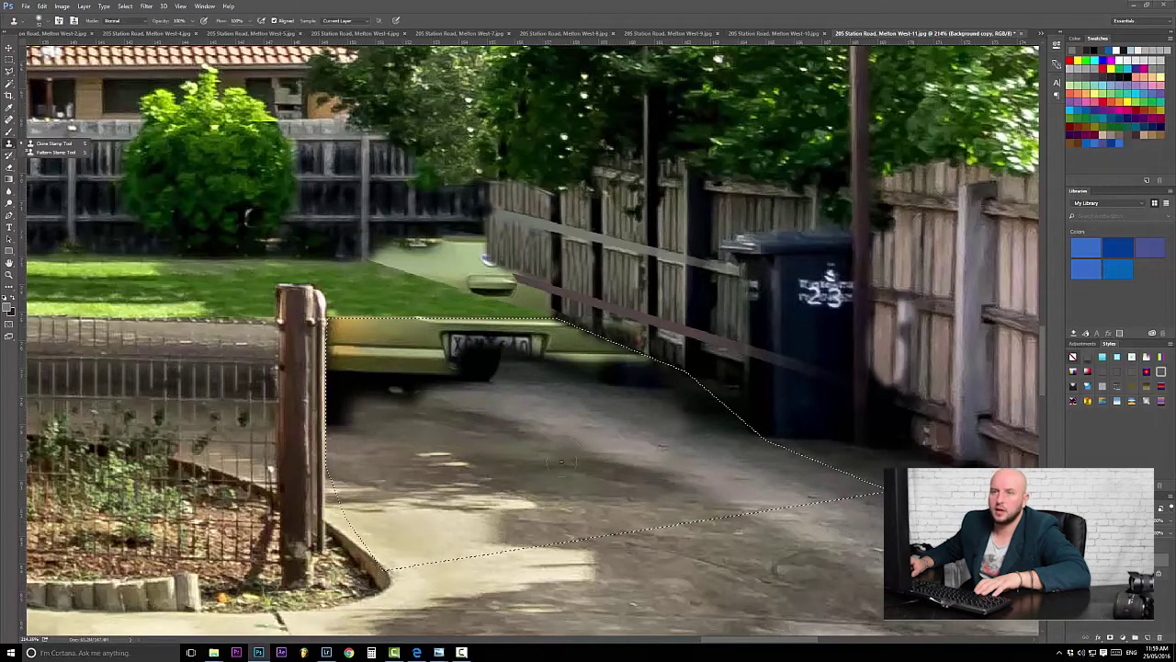
{"action": "left_click", "coordinate": [593, 468], "text": "alt"}
{"action": "mouse_move", "coordinate": [439, 376]}
{"action": "left_mouse_down"}
{"action": "mouse_move", "coordinate": [575, 377]}
{"action": "mouse_move", "coordinate": [427, 373]}
{"action": "mouse_move", "coordinate": [401, 405]}
{"action": "mouse_move", "coordinate": [354, 418]}
{"action": "mouse_move", "coordinate": [340, 349]}
{"action": "mouse_move", "coordinate": [420, 331]}
{"action": "mouse_move", "coordinate": [538, 333]}
{"action": "left_mouse_up"}
{"action": "right_click", "coordinate": [540, 416], "text": "alt"}
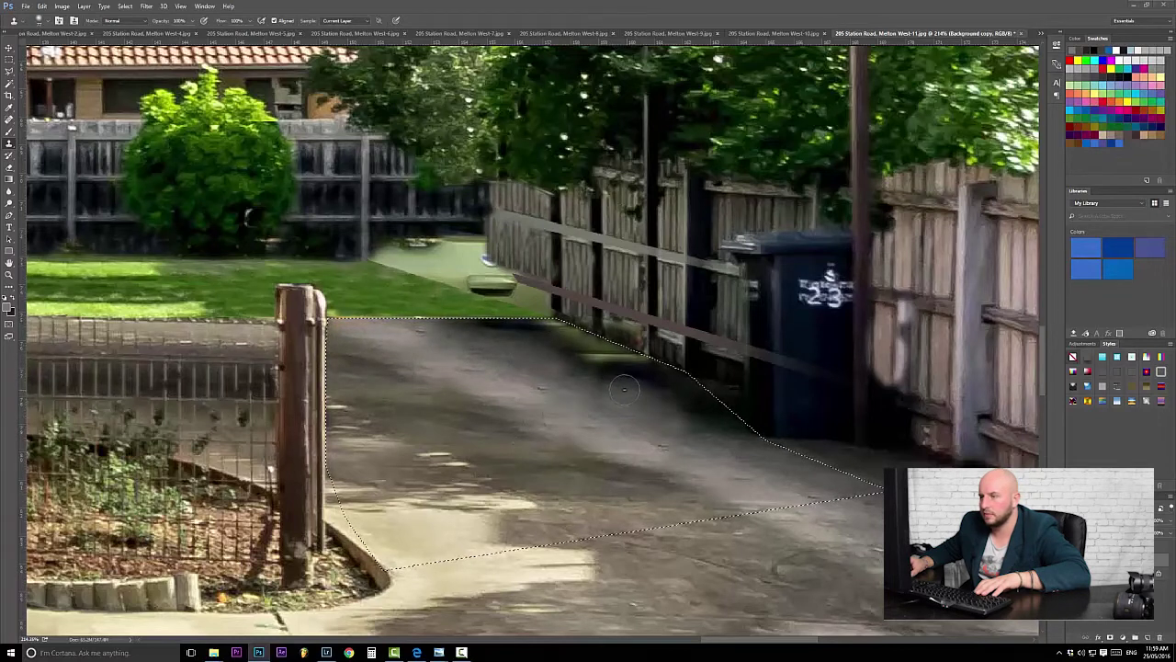
{"action": "right_click", "coordinate": [714, 424], "text": "alt"}
{"action": "left_click", "coordinate": [713, 420], "text": "alt"}
{"action": "mouse_move", "coordinate": [604, 378]}
{"action": "left_mouse_down"}
{"action": "mouse_move", "coordinate": [616, 366]}
{"action": "mouse_move", "coordinate": [511, 338]}
{"action": "left_mouse_up"}
{"action": "scroll", "coordinate": [785, 471], "scroll_direction": "down", "scroll_amount": 2}
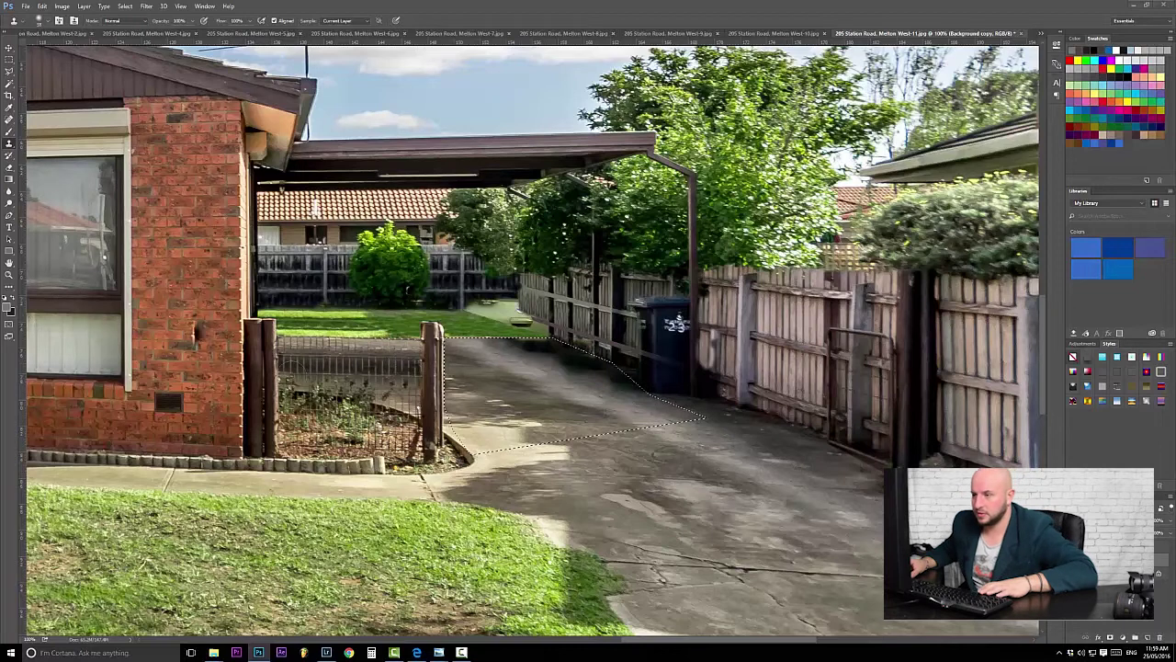
{"action": "right_click", "coordinate": [9, 132]}
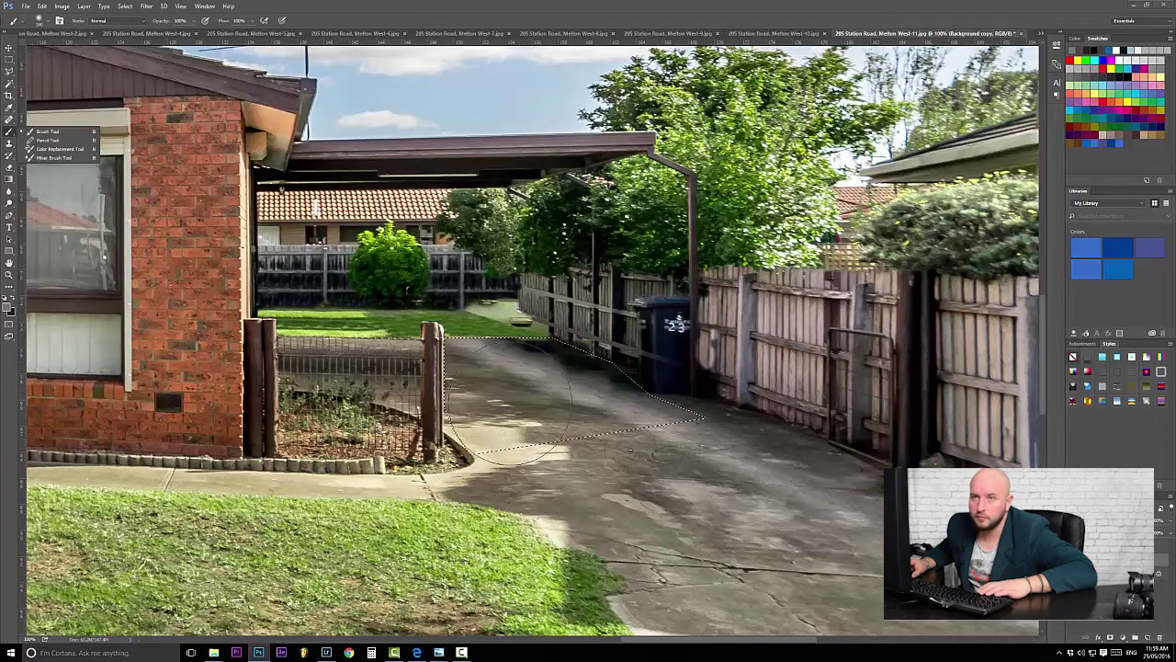
{"action": "mouse_move", "coordinate": [610, 464]}
{"action": "left_mouse_down"}
{"action": "mouse_move", "coordinate": [575, 462]}
{"action": "mouse_move", "coordinate": [611, 450]}
{"action": "left_mouse_up"}
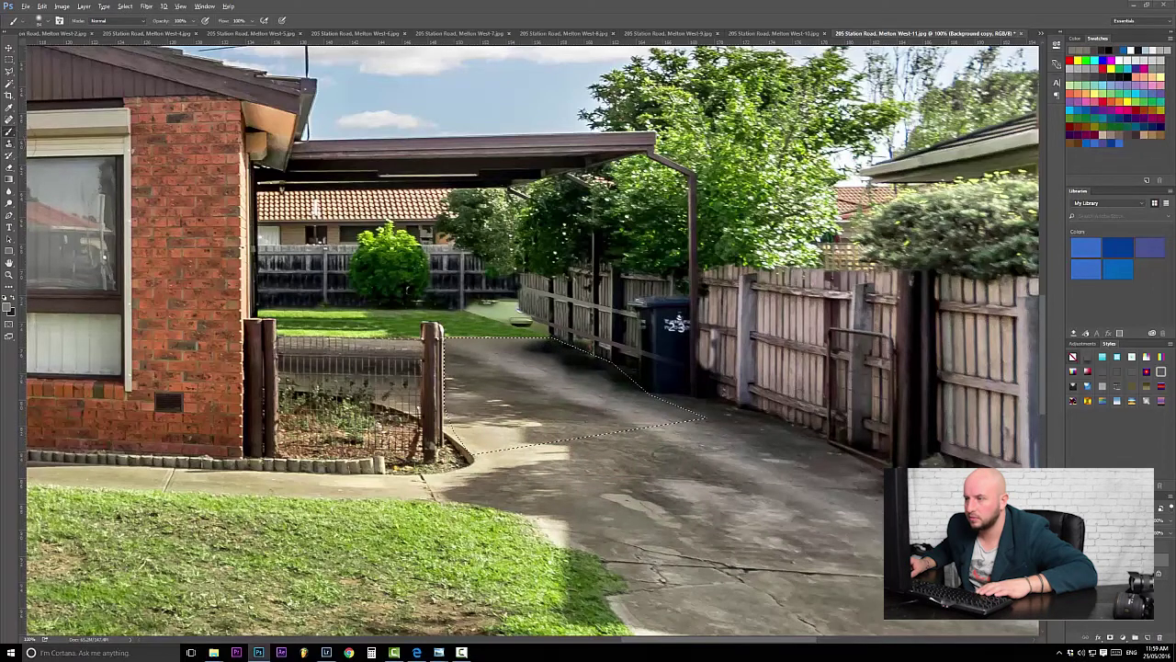
{"action": "key", "text": "s"}
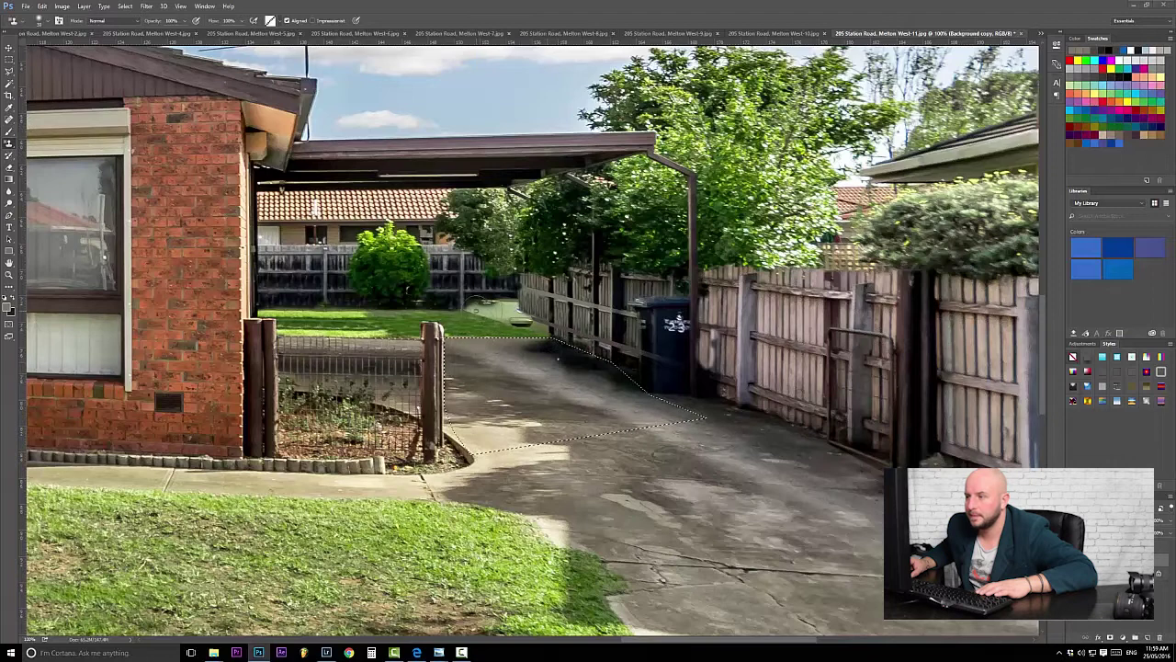
{"action": "right_click", "coordinate": [10, 144]}
{"action": "left_click", "coordinate": [44, 143]}
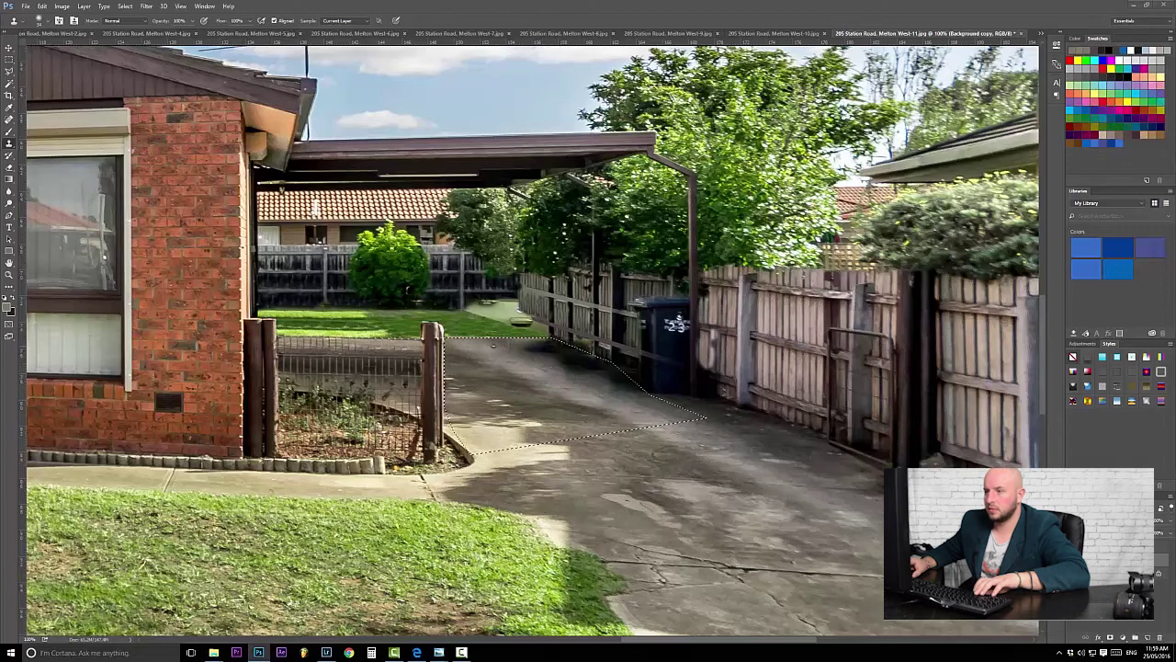
Step: Check the retouched driveway in the whole photo and clear the selection
{"action": "key", "text": "ctrl+minus"}
{"action": "key", "text": "ctrl+minus"}
{"action": "key", "text": "ctrl+minus"}
{"action": "key", "text": "ctrl+minus"}
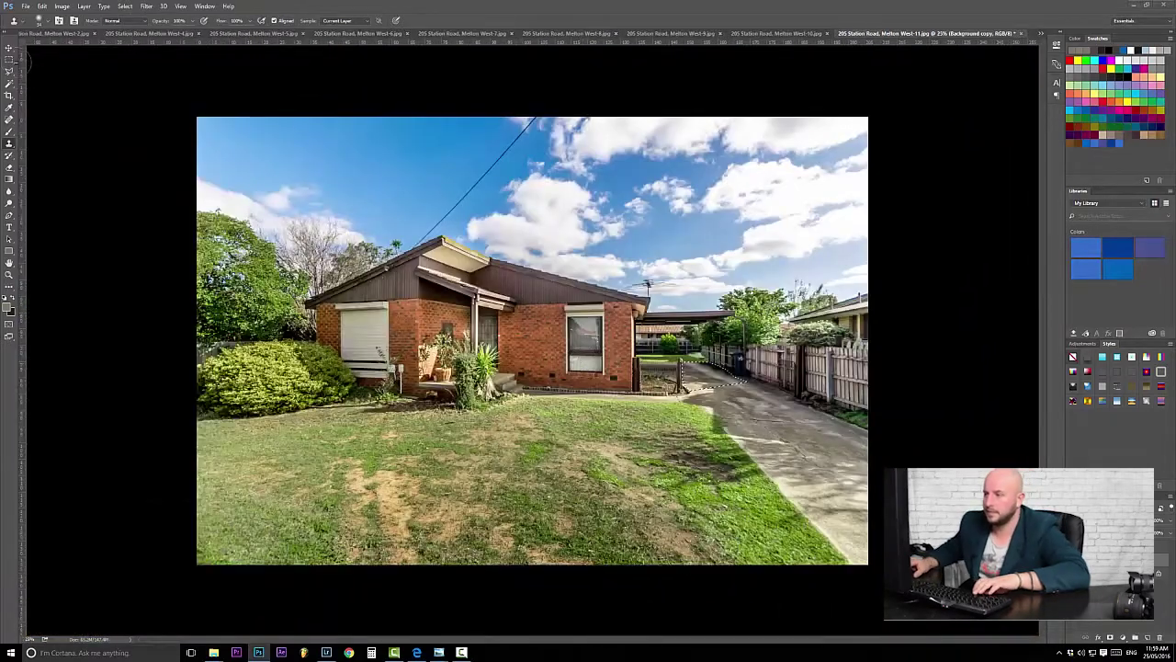
{"action": "left_click", "coordinate": [9, 59]}
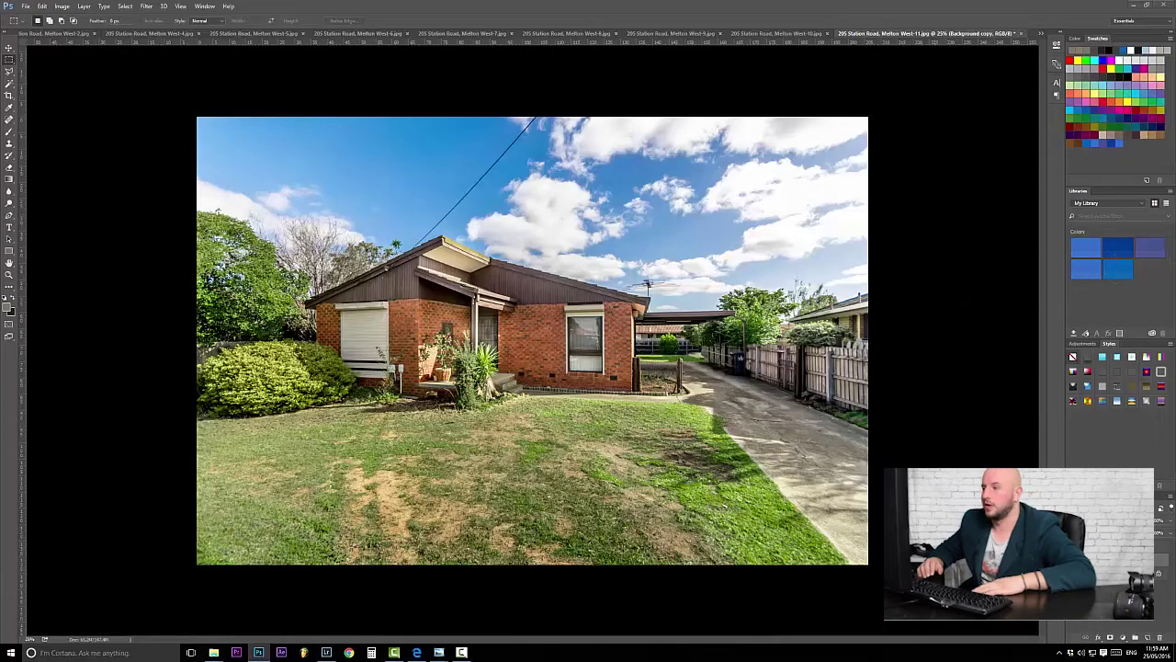
Step: Brush sampled paving colour along the far end of the driveway below the lawn edge, redoing the first dab
{"action": "key", "text": "z"}
{"action": "left_click_drag", "start_coordinate": [699, 355], "coordinate": [844, 379]}
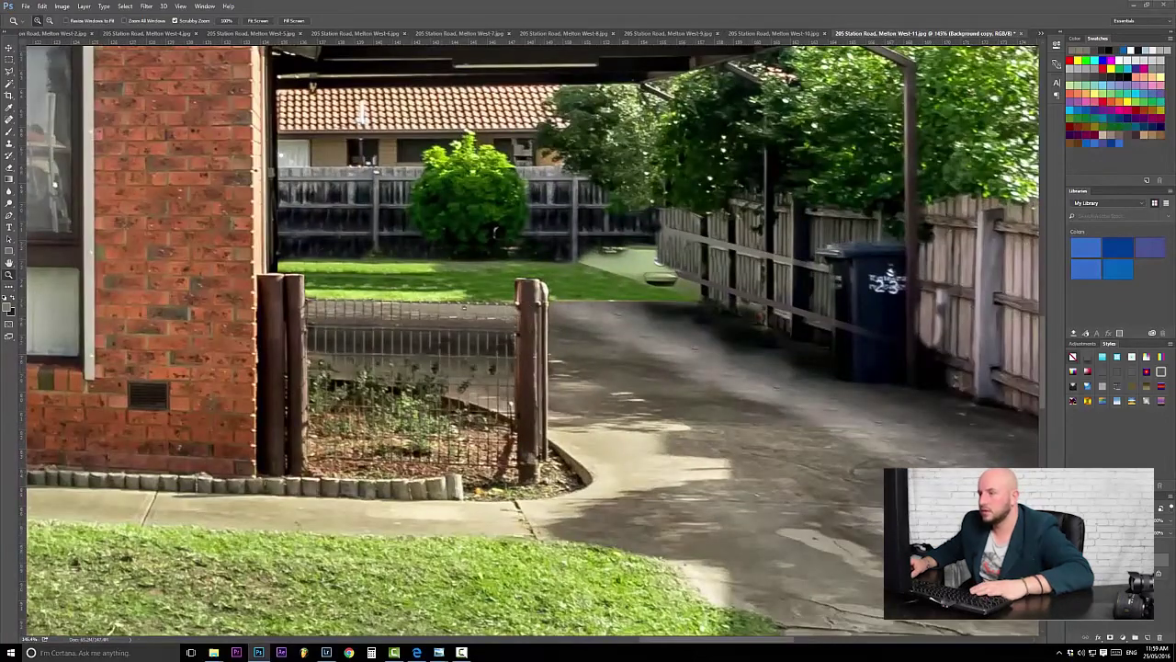
{"action": "left_click", "coordinate": [10, 131]}
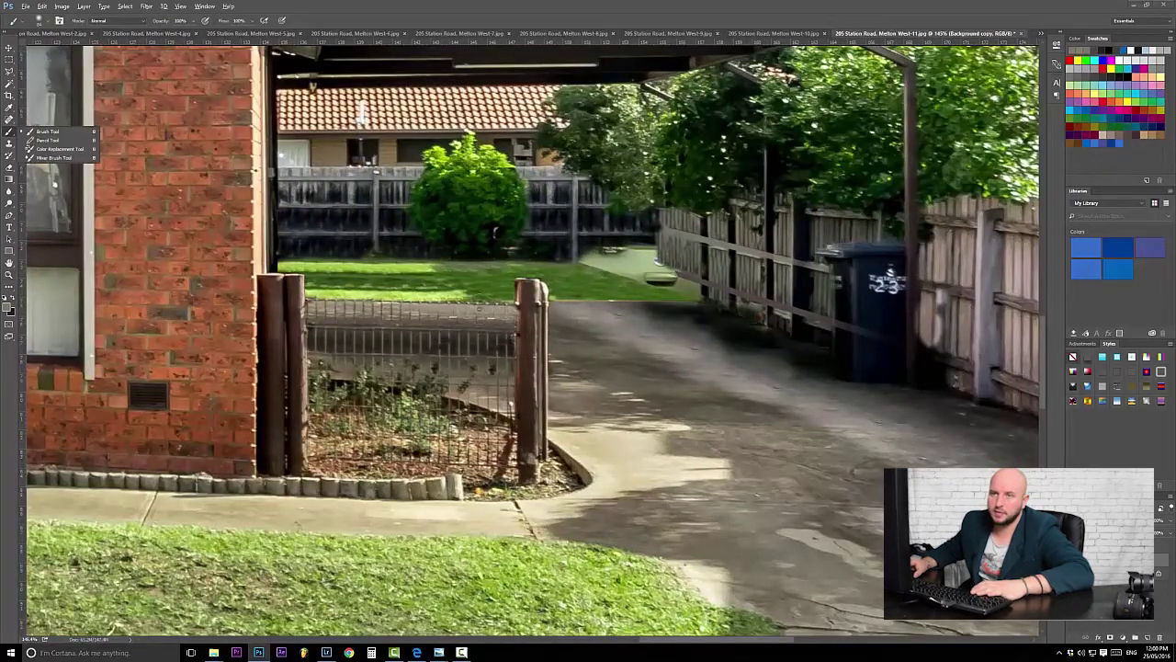
{"action": "left_click", "coordinate": [481, 311]}
{"action": "left_click_drag", "start_coordinate": [605, 344], "coordinate": [588, 341]}
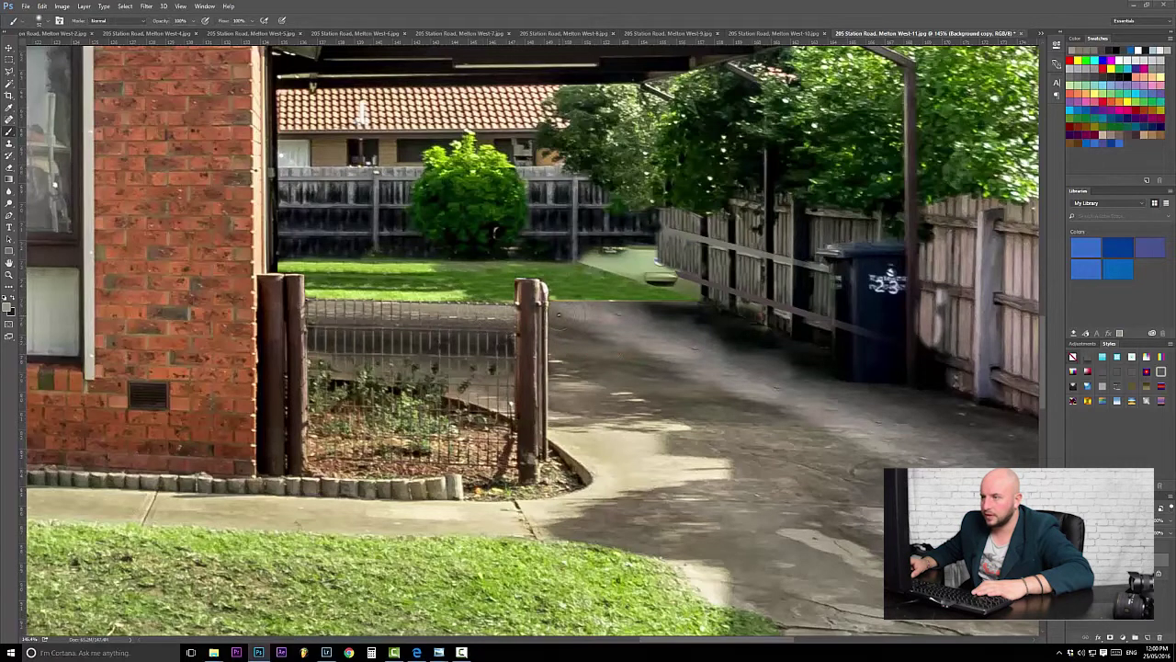
{"action": "left_click", "coordinate": [556, 315]}
{"action": "key", "text": "ctrl+z"}
{"action": "left_click", "coordinate": [485, 326], "text": "alt"}
{"action": "left_click_drag", "start_coordinate": [559, 310], "coordinate": [698, 326]}
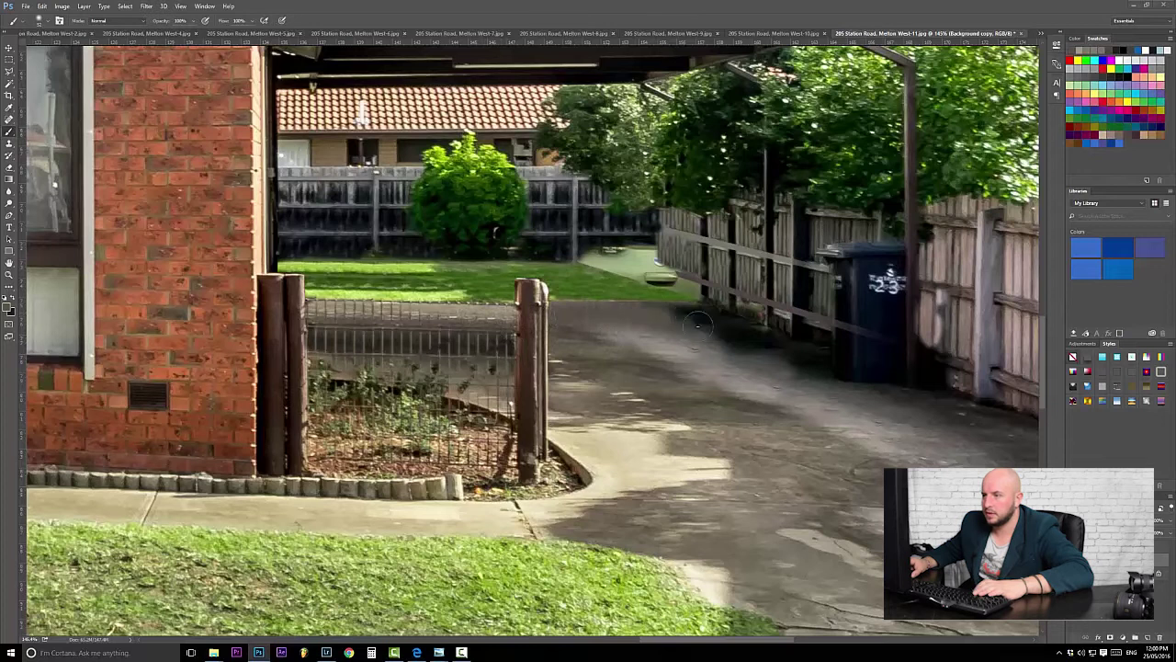
Step: Undo the pattern stamp dab and clone paving texture over the brushed far end of the driveway
{"action": "left_click", "coordinate": [684, 345], "text": "alt"}
{"action": "key", "text": "s"}
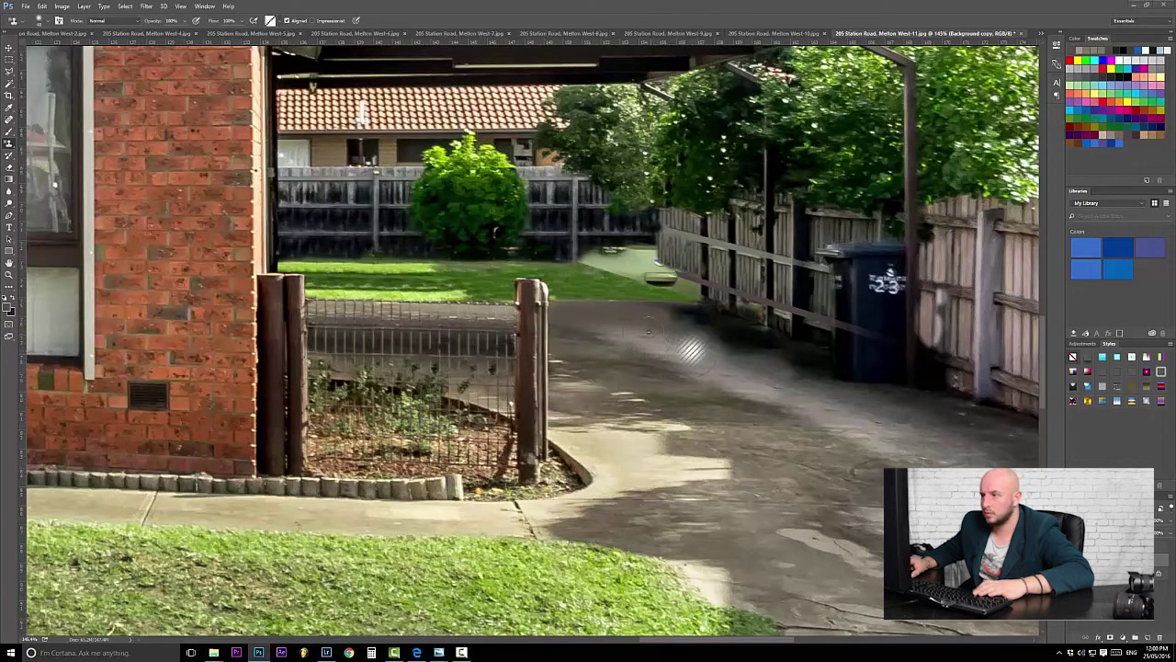
{"action": "key", "text": "ctrl+z"}
{"action": "right_click", "coordinate": [10, 145]}
{"action": "left_click", "coordinate": [46, 142]}
{"action": "left_click", "coordinate": [683, 336], "text": "alt"}
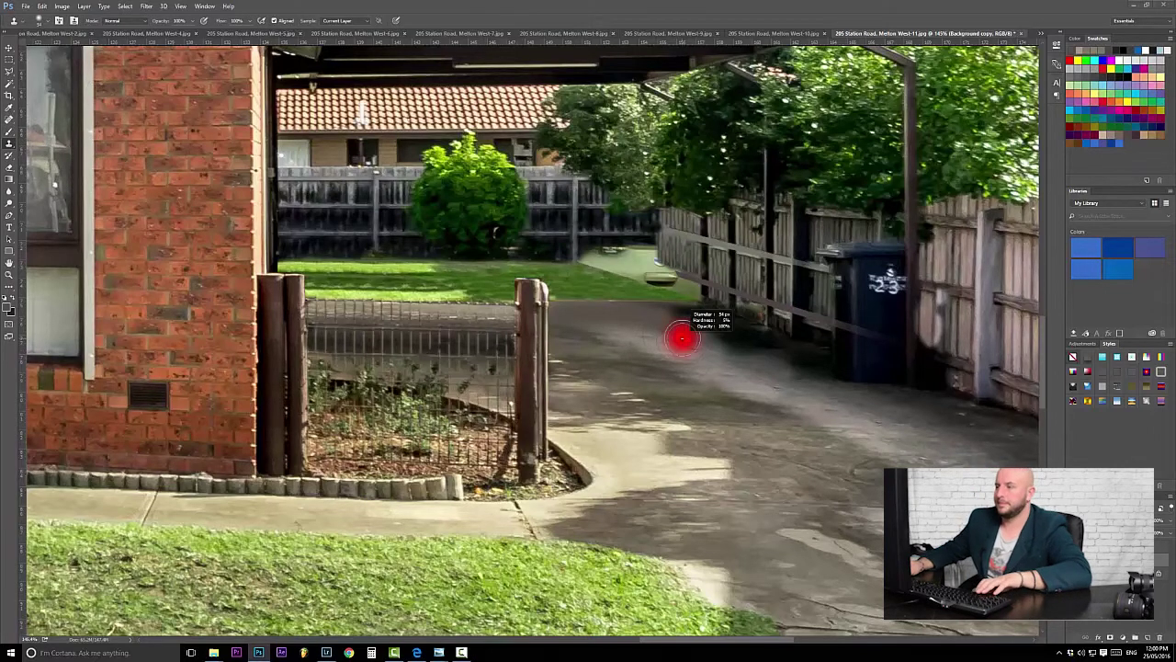
{"action": "left_click_drag", "start_coordinate": [608, 320], "coordinate": [572, 319]}
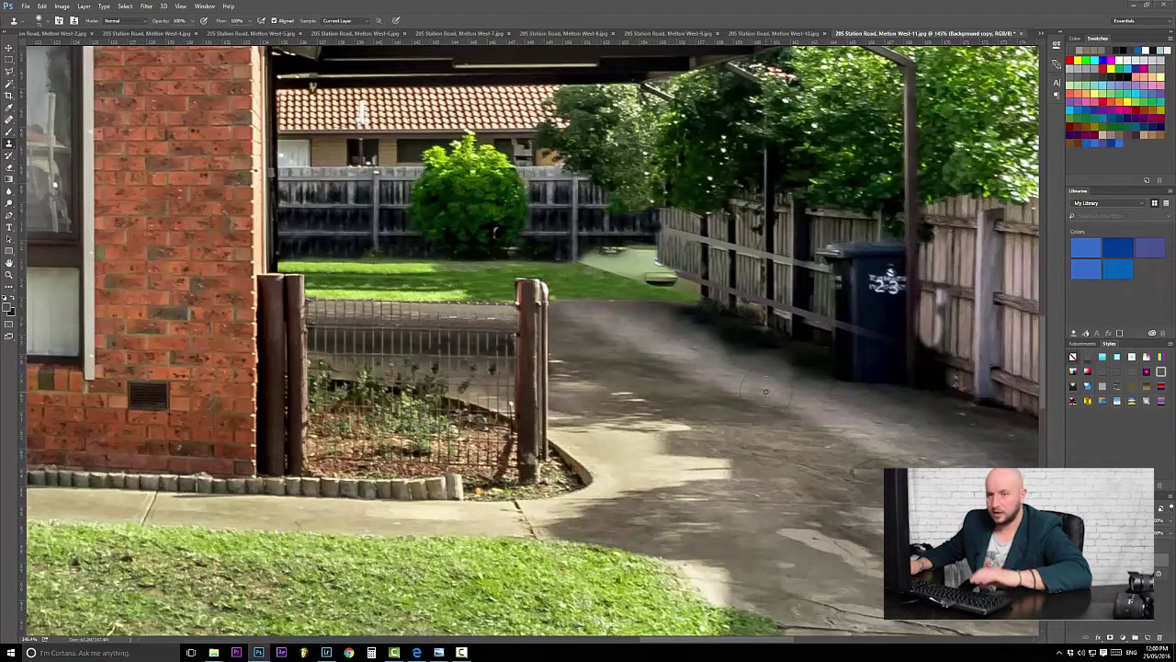
Step: Clone lawn and the dark base of the back fence over the car's pale green rear body
{"action": "key", "text": "z"}
{"action": "left_click_drag", "start_coordinate": [659, 263], "coordinate": [736, 264]}
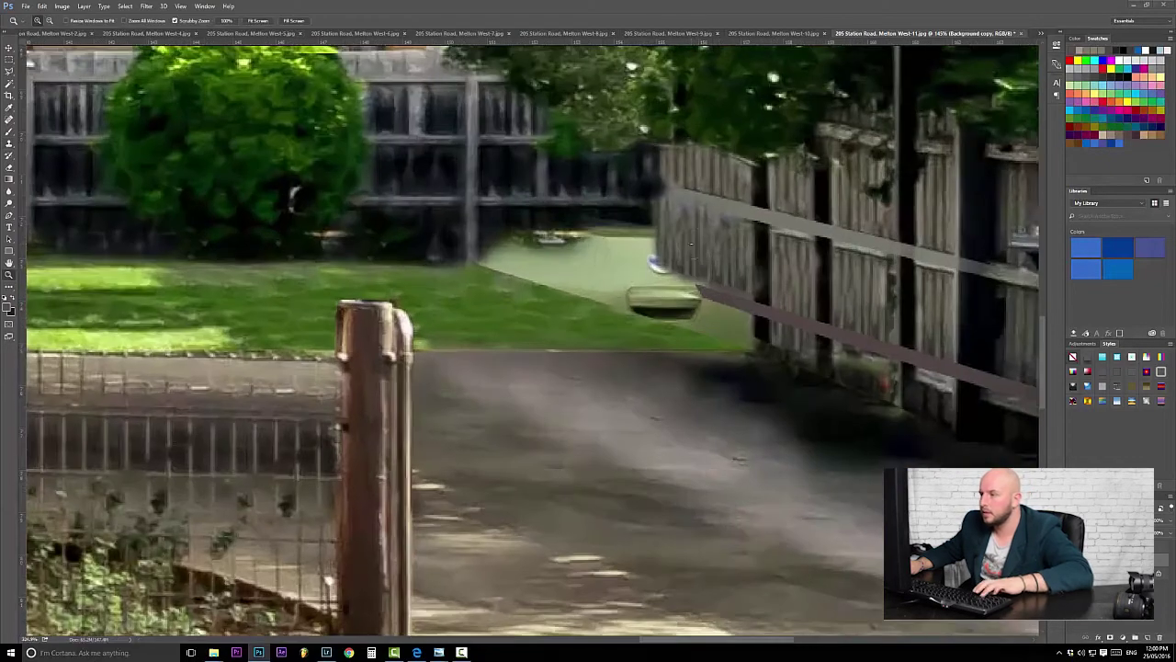
{"action": "left_click", "coordinate": [9, 144]}
{"action": "mouse_move", "coordinate": [546, 294]}
{"action": "left_mouse_down"}
{"action": "mouse_move", "coordinate": [512, 291]}
{"action": "mouse_move", "coordinate": [524, 290]}
{"action": "mouse_move", "coordinate": [498, 266]}
{"action": "mouse_move", "coordinate": [545, 266]}
{"action": "mouse_move", "coordinate": [489, 277]}
{"action": "mouse_move", "coordinate": [564, 275]}
{"action": "mouse_move", "coordinate": [606, 299]}
{"action": "mouse_move", "coordinate": [414, 264]}
{"action": "mouse_move", "coordinate": [632, 271]}
{"action": "mouse_move", "coordinate": [567, 270]}
{"action": "mouse_move", "coordinate": [552, 243]}
{"action": "mouse_move", "coordinate": [601, 243]}
{"action": "mouse_move", "coordinate": [626, 264]}
{"action": "mouse_move", "coordinate": [619, 237]}
{"action": "left_mouse_up"}
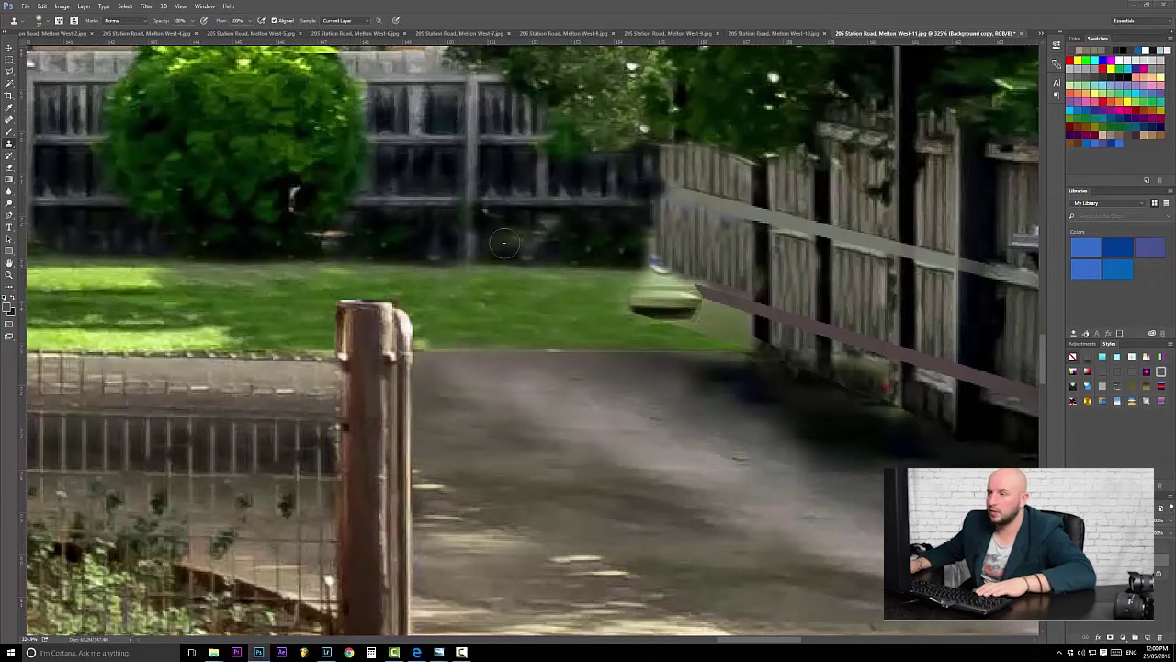
Step: Clone lawn over the last car remnant and the pale green patch at the base of the side fence
{"action": "left_click_drag", "start_coordinate": [434, 308], "coordinate": [287, 313]}
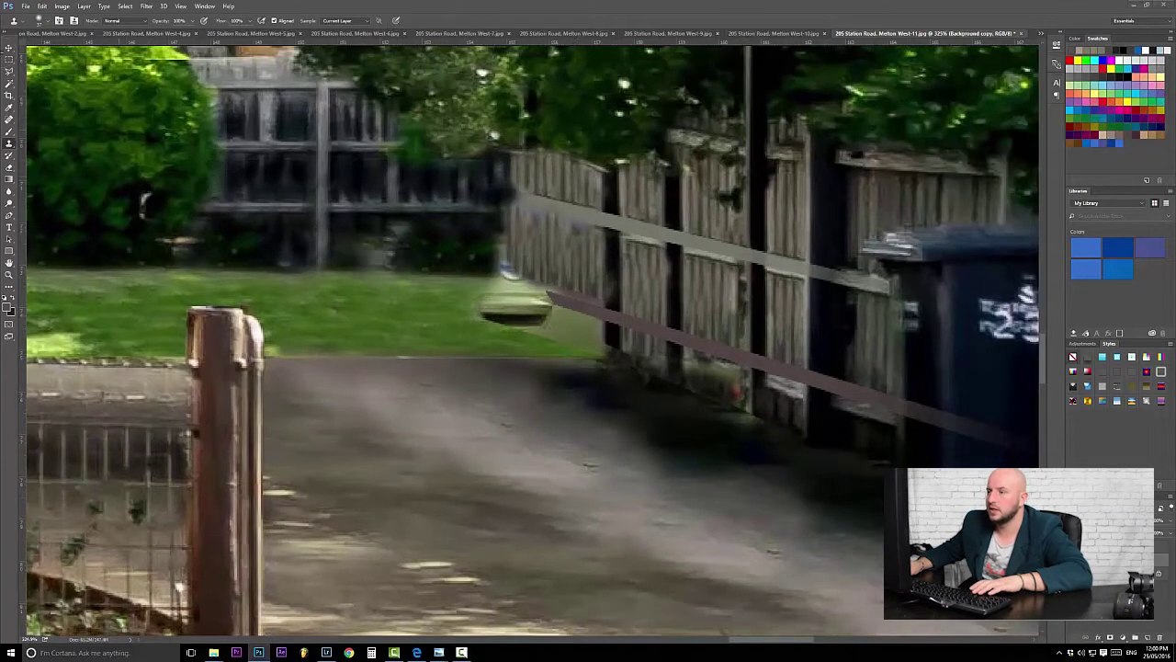
{"action": "left_click_drag", "start_coordinate": [623, 354], "coordinate": [612, 354]}
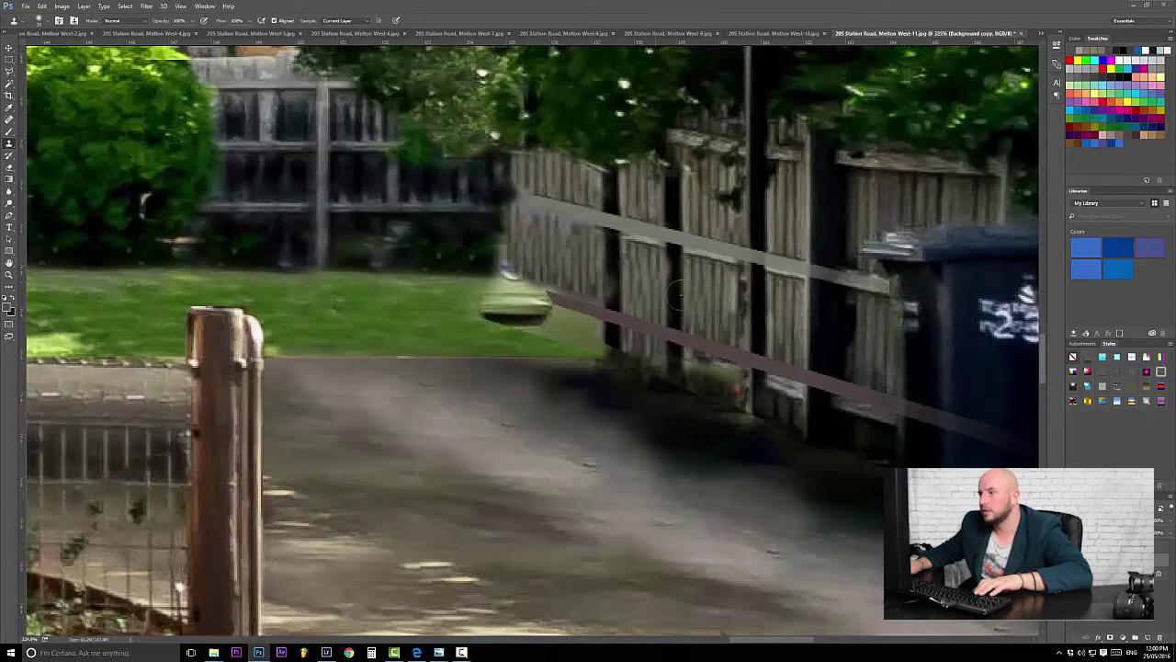
{"action": "left_click", "coordinate": [655, 360], "text": "alt"}
{"action": "mouse_move", "coordinate": [570, 325]}
{"action": "left_mouse_down"}
{"action": "mouse_move", "coordinate": [585, 331]}
{"action": "mouse_move", "coordinate": [542, 297]}
{"action": "mouse_move", "coordinate": [533, 313]}
{"action": "mouse_move", "coordinate": [577, 338]}
{"action": "left_mouse_up"}
{"action": "left_click_drag", "start_coordinate": [480, 293], "coordinate": [580, 339]}
{"action": "key", "text": "ctrl+minus"}
{"action": "key", "text": "ctrl+minus"}
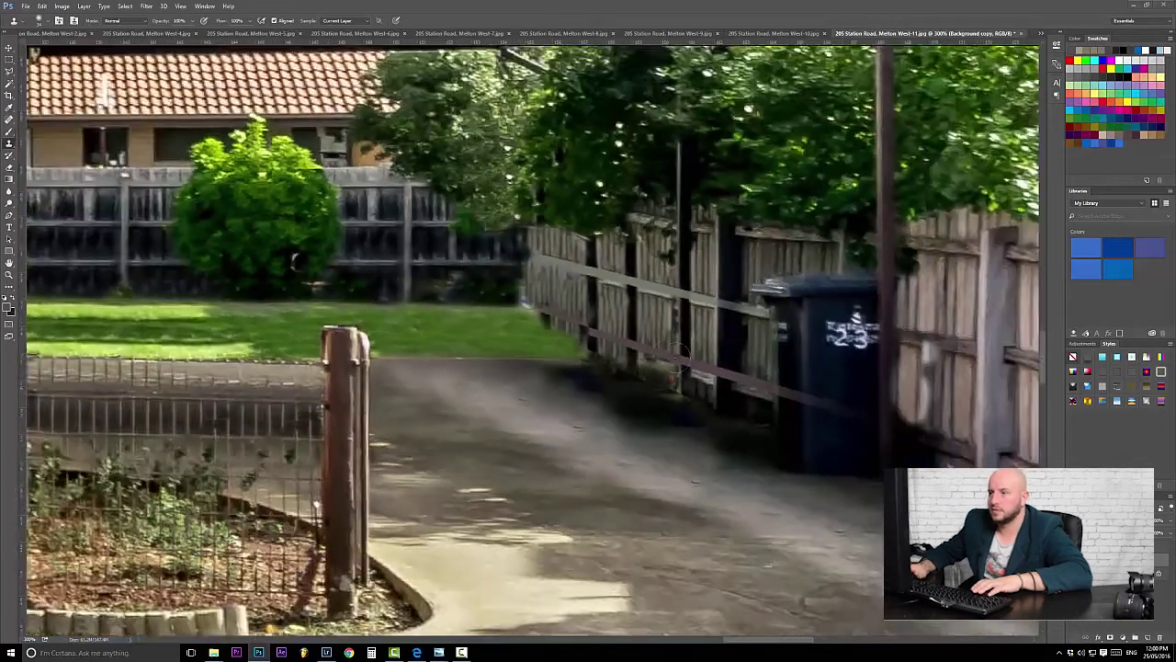
{"action": "right_click", "coordinate": [534, 347], "text": "alt"}
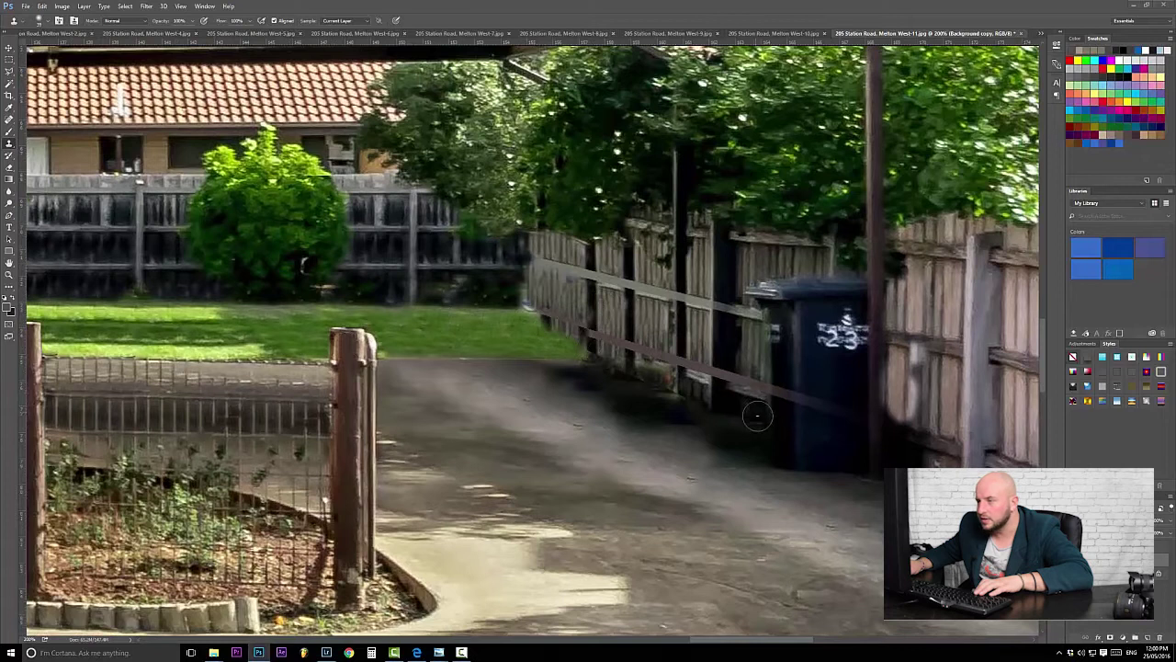
Step: Outline the far section of the side fence with a polygonal selection, from its base around its far end
{"action": "left_click", "coordinate": [9, 72]}
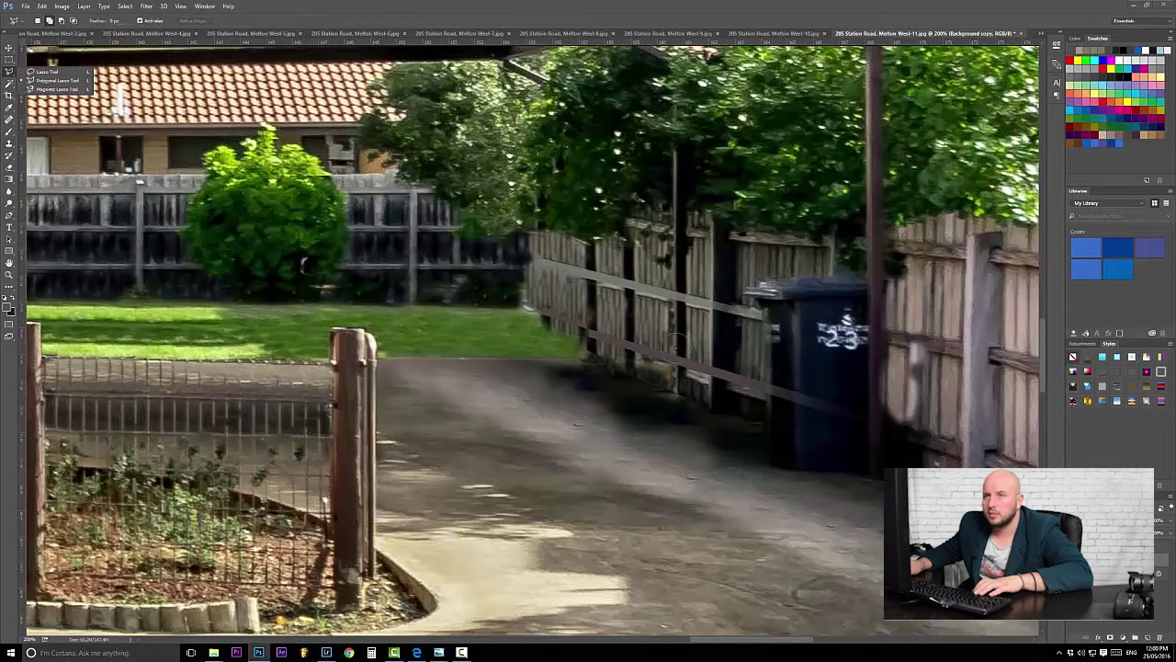
{"action": "left_click", "coordinate": [704, 404]}
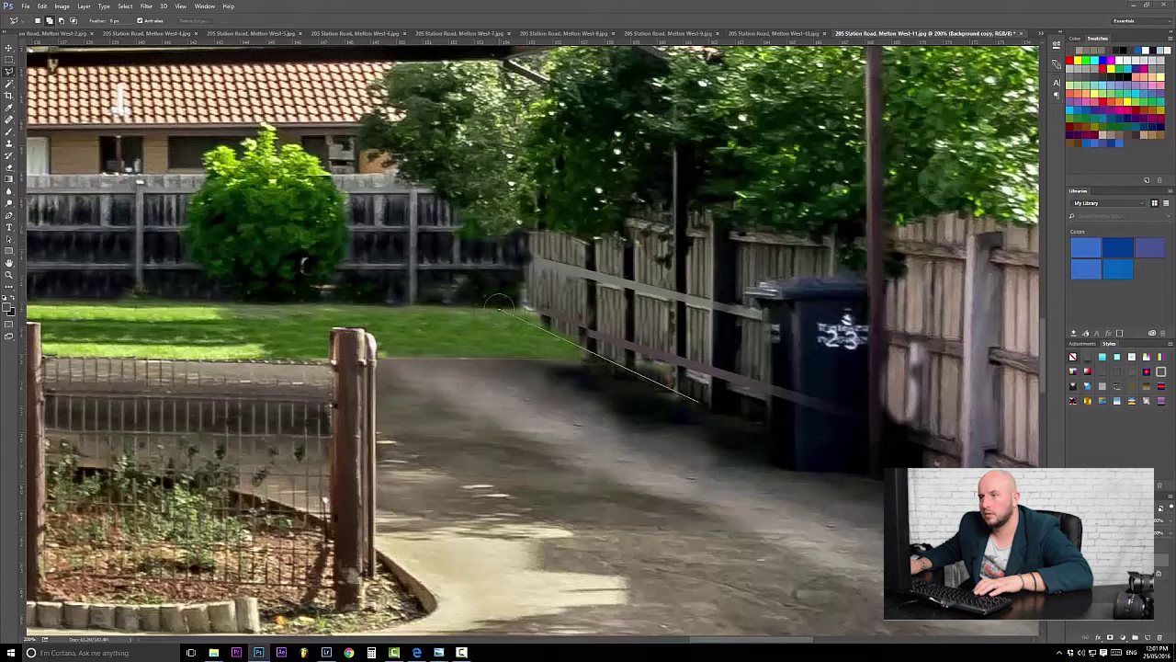
{"action": "left_click", "coordinate": [509, 311]}
{"action": "left_click", "coordinate": [512, 231]}
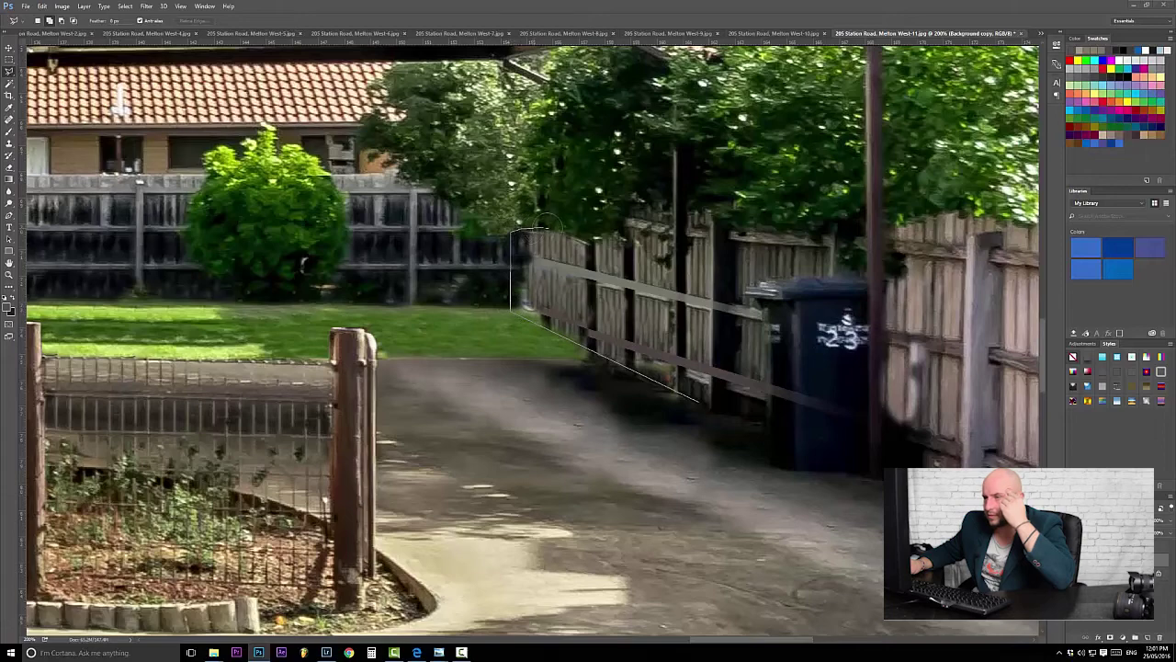